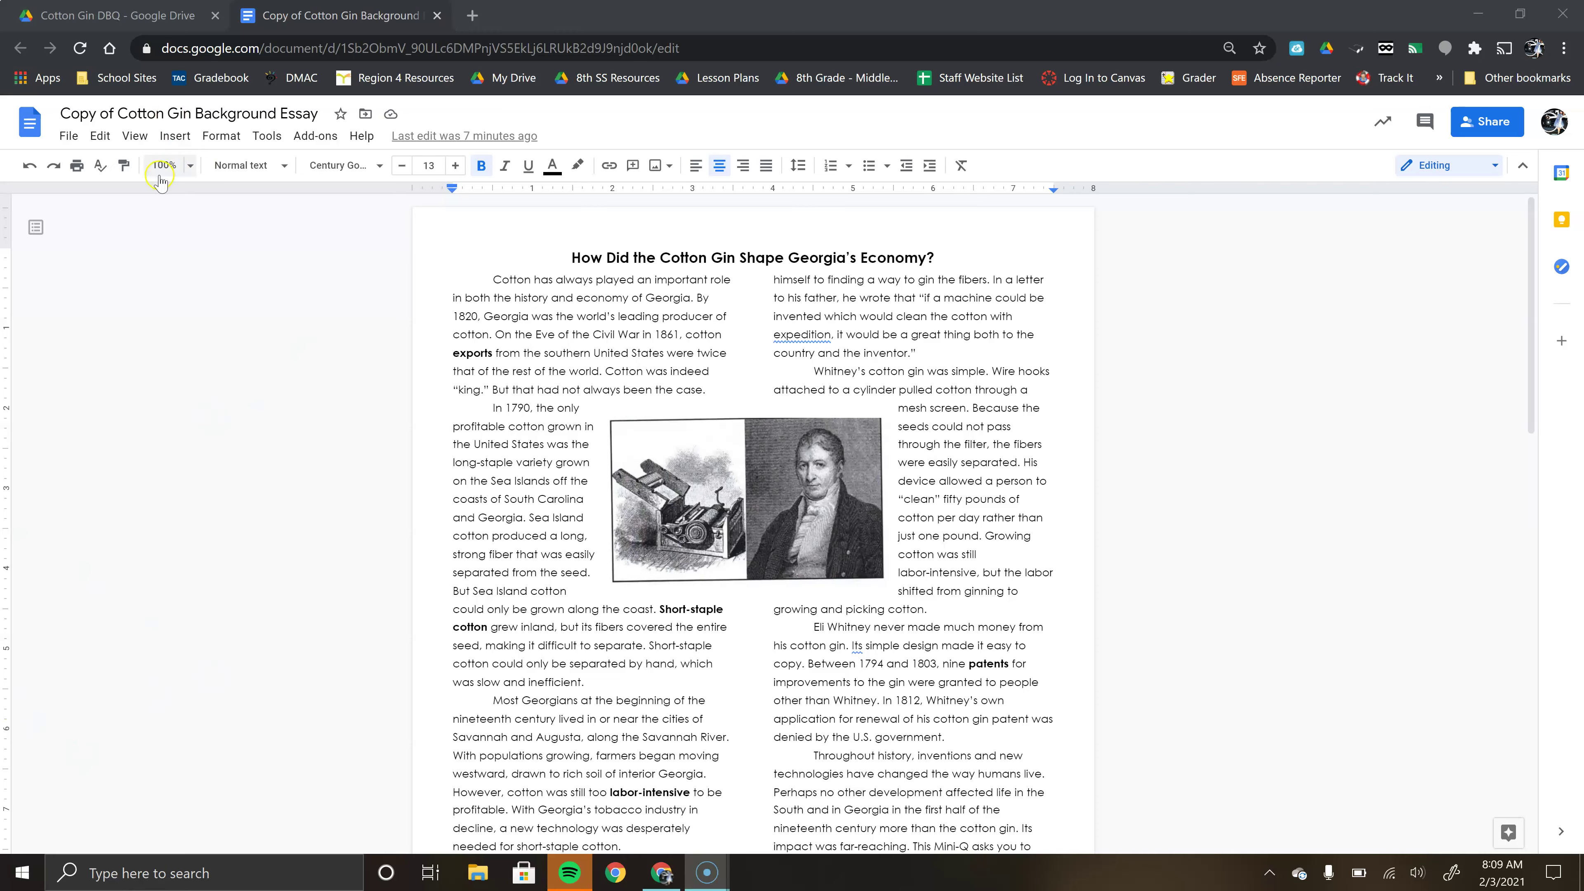
Highlight "in 1861, cotton exports from the southern United States were twice that of the rest of the world." in light red.
click(180, 167)
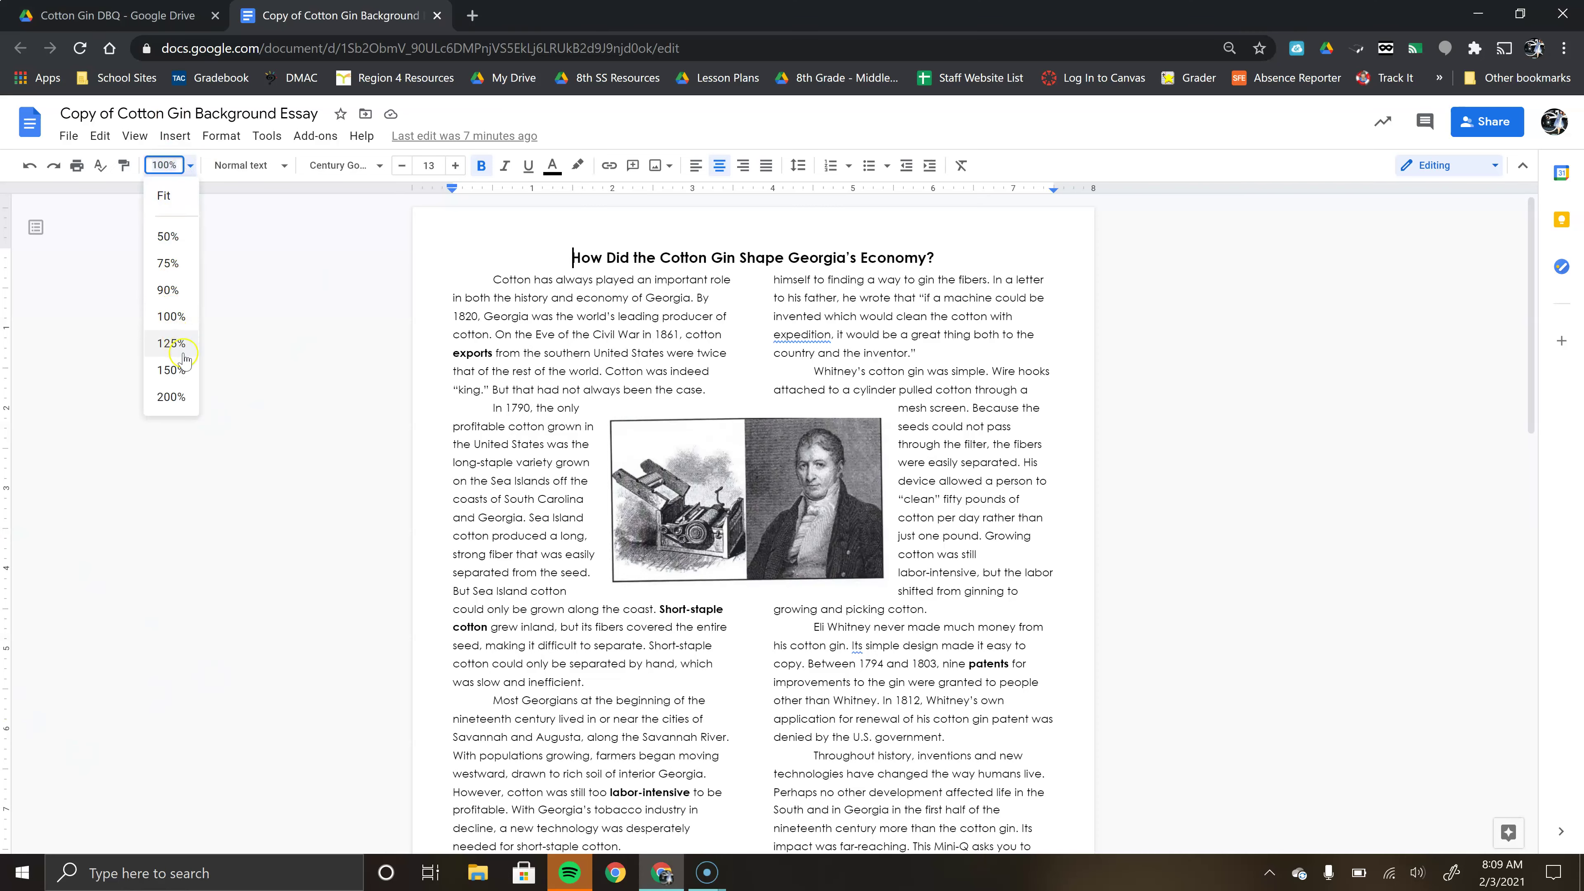
click(172, 345)
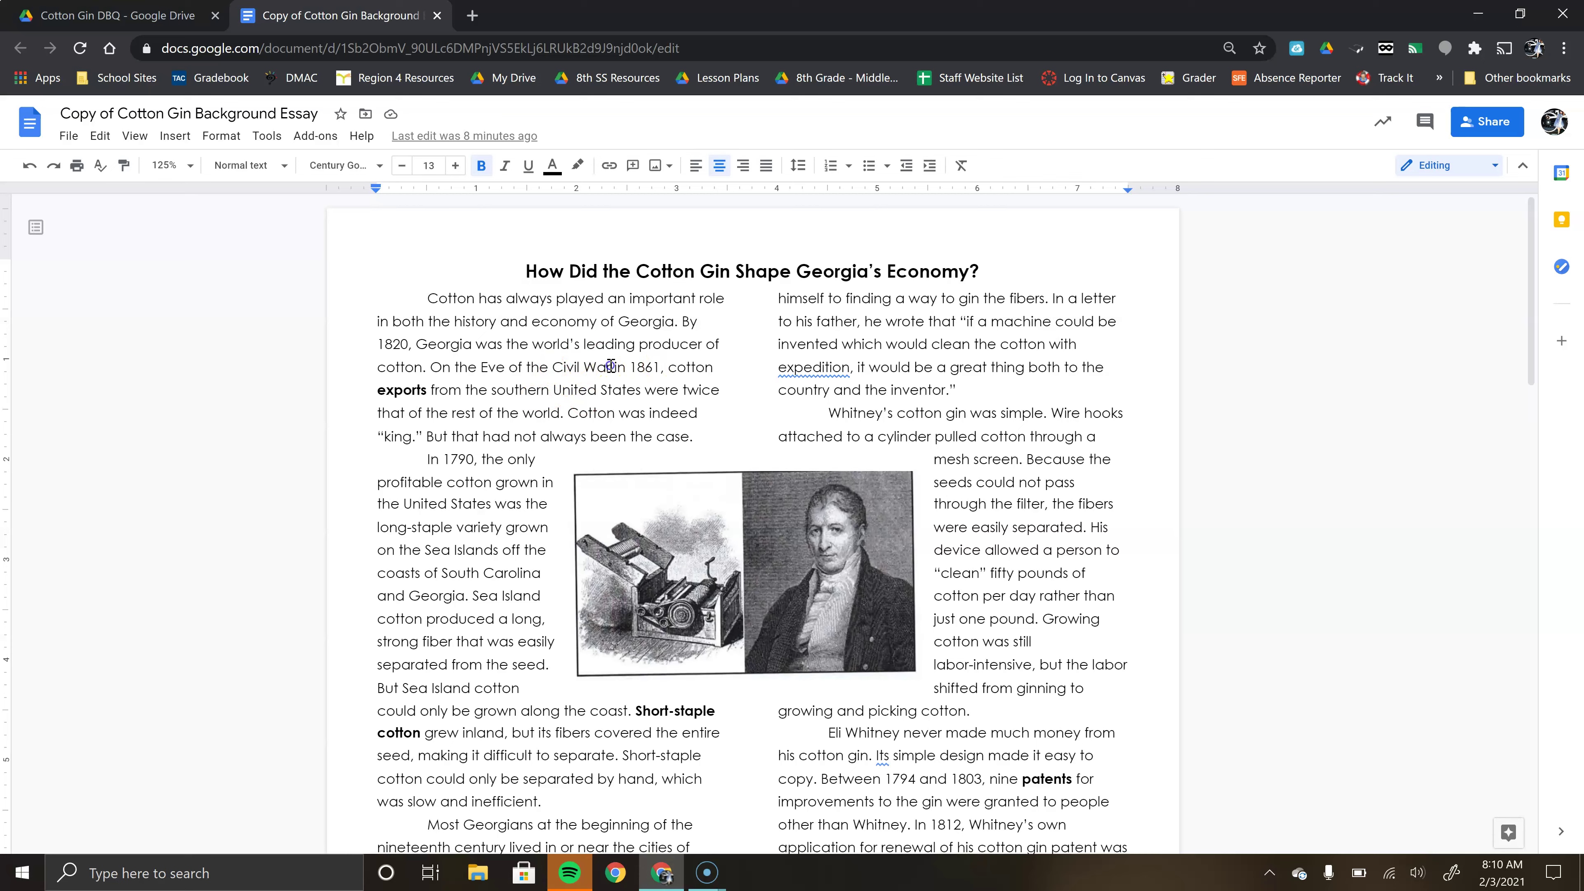
drag(611, 367, 565, 415)
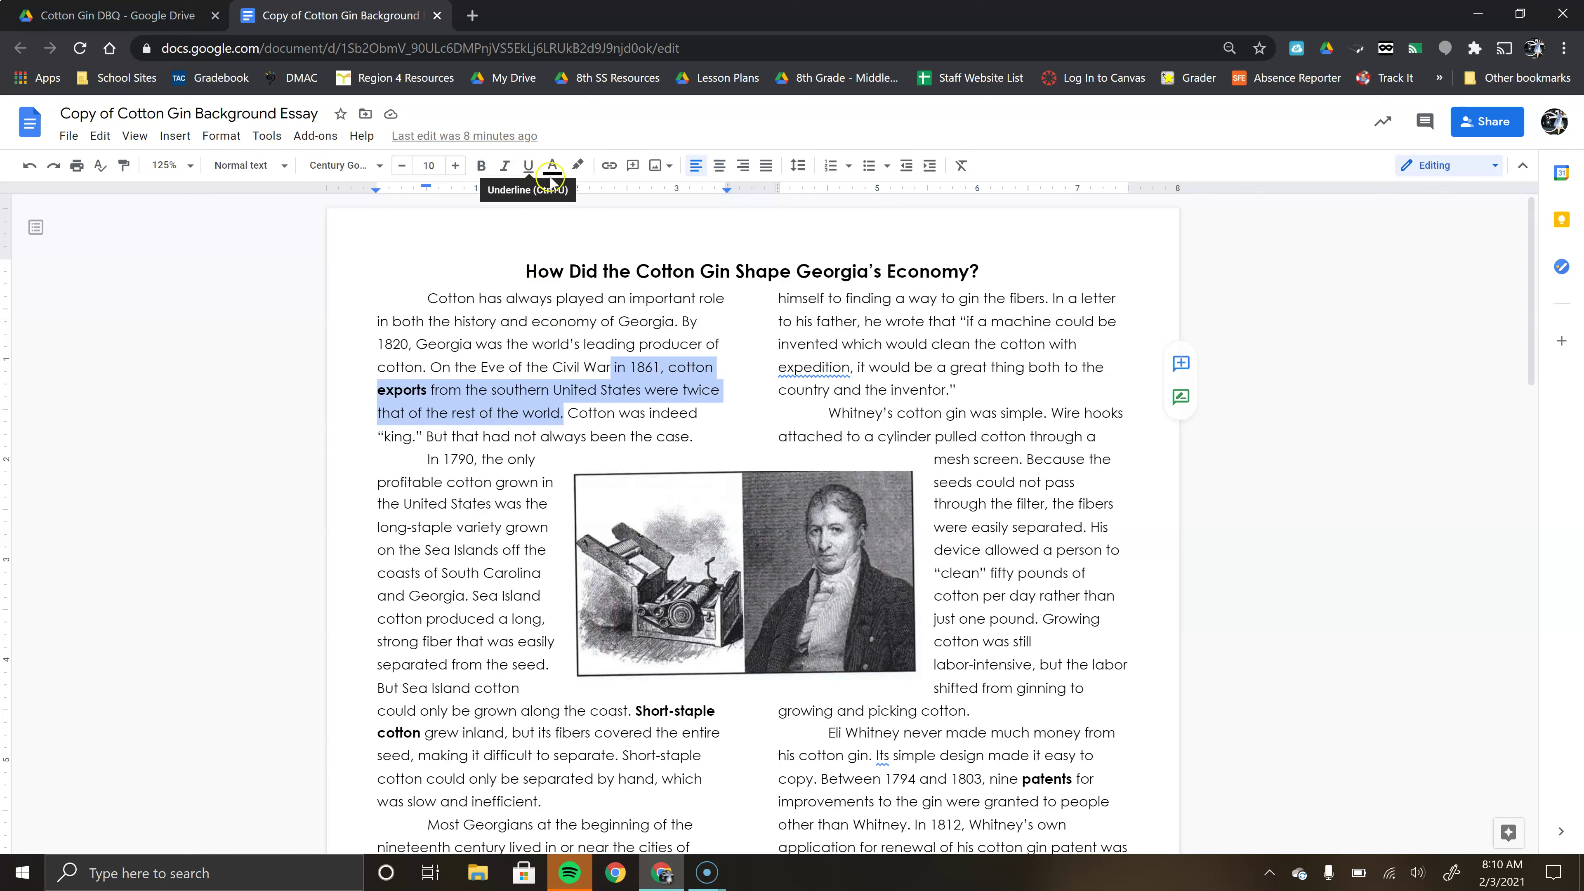
click(578, 165)
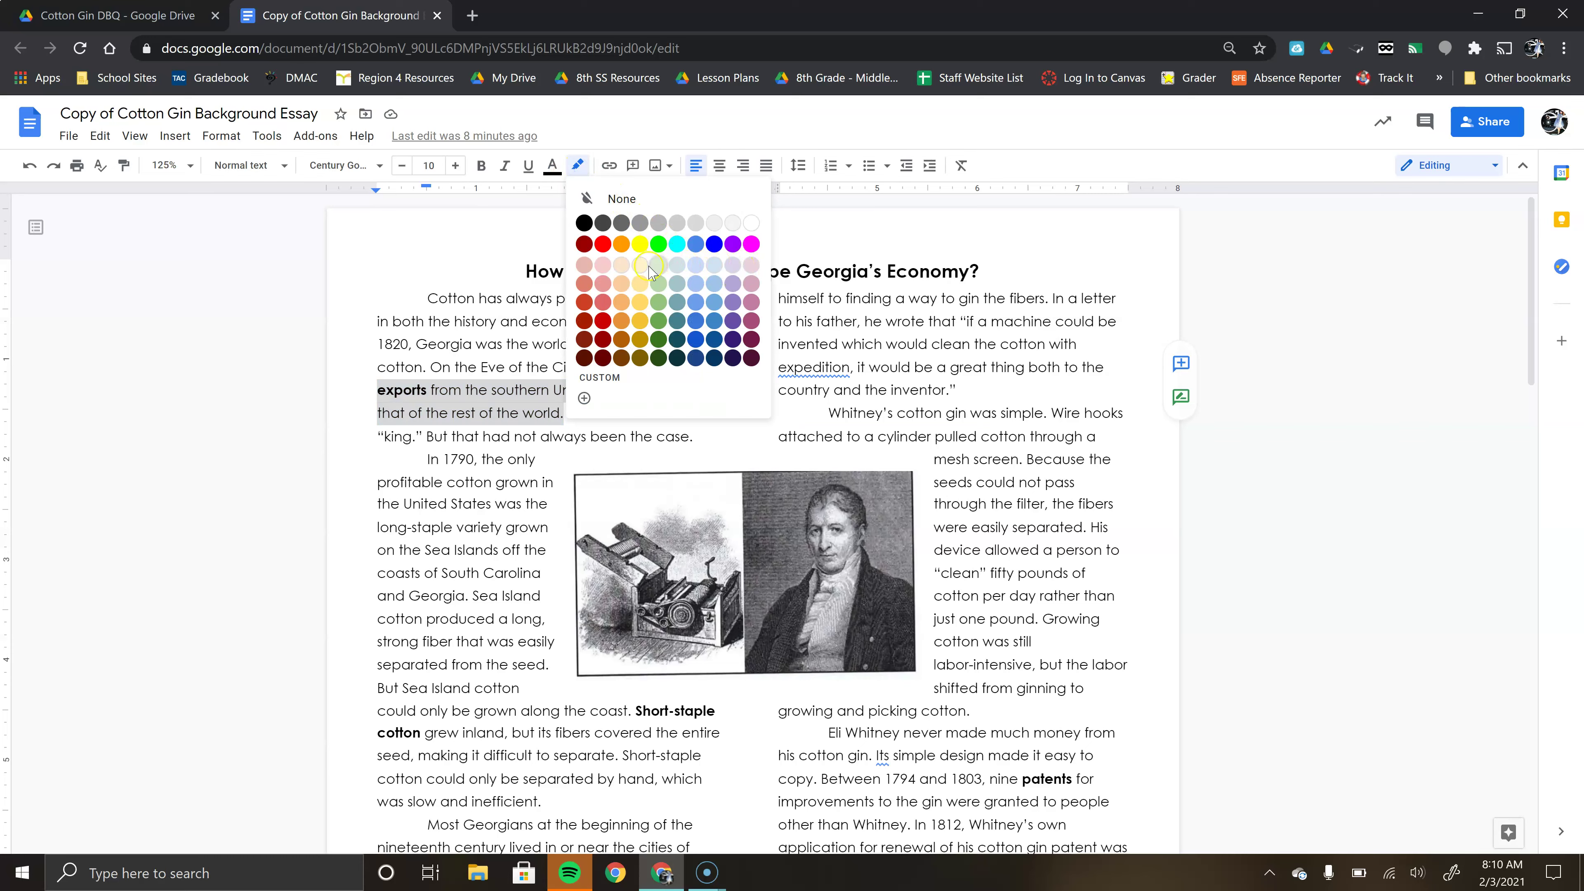
click(587, 261)
click(658, 413)
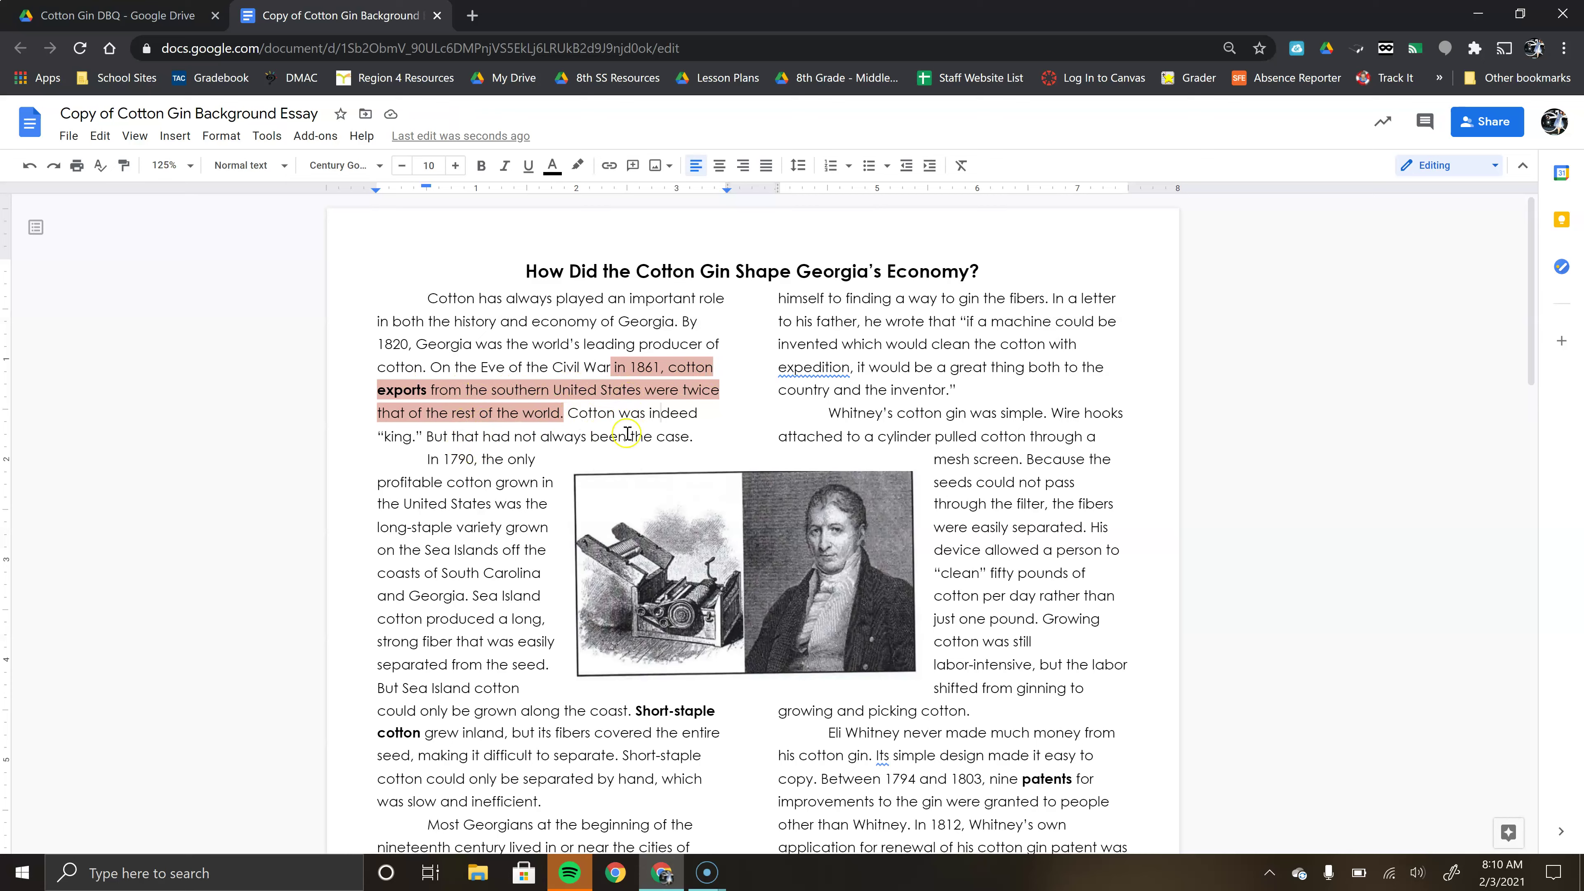
Underline the sentence "Cotton was indeed 'king.'" in the first paragraph.
drag(569, 412, 422, 436)
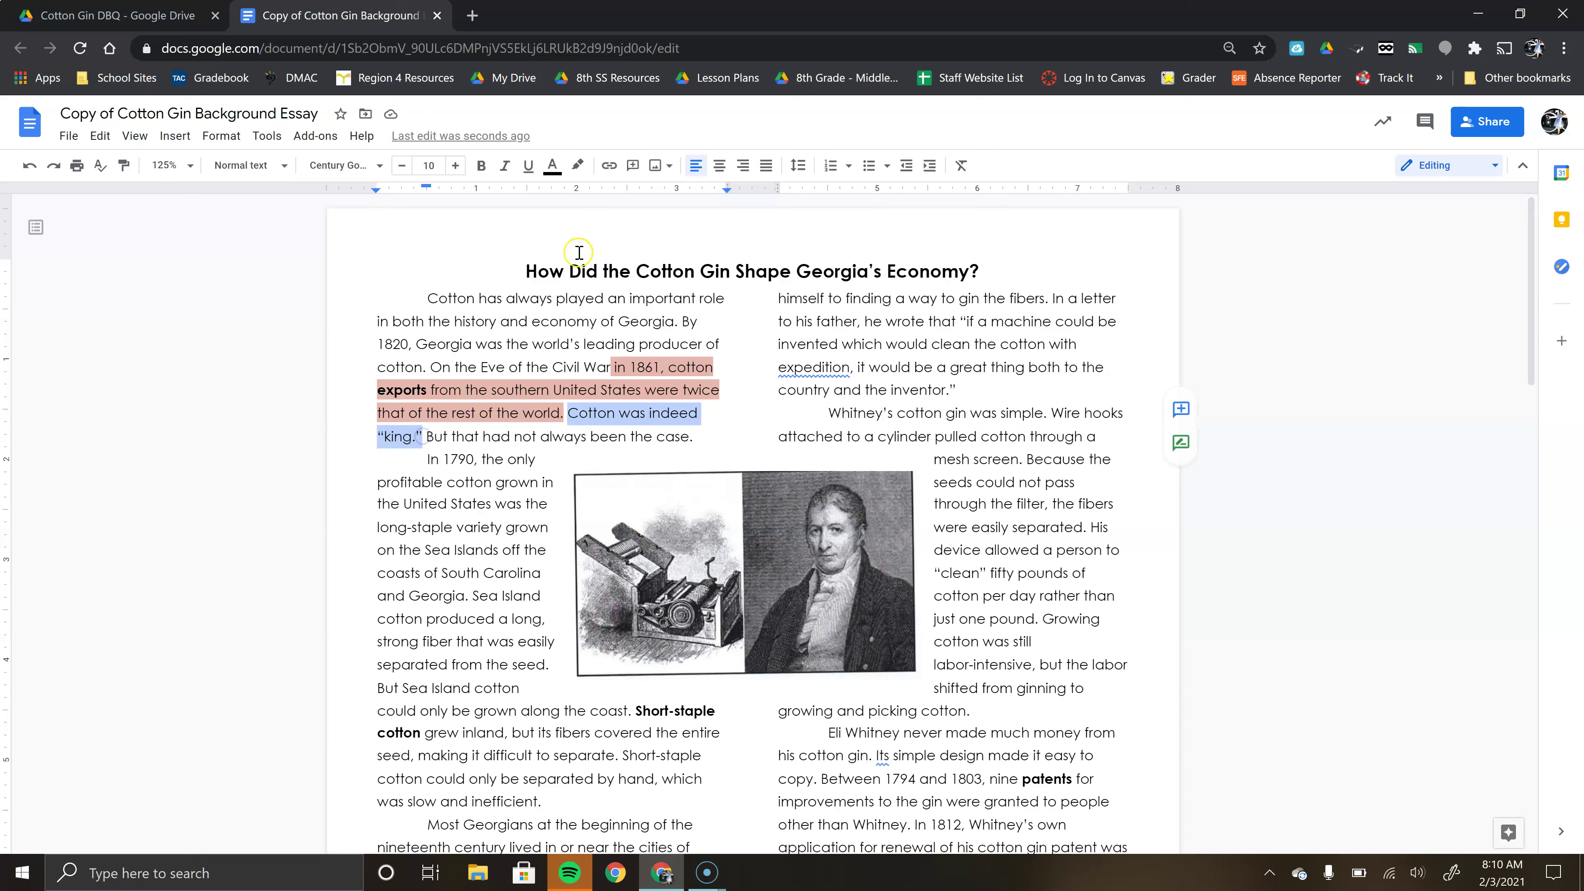
click(528, 166)
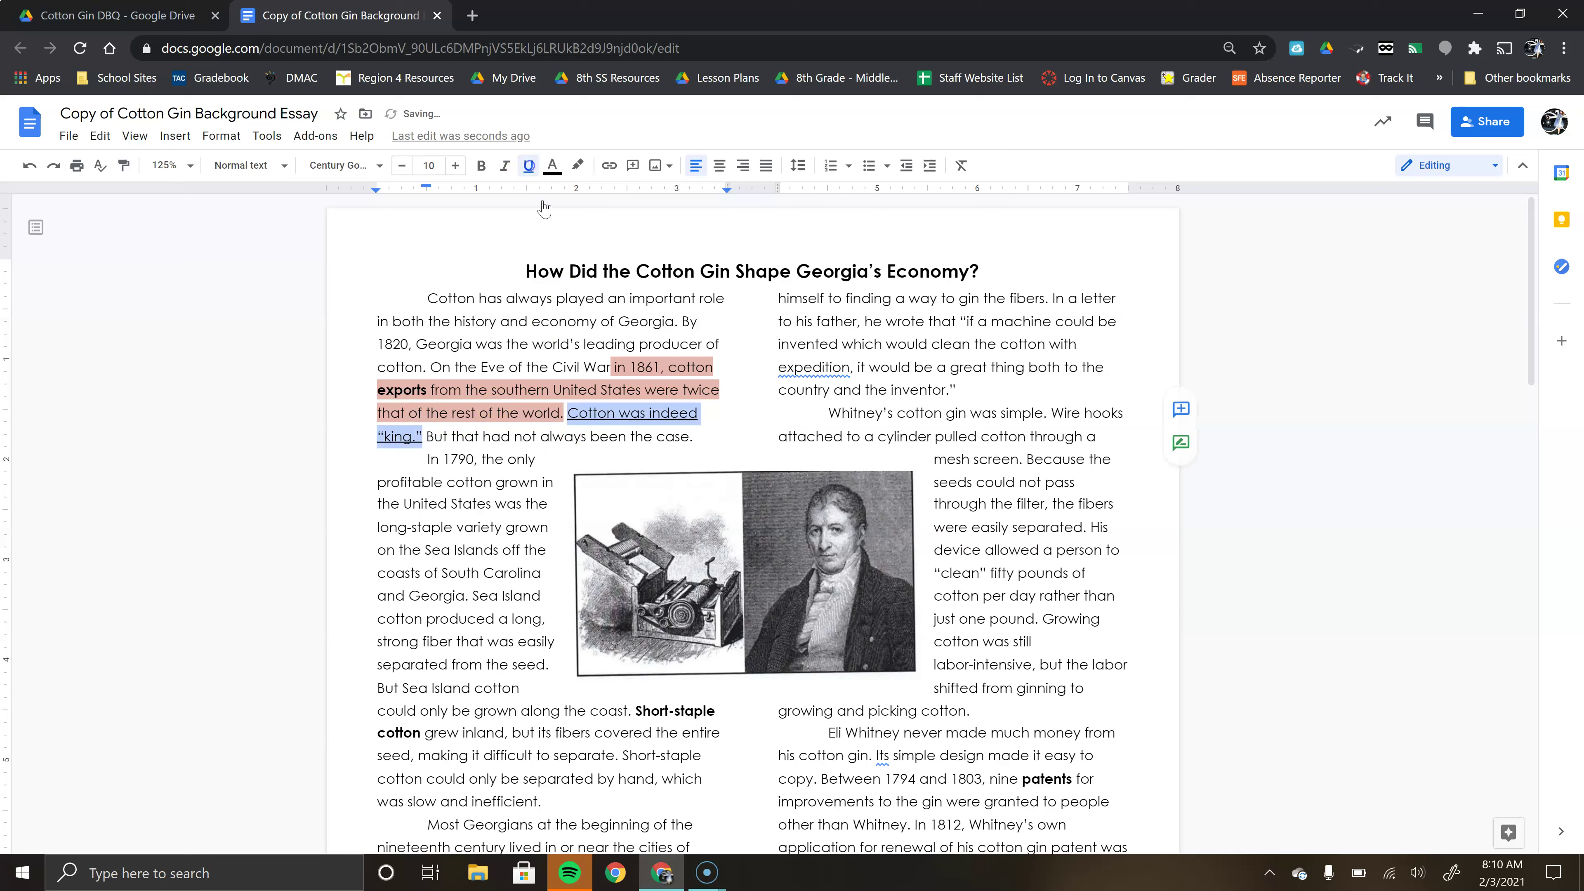
click(565, 437)
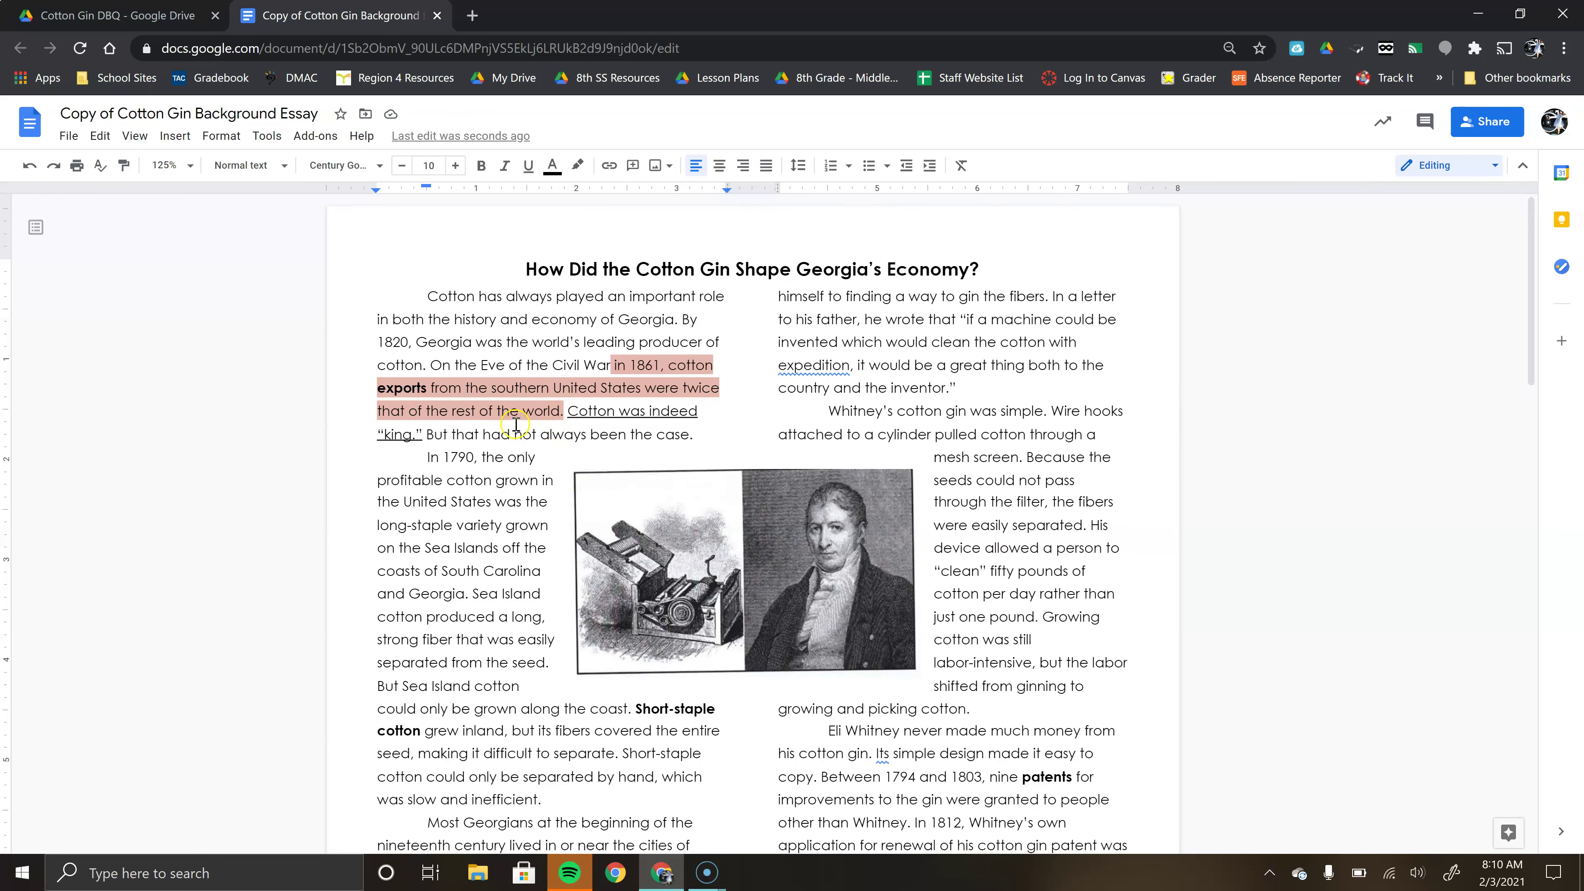
In the second paragraph, highlight "In 1790", "only profitable cotton" and "was the long-staple variety" in the same light red.
scroll(548, 412, down, 2)
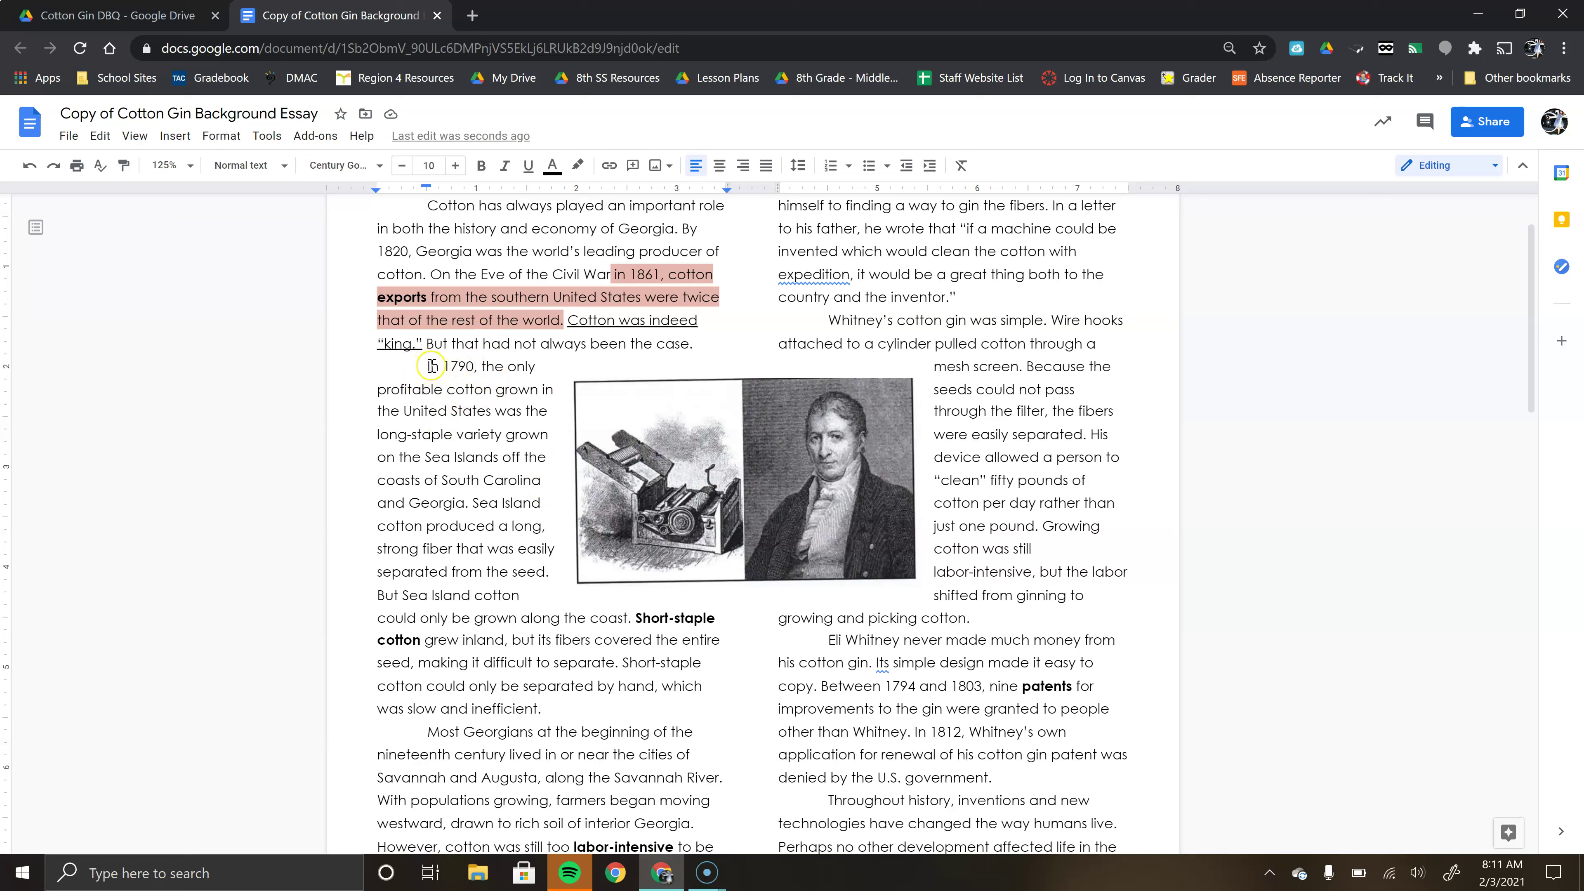
drag(427, 367, 475, 372)
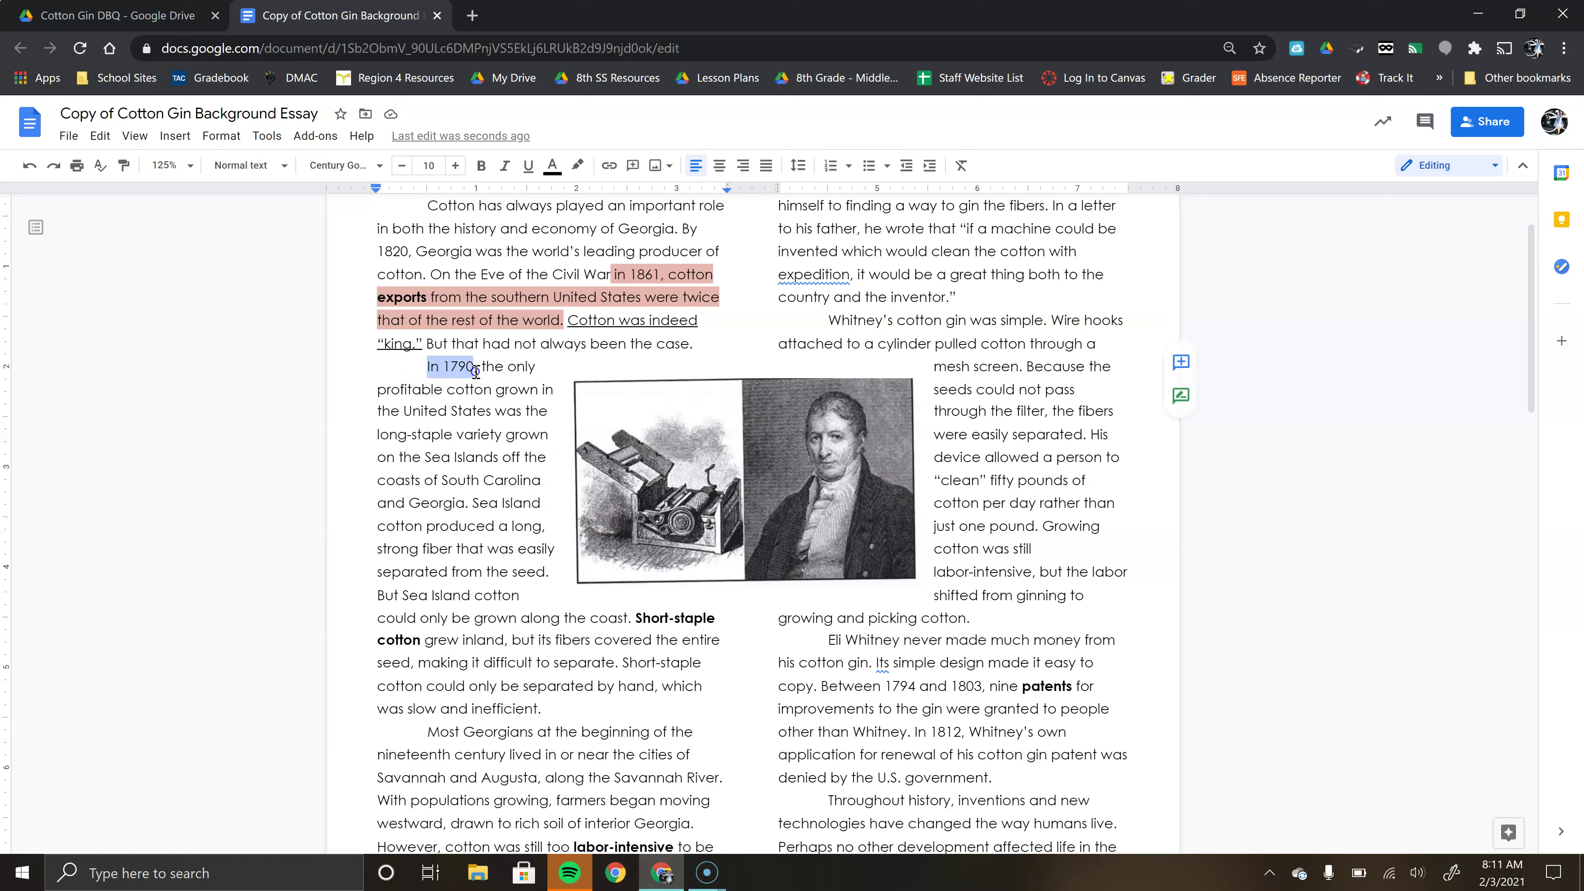
click(578, 165)
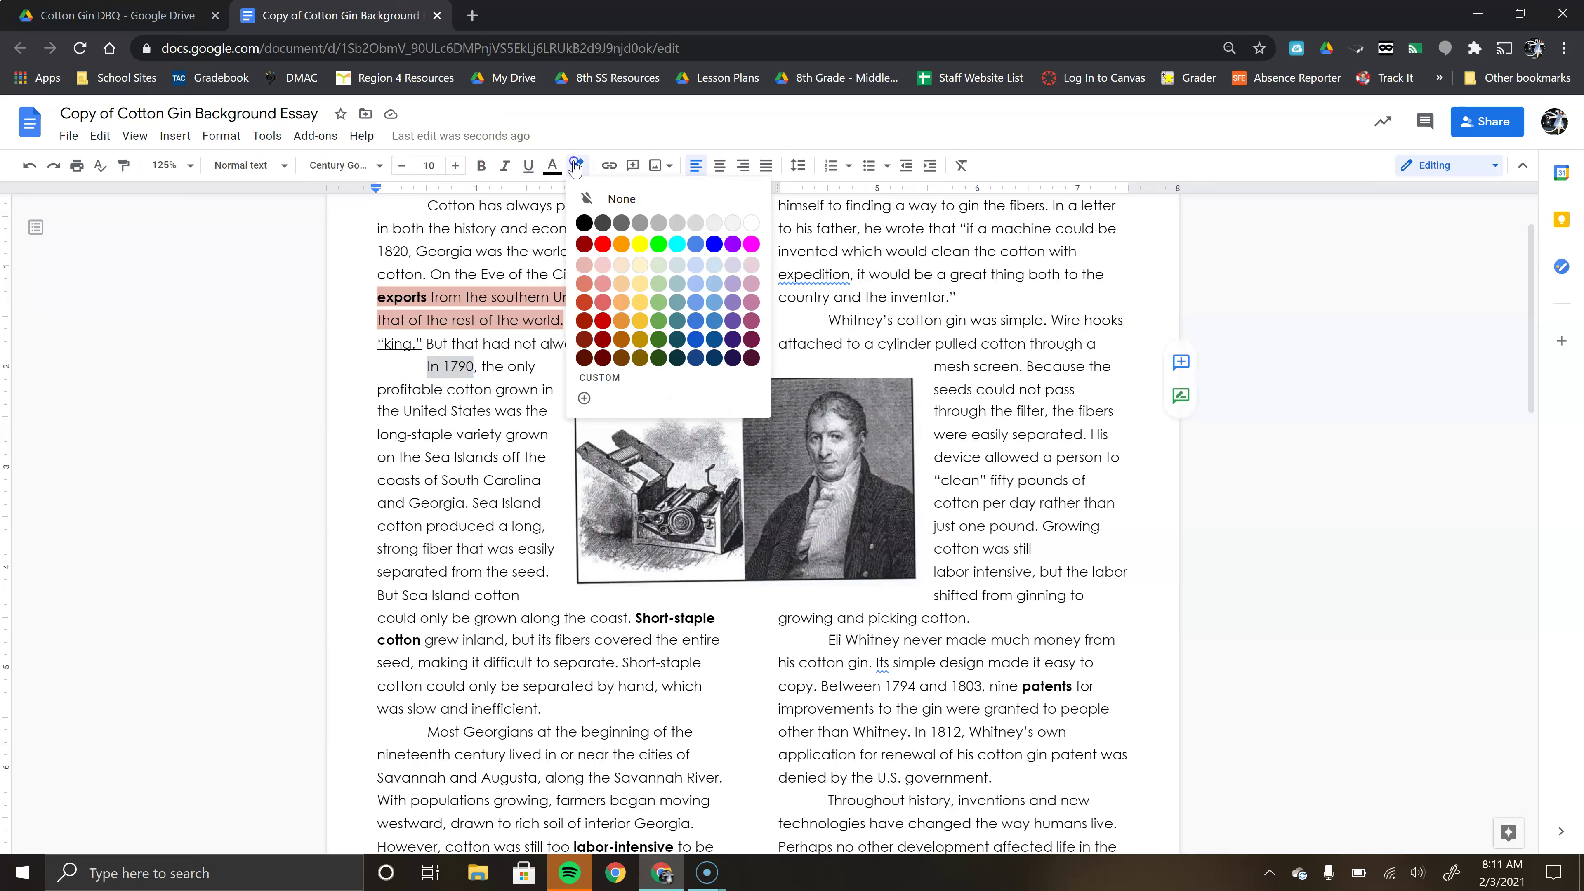
click(593, 267)
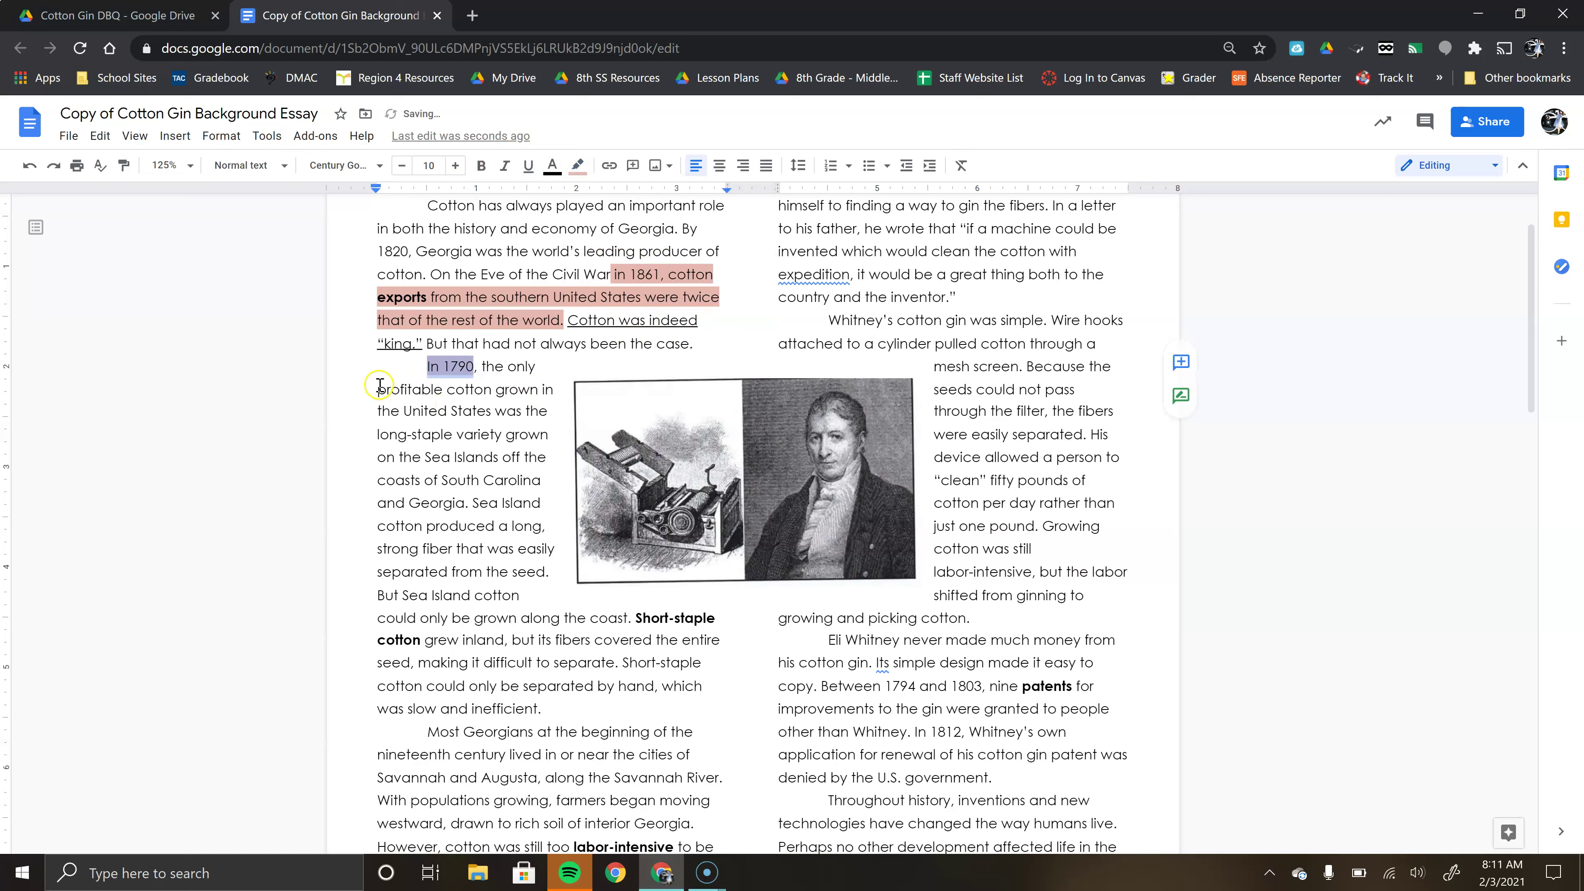
mouse_move(508, 367)
mouse_down()
mouse_move(537, 370)
mouse_move(484, 390)
mouse_move(545, 390)
mouse_move(492, 389)
mouse_up()
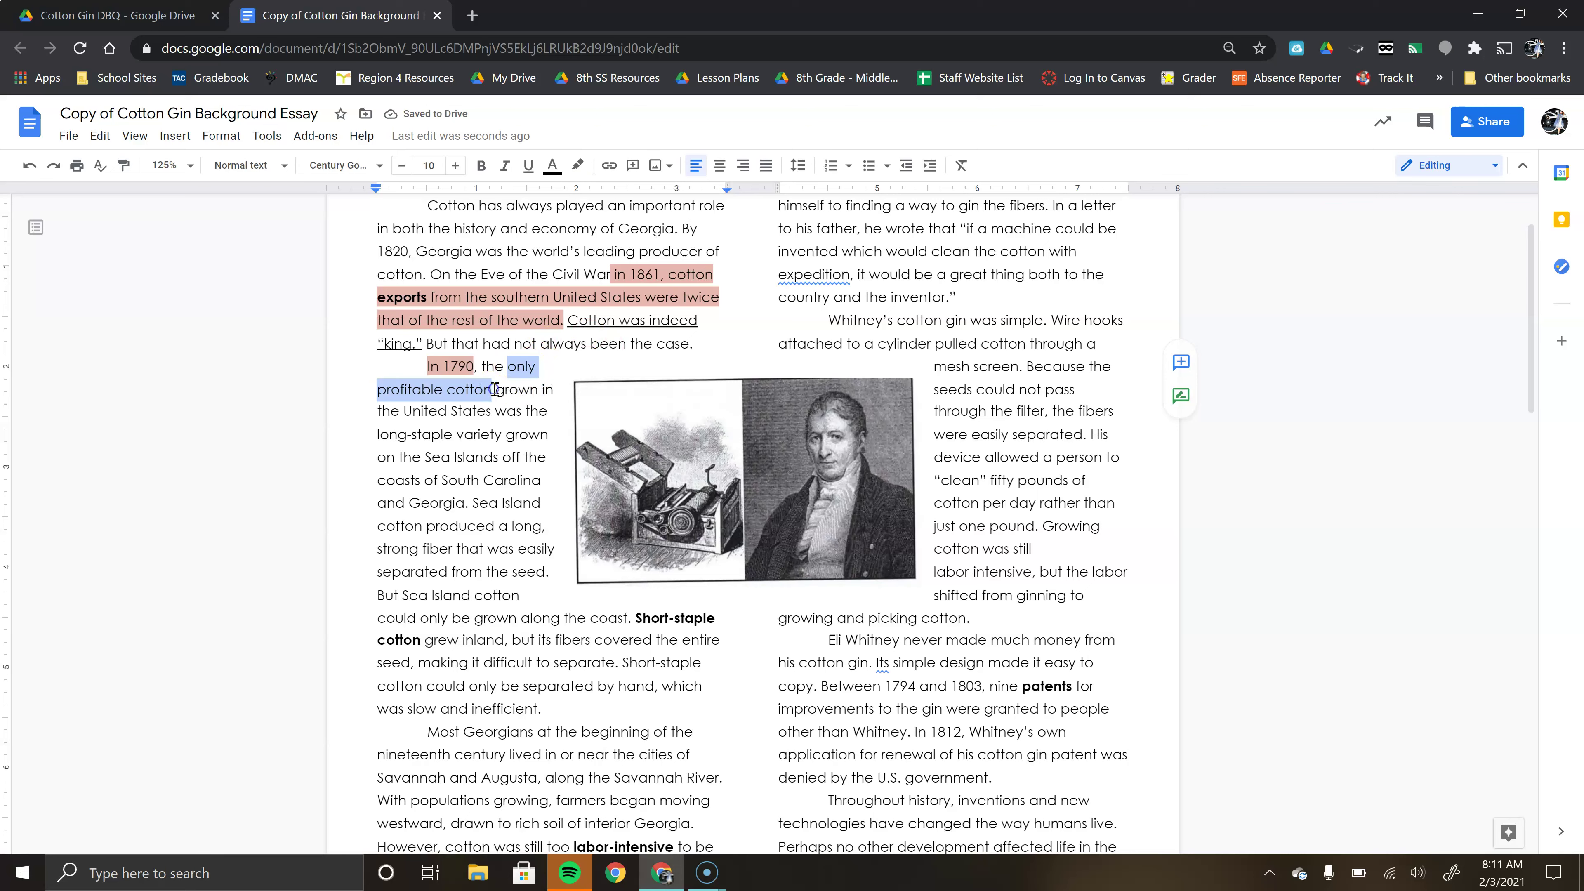
click(578, 165)
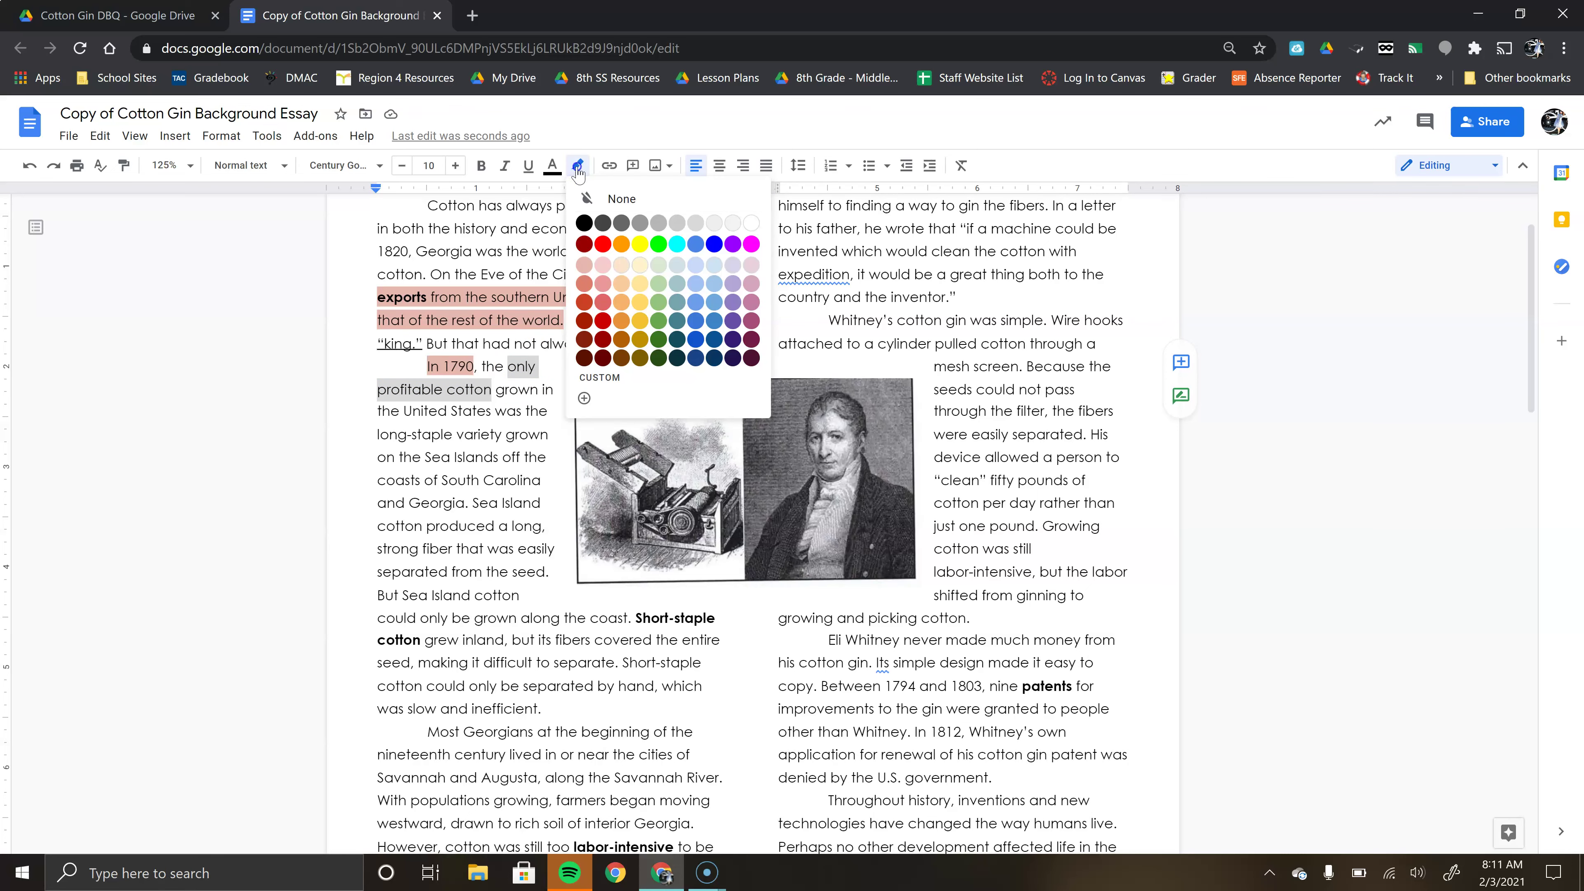
click(582, 272)
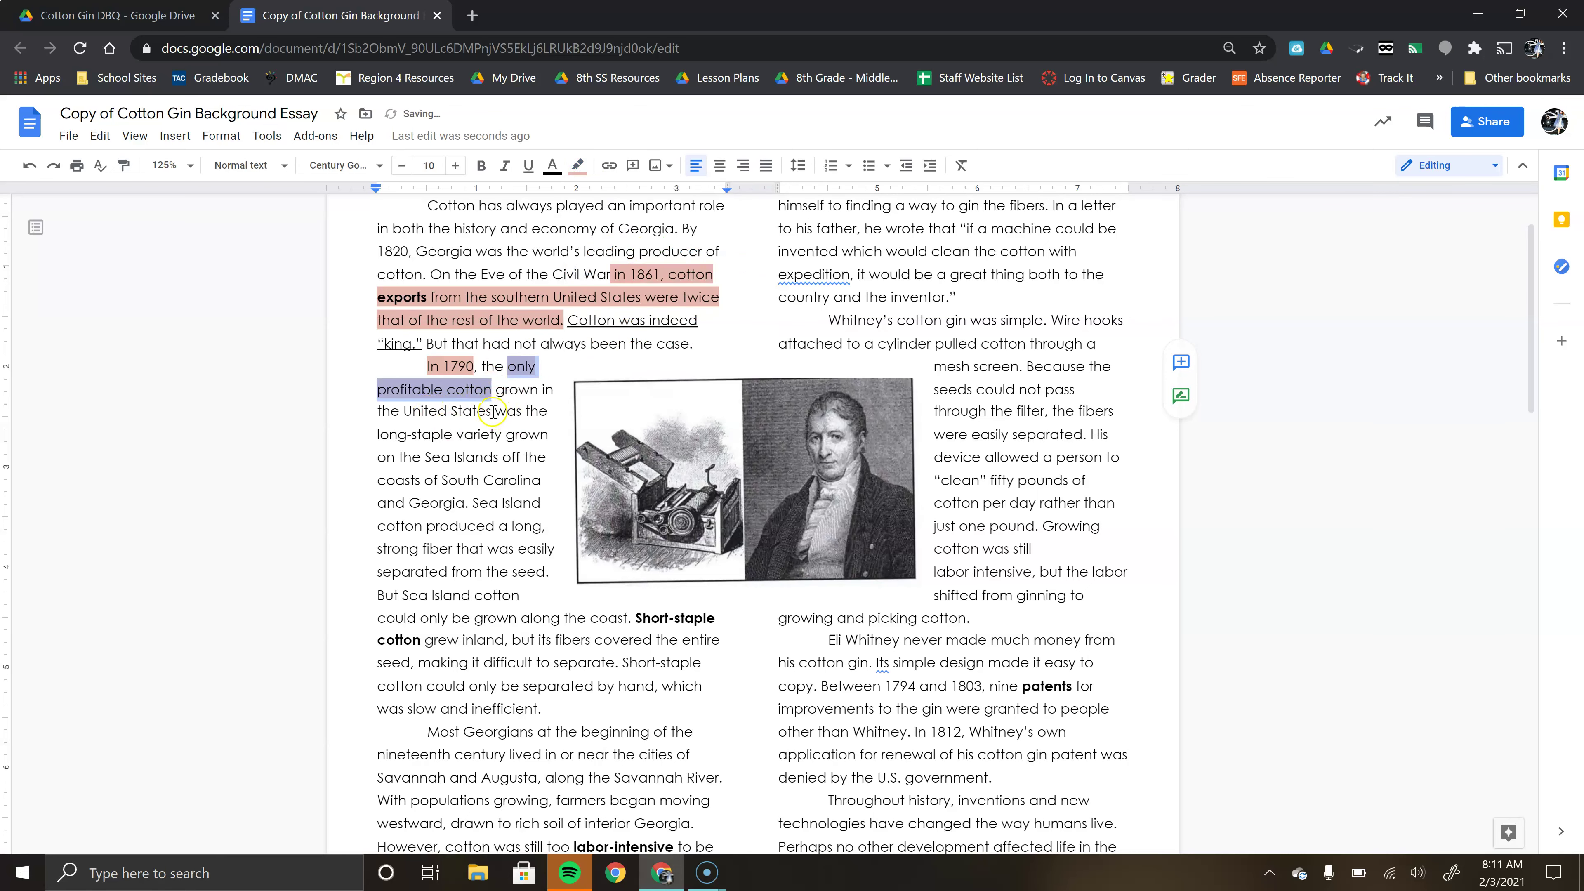
mouse_move(493, 411)
mouse_down()
mouse_move(455, 445)
mouse_move(493, 439)
mouse_up()
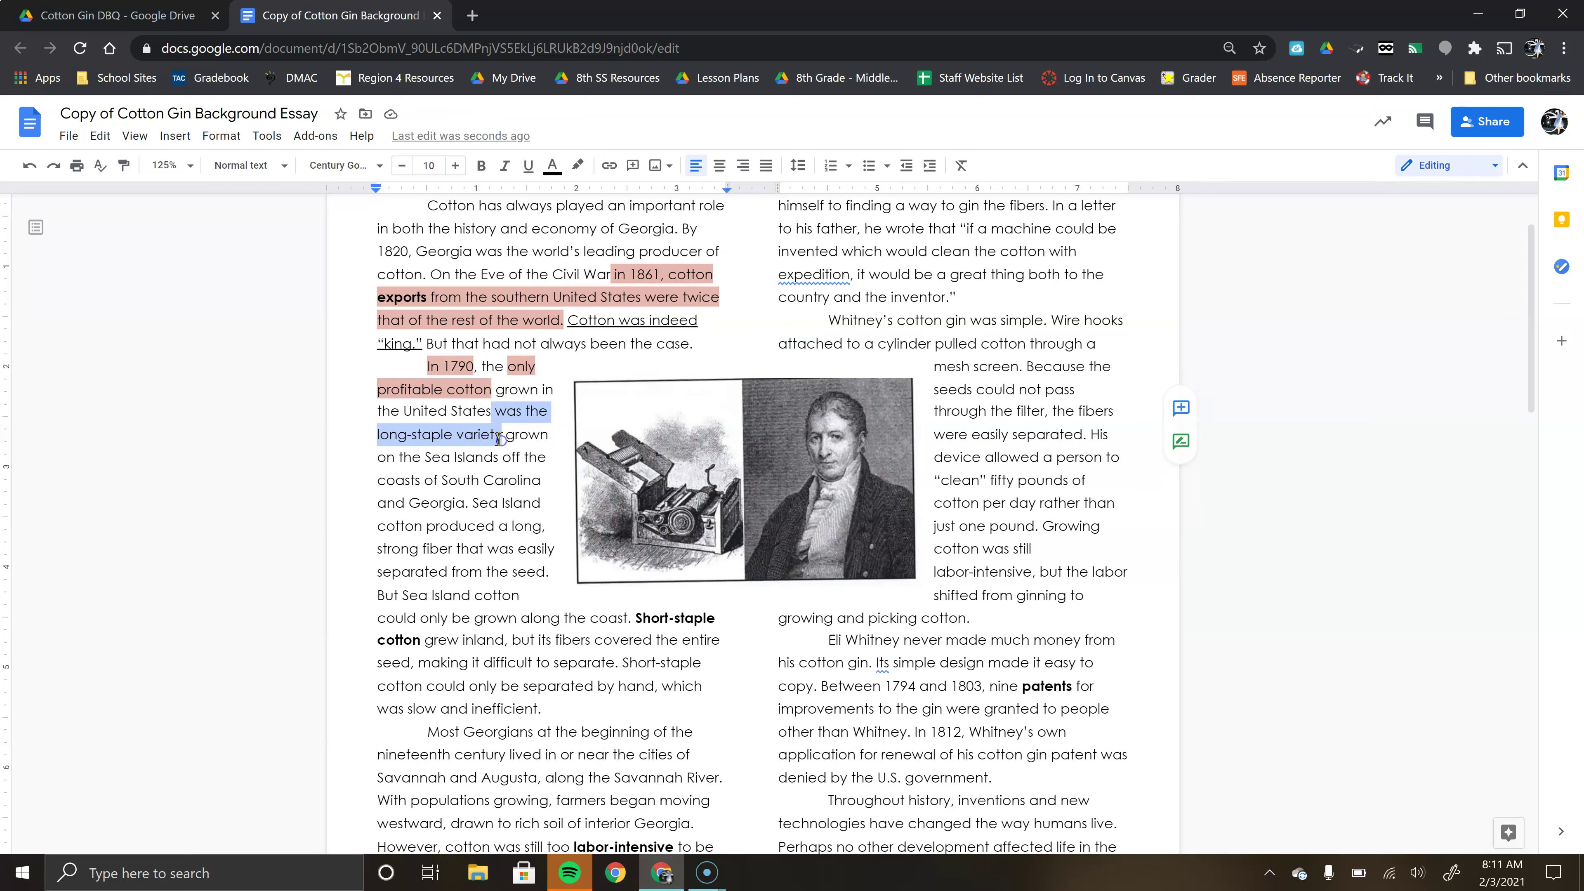
click(578, 172)
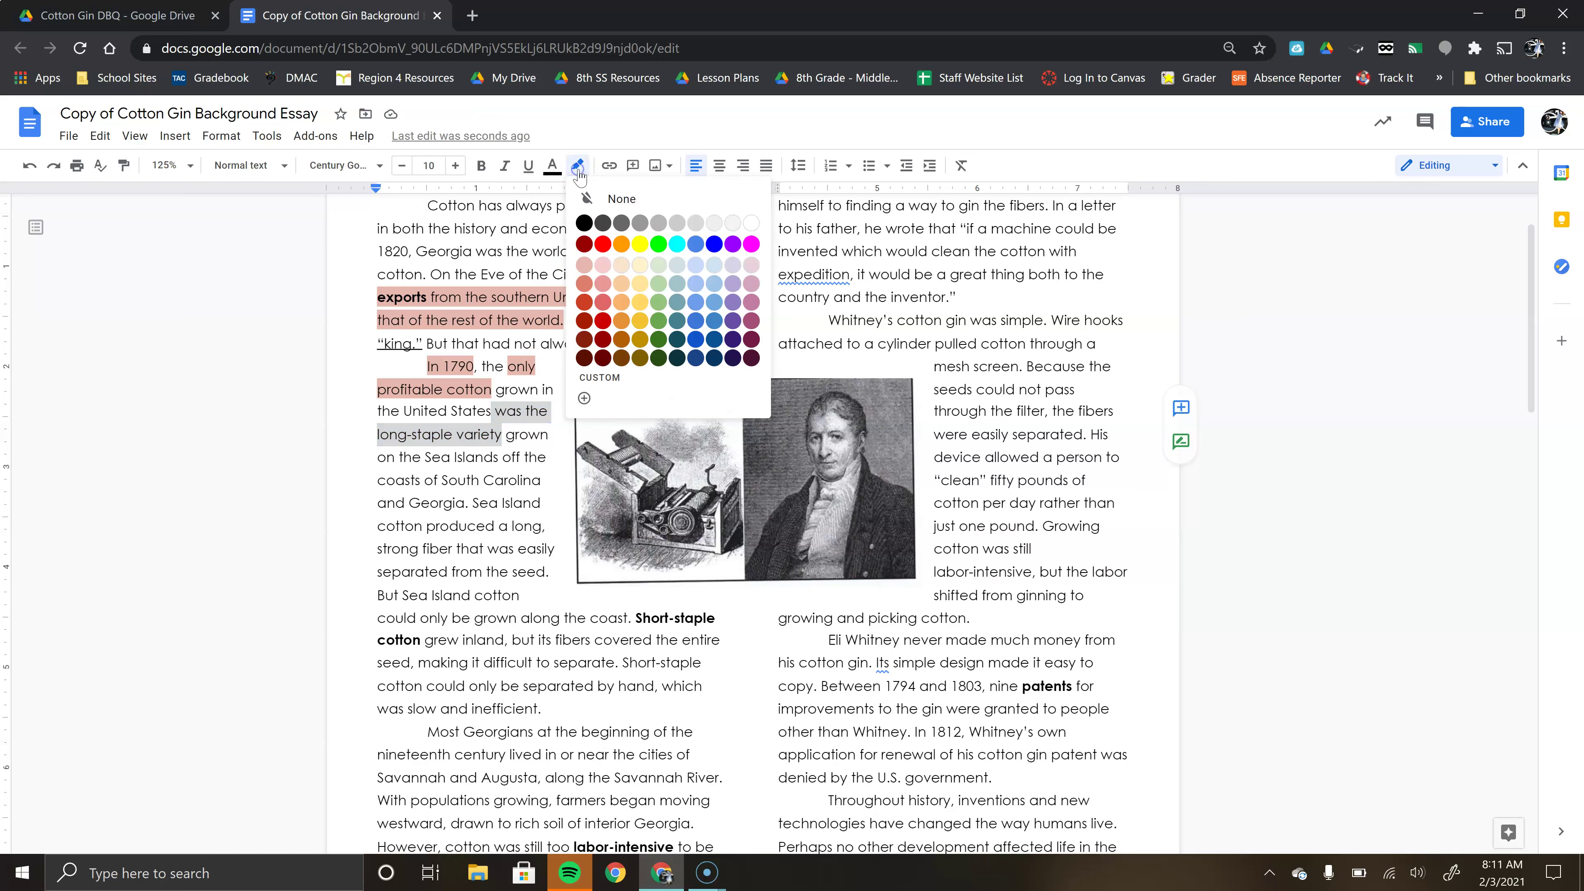
click(583, 262)
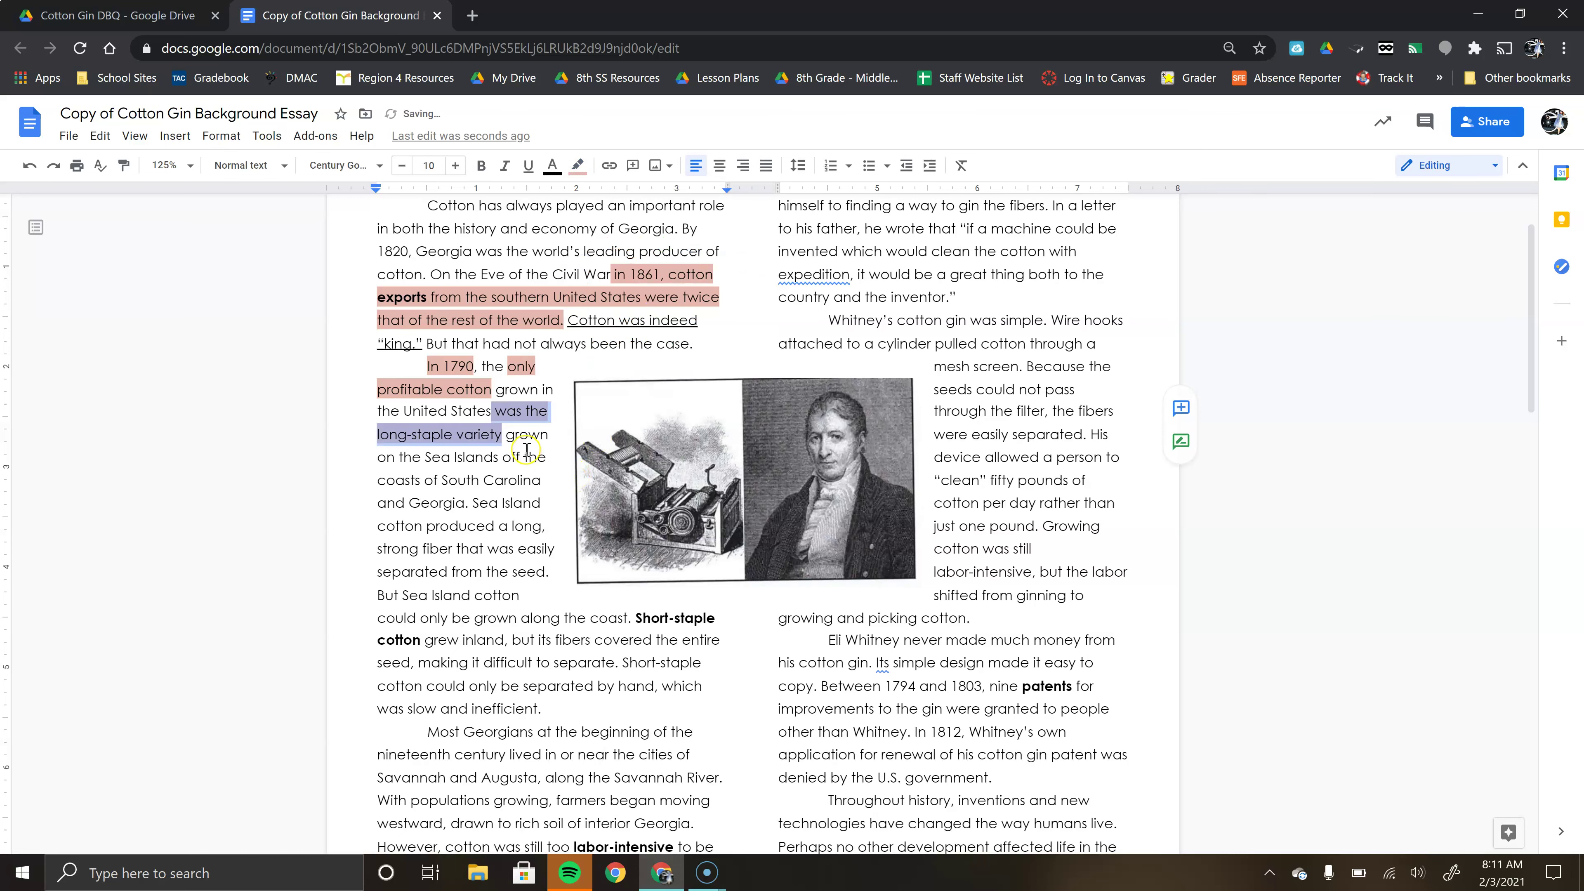
click(503, 434)
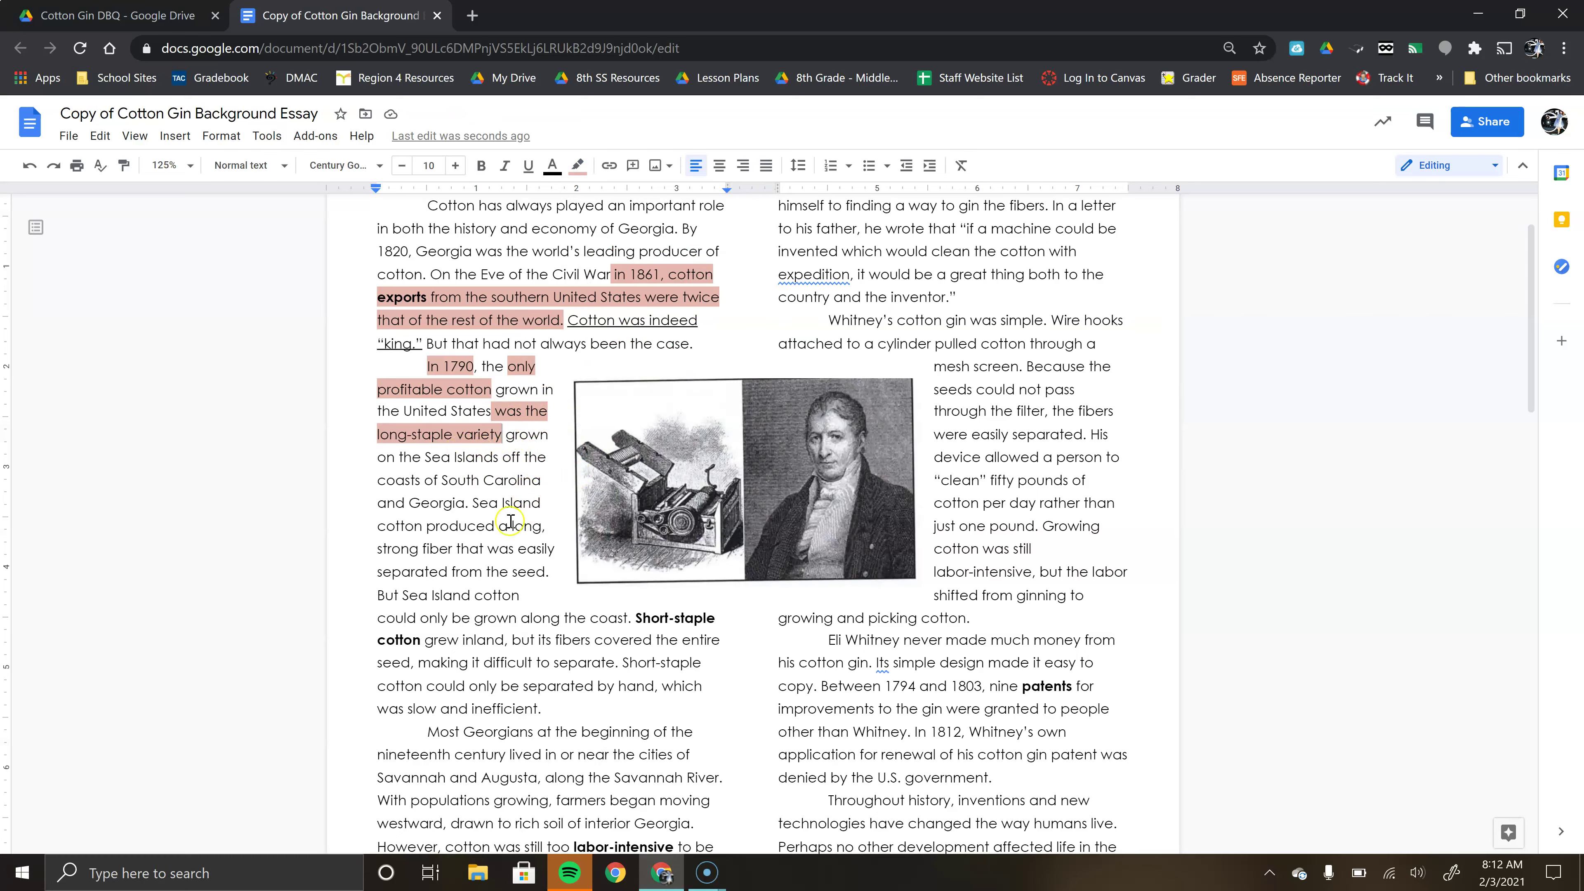
Underline the sentence "Sea Island cotton produced a long, strong fiber that was easily separated from the seed.".
drag(474, 502, 535, 547)
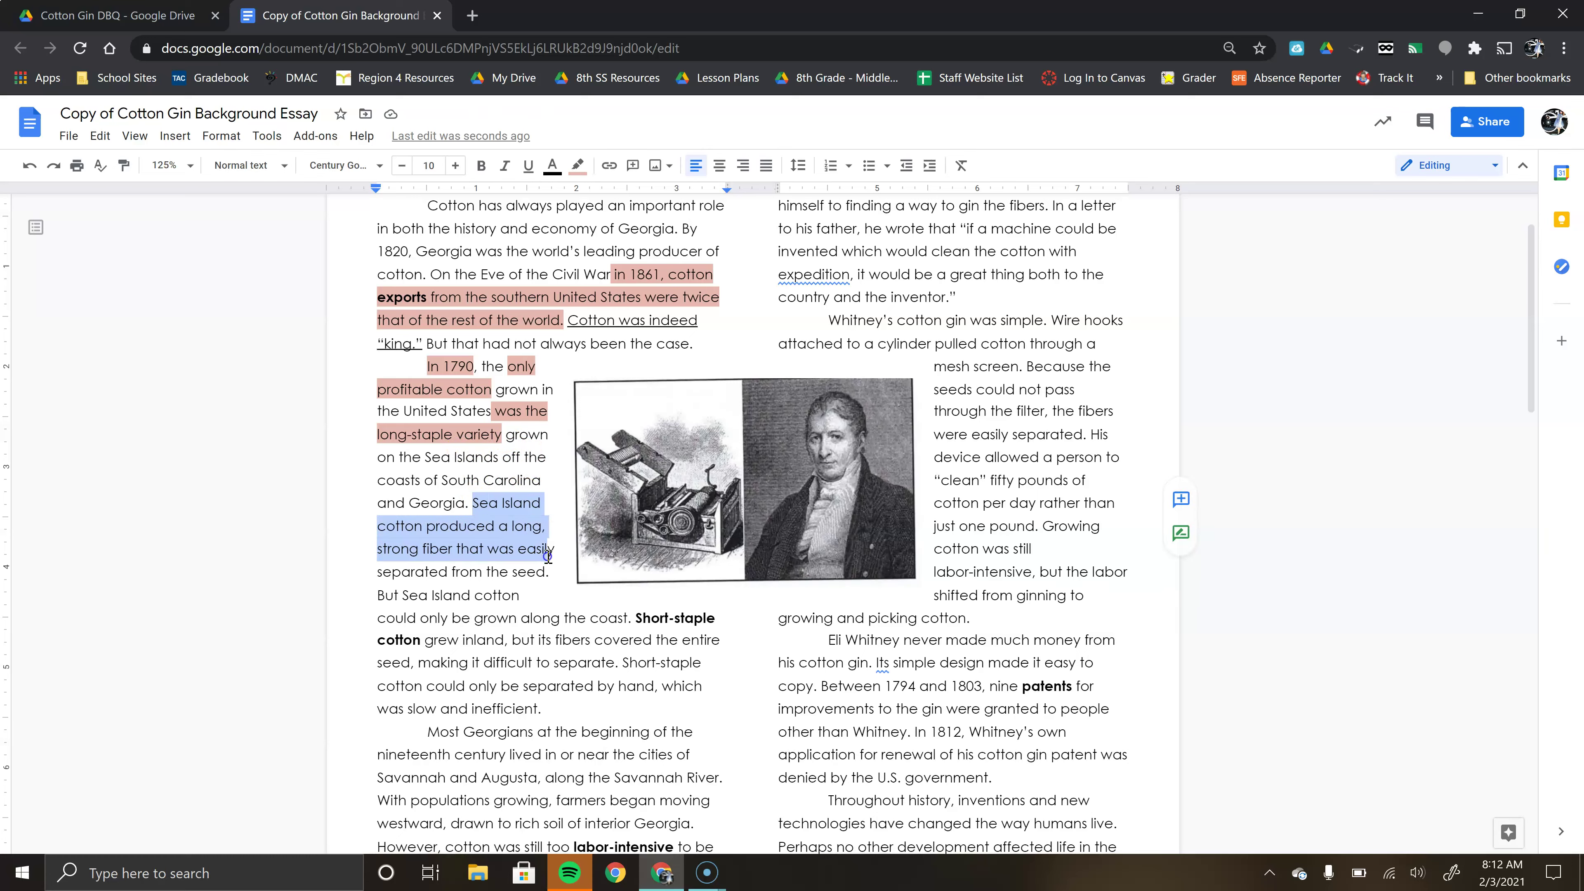
drag(556, 567, 554, 575)
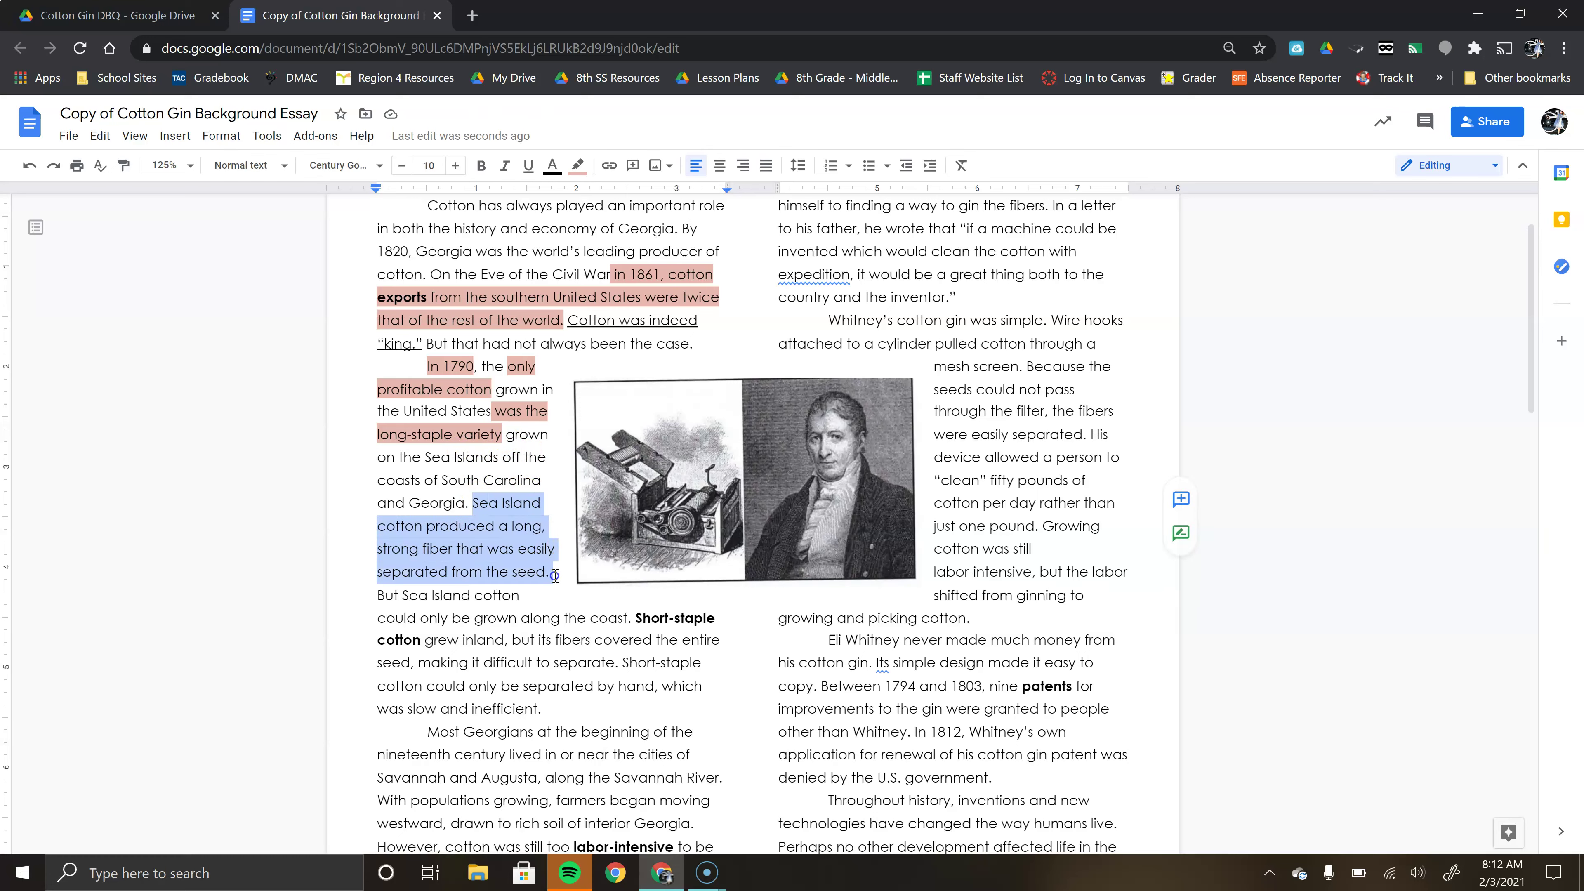
click(528, 165)
click(563, 565)
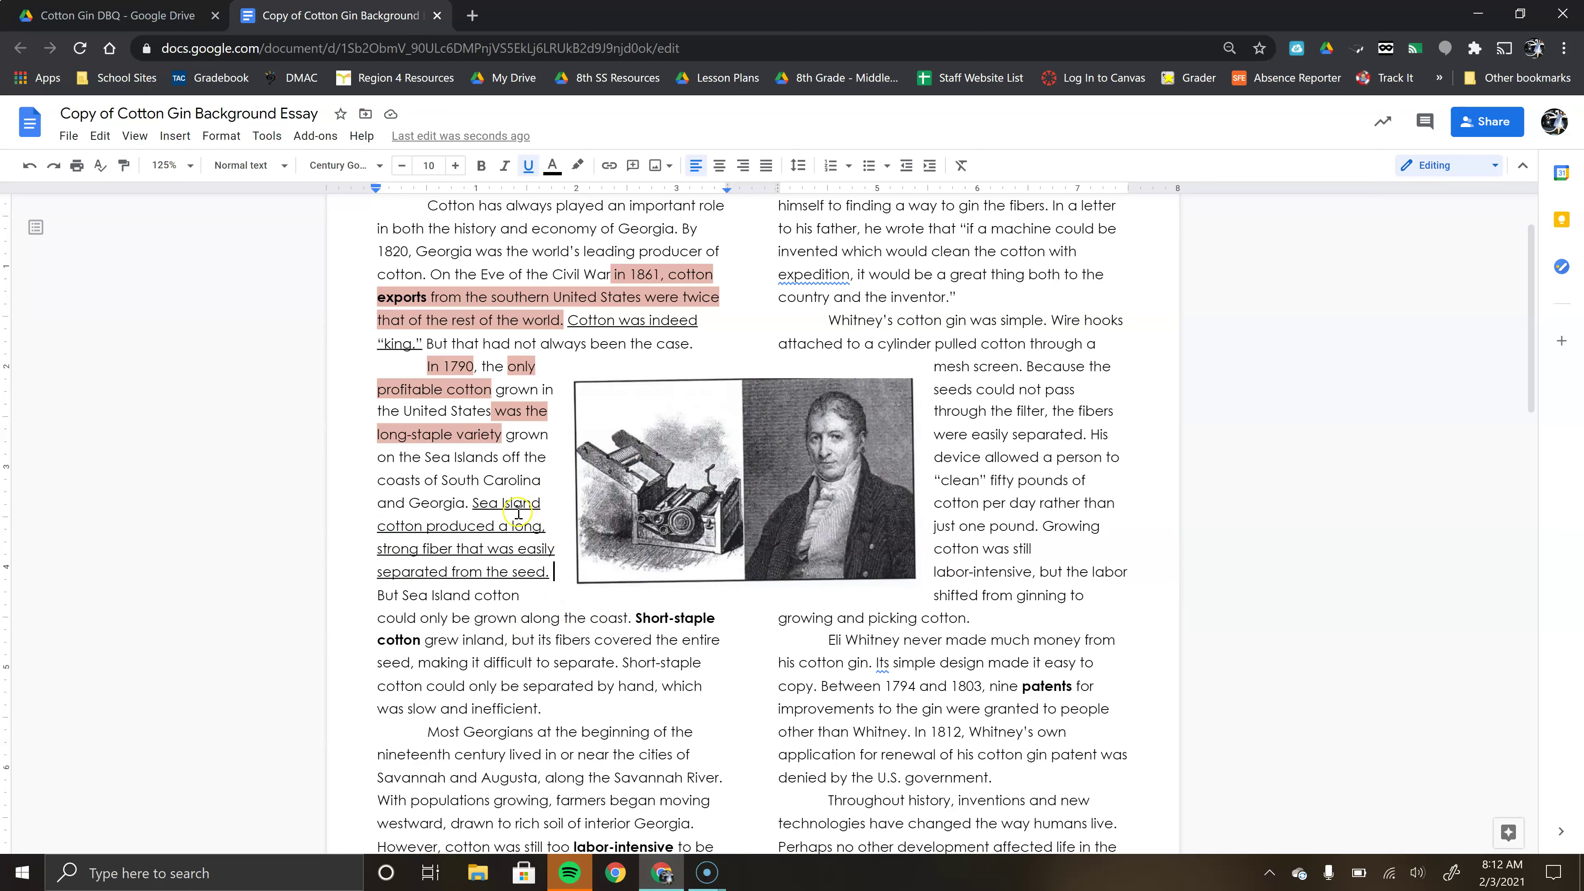
Highlight "But Sea Island cotton could only be grown along the coast" in the same light red.
scroll(512, 519, down, 1)
scroll(511, 474, down, 1)
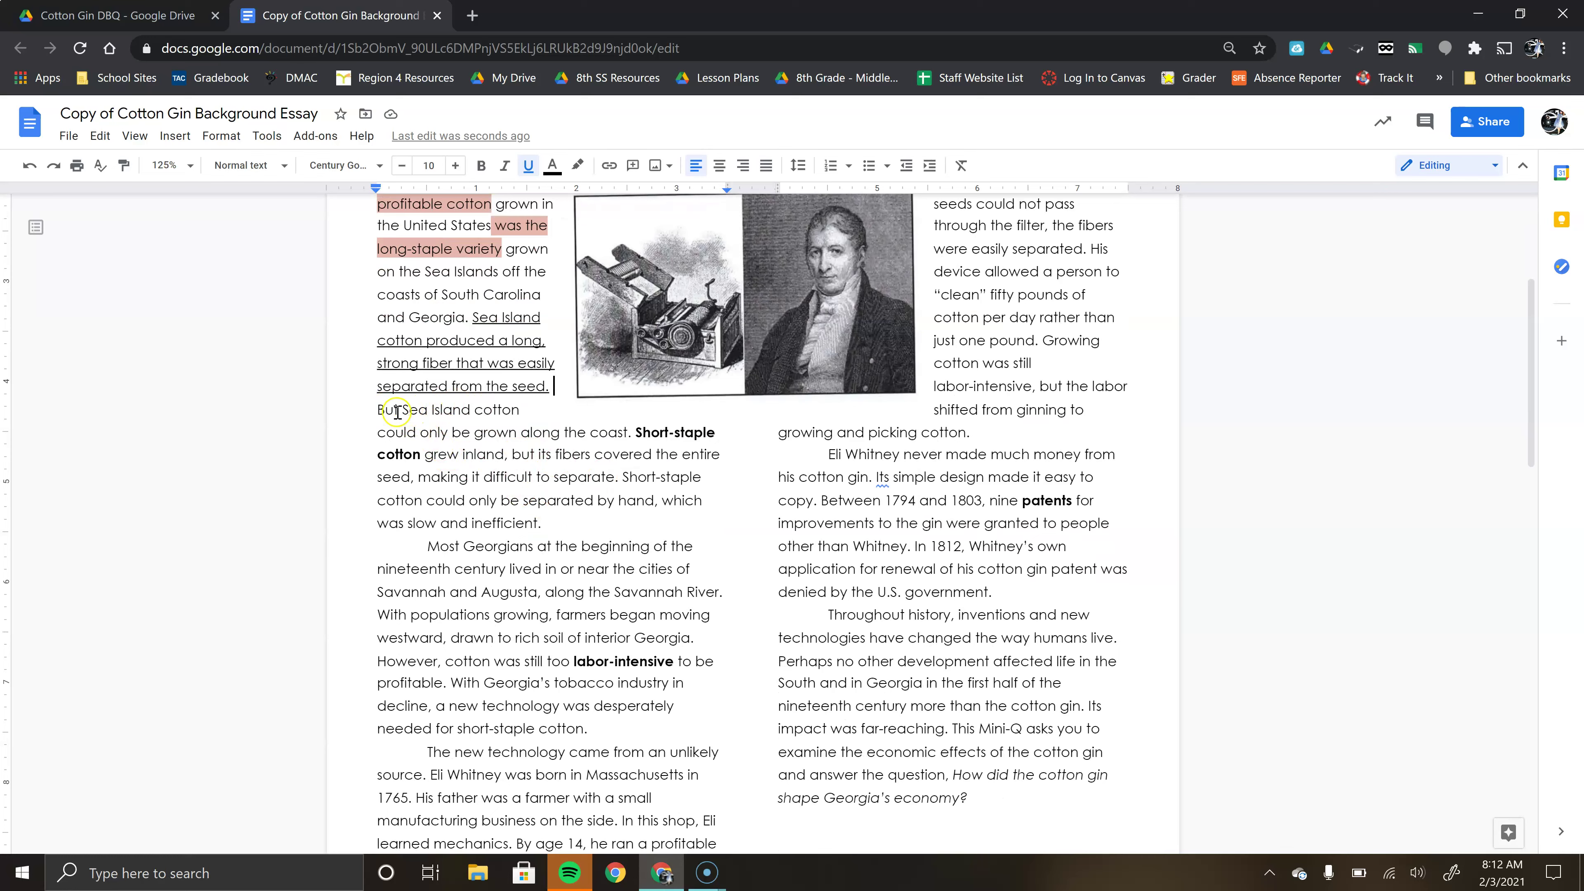
drag(378, 410, 616, 436)
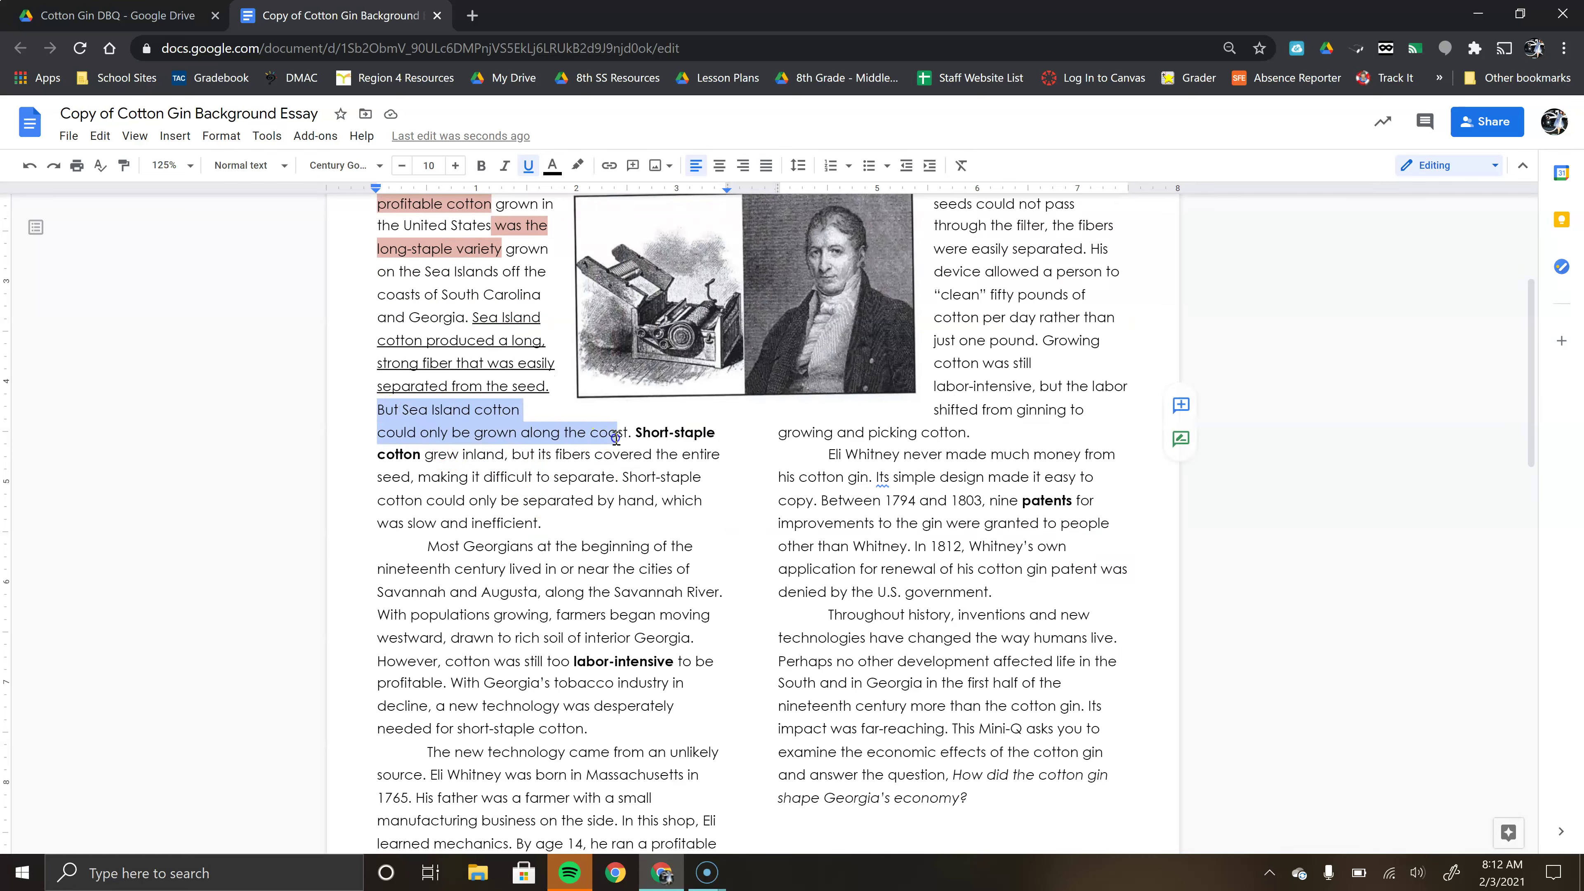
click(576, 165)
click(584, 265)
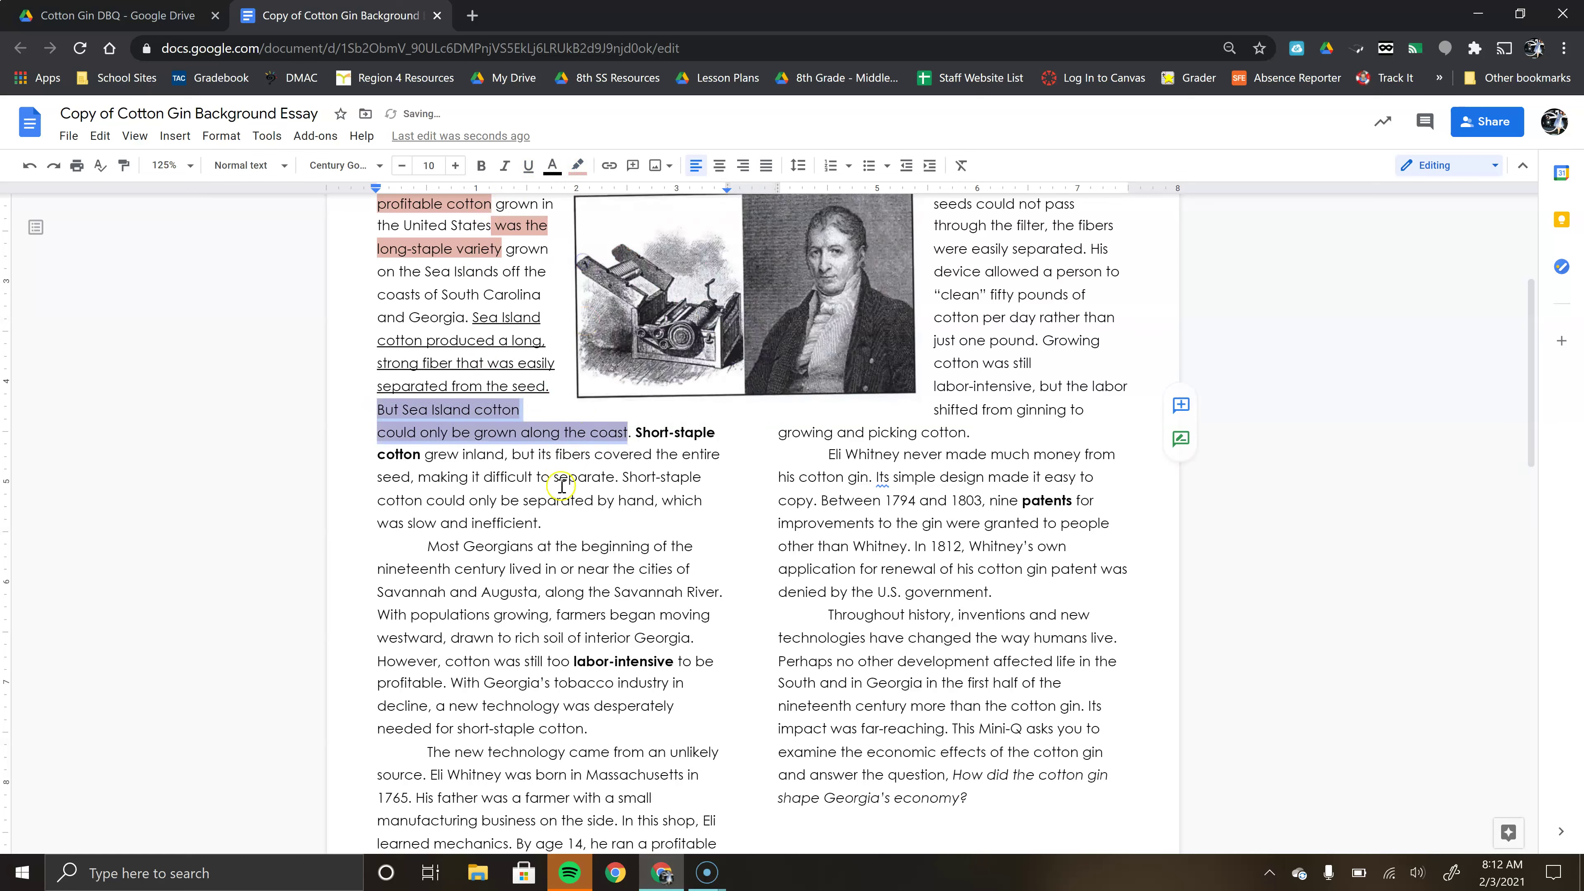
click(555, 442)
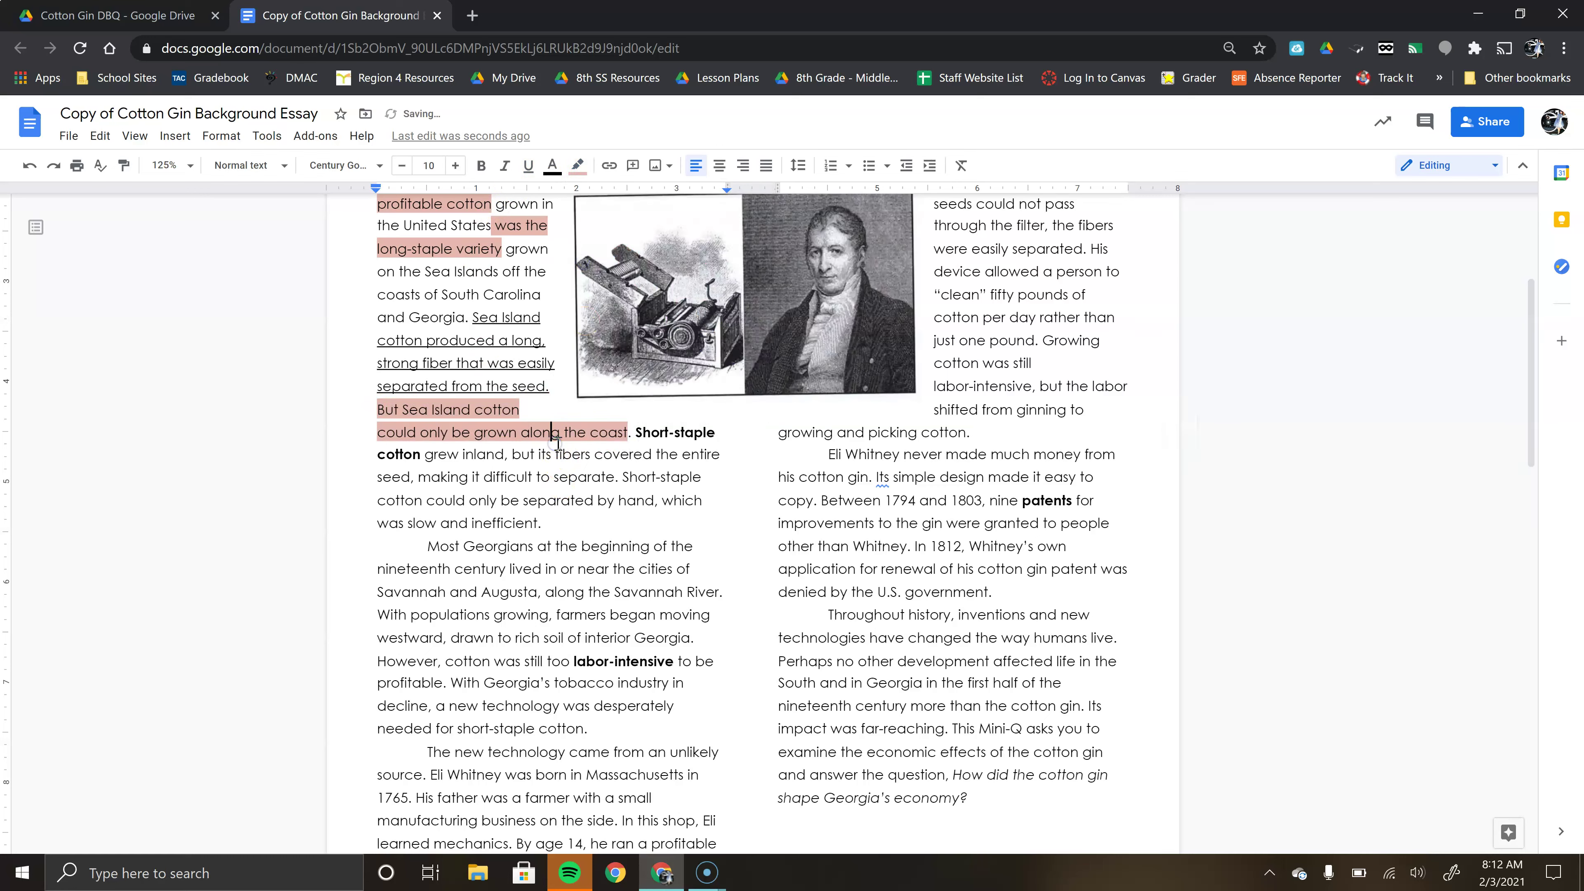
Highlight "Short-staple cotton grew inland" in the second paragraph in the same light red.
click(645, 433)
drag(639, 432, 505, 455)
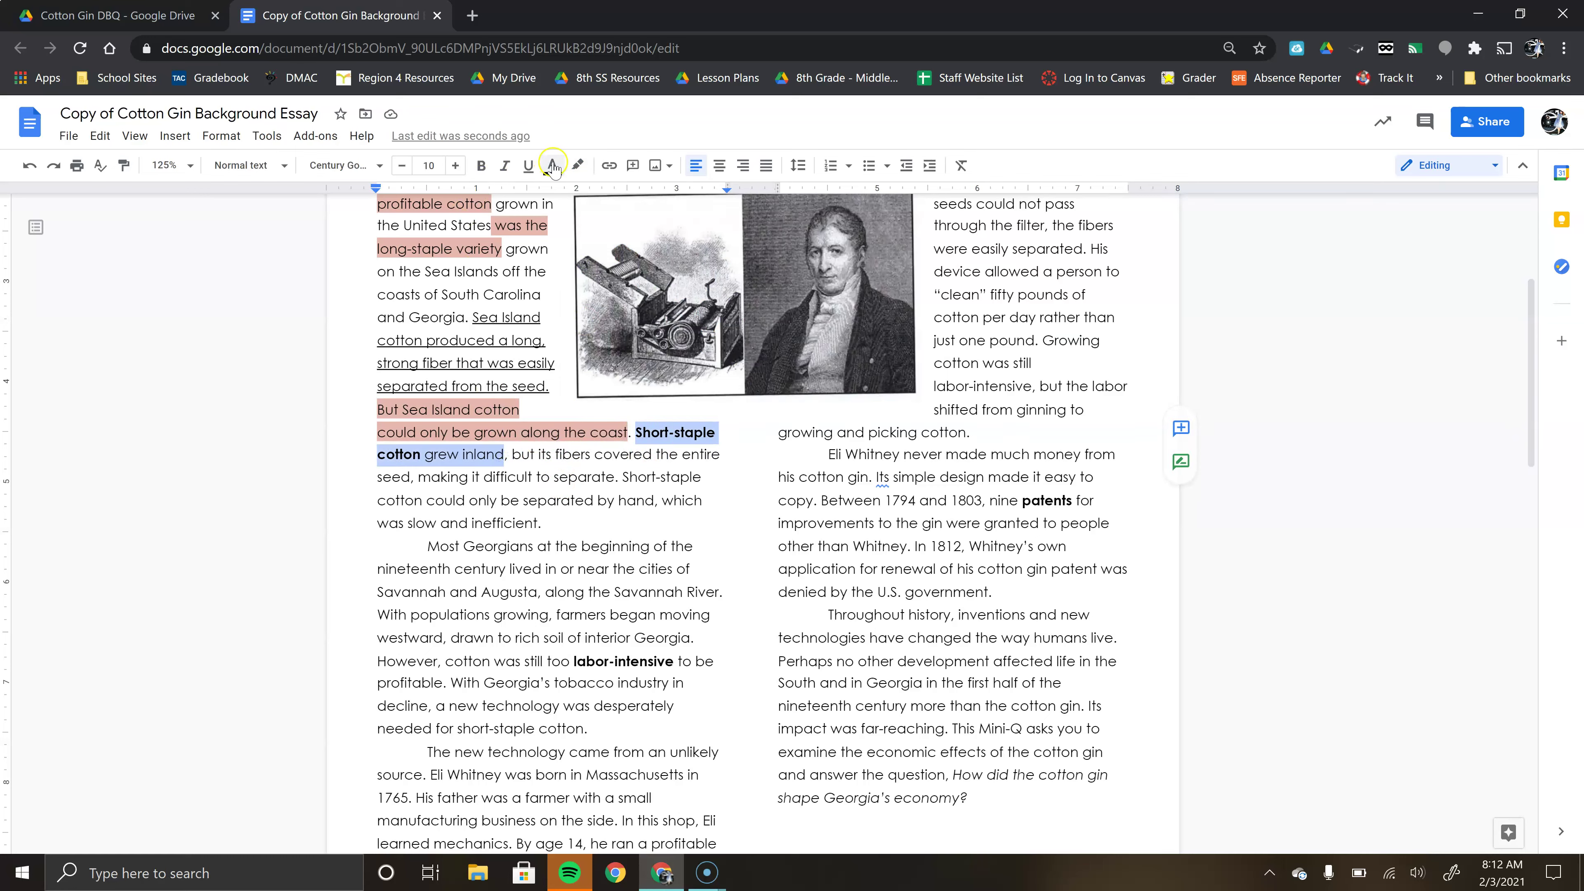
click(578, 166)
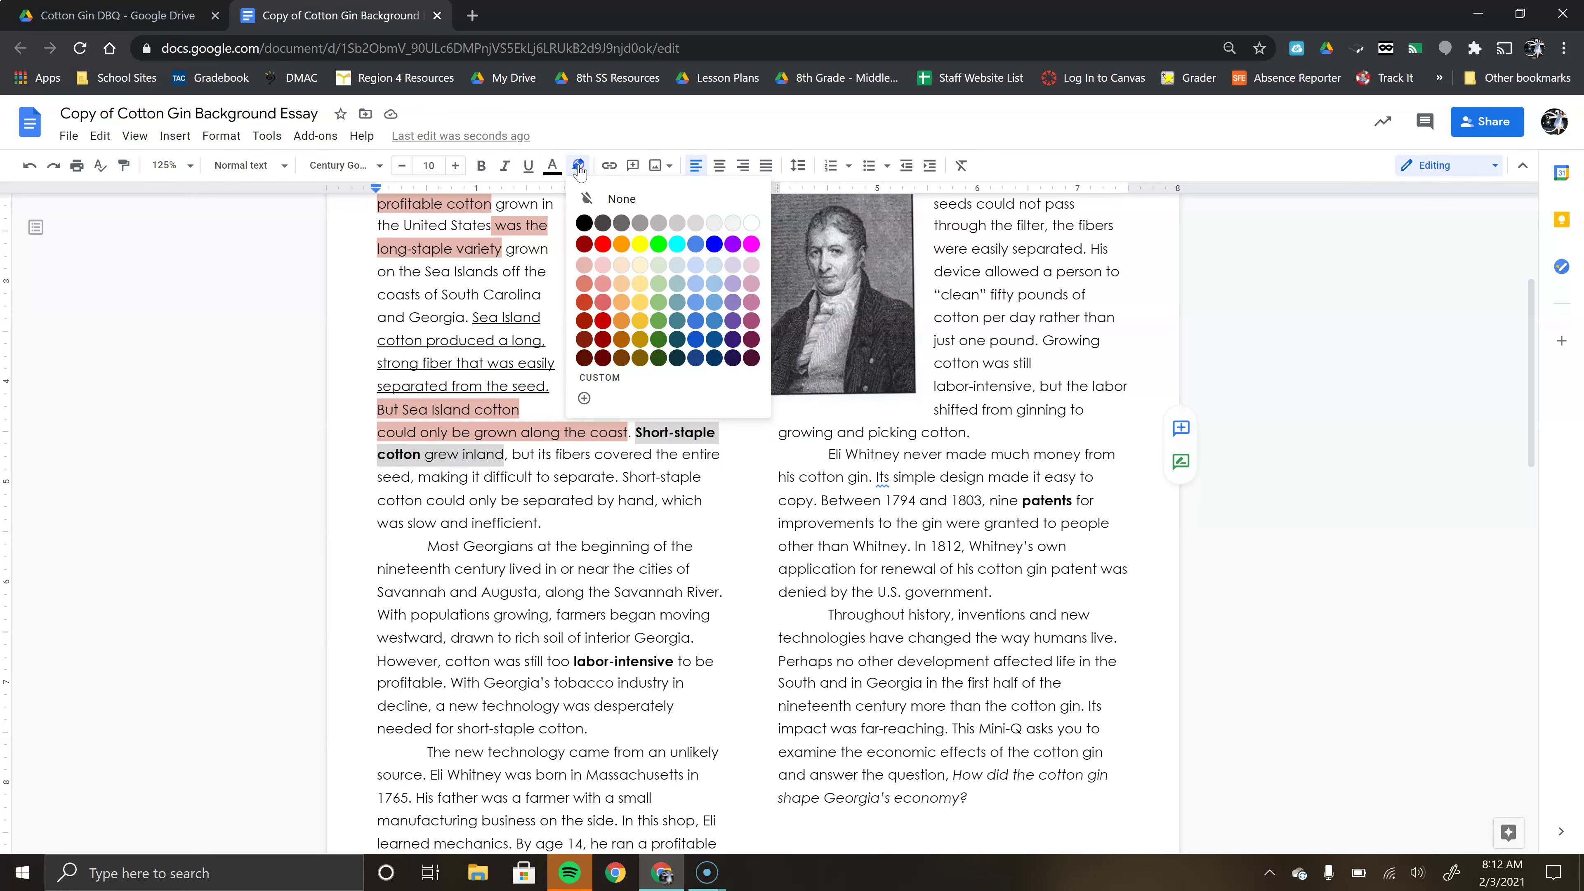
click(584, 265)
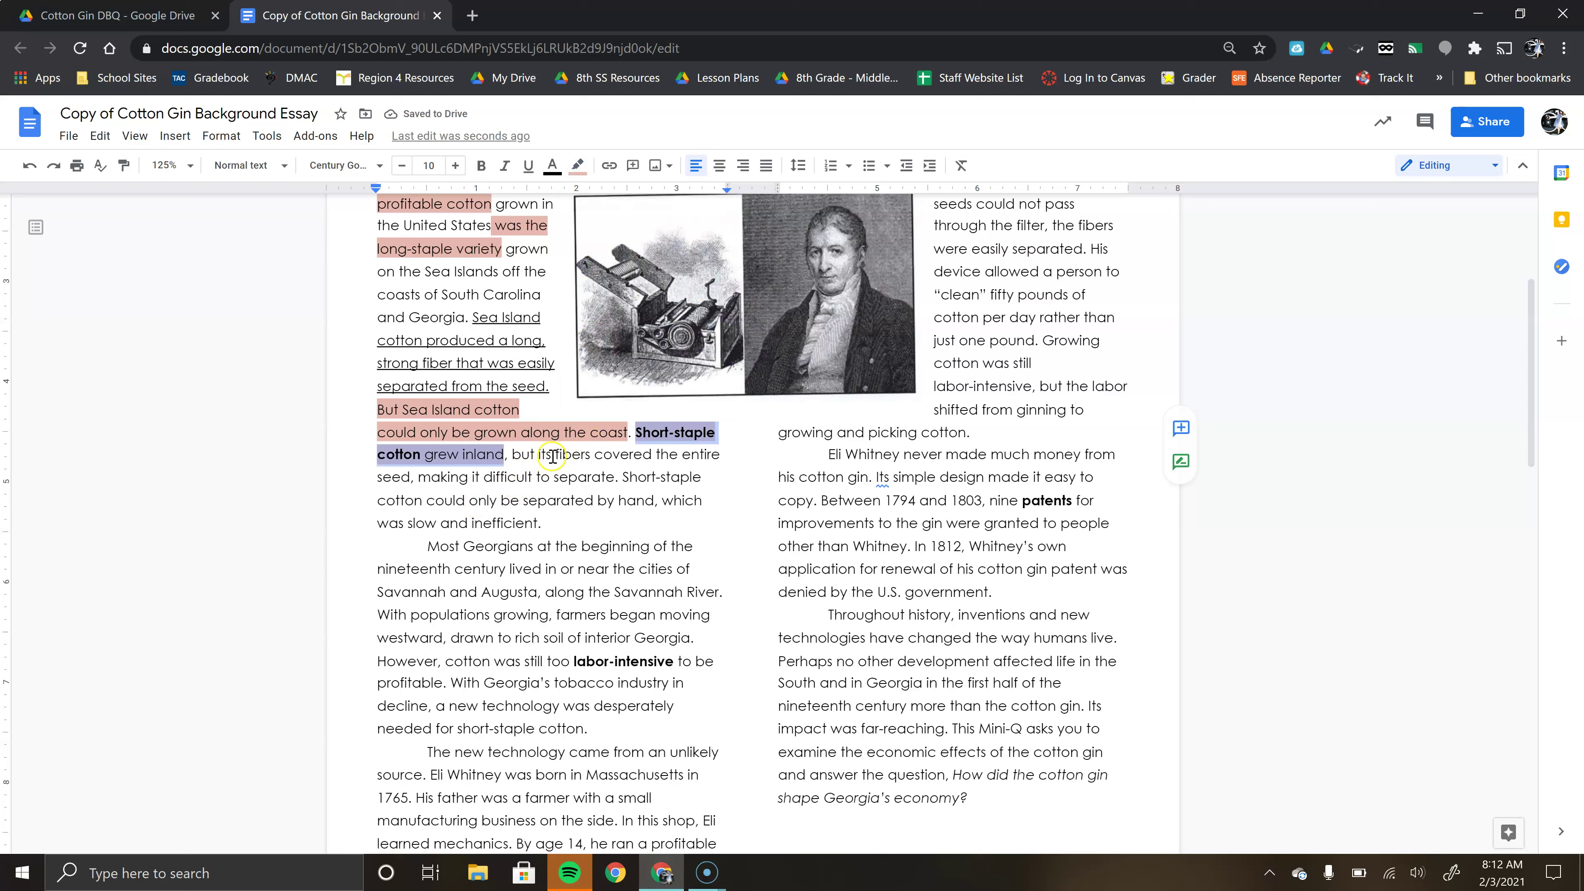
Underline "fibers covered the entire seed, making it difficult to separate." and "only be separated by hand, which was slow and inefficient.".
drag(554, 453, 616, 483)
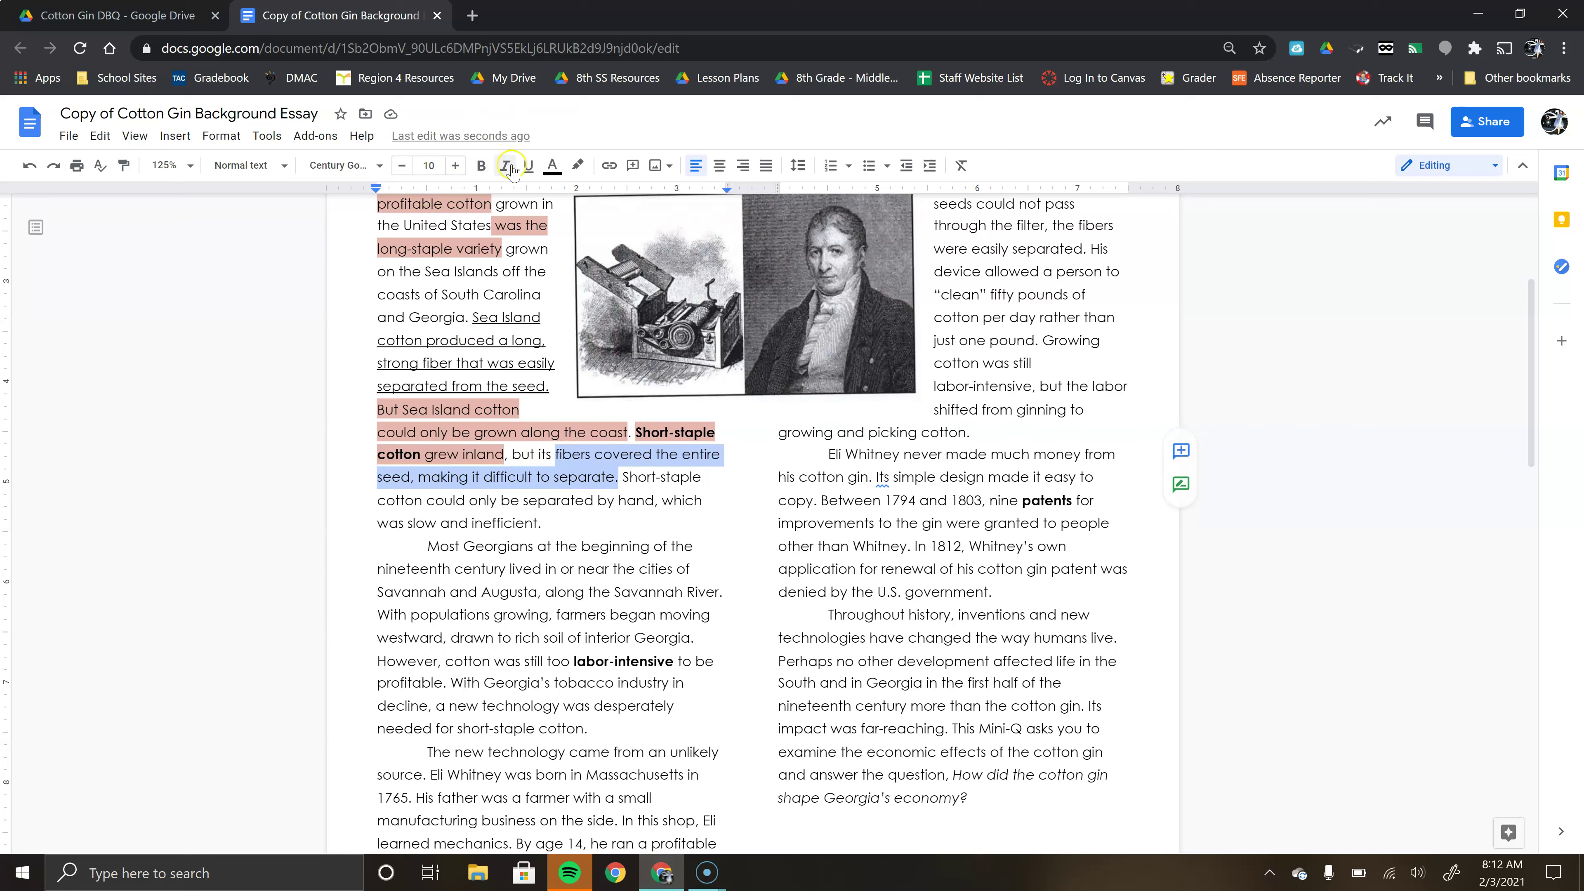
click(528, 165)
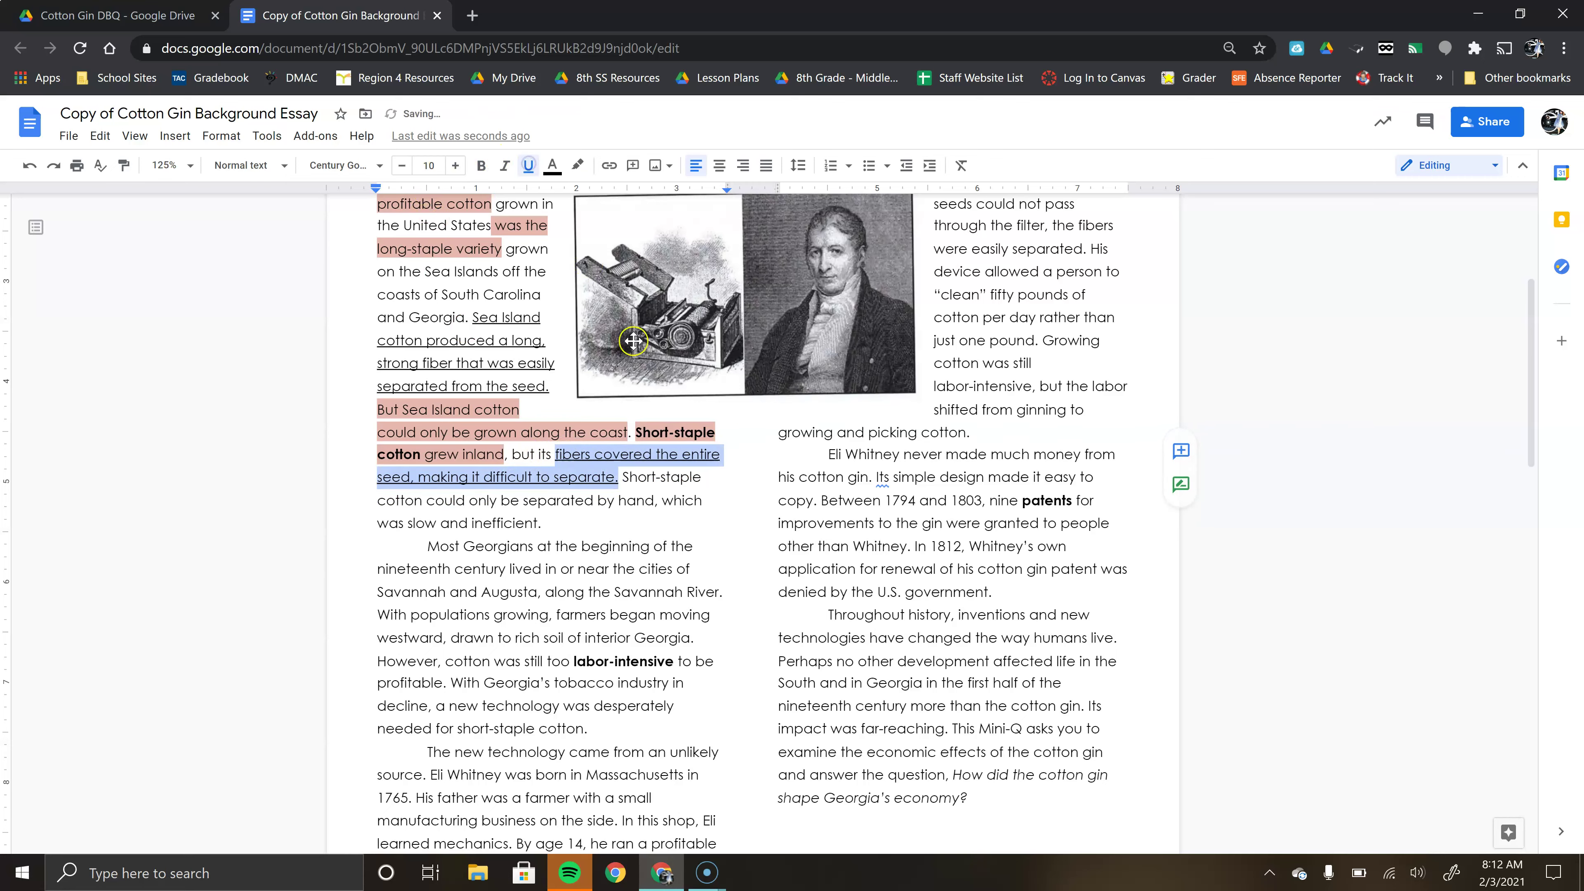
click(590, 464)
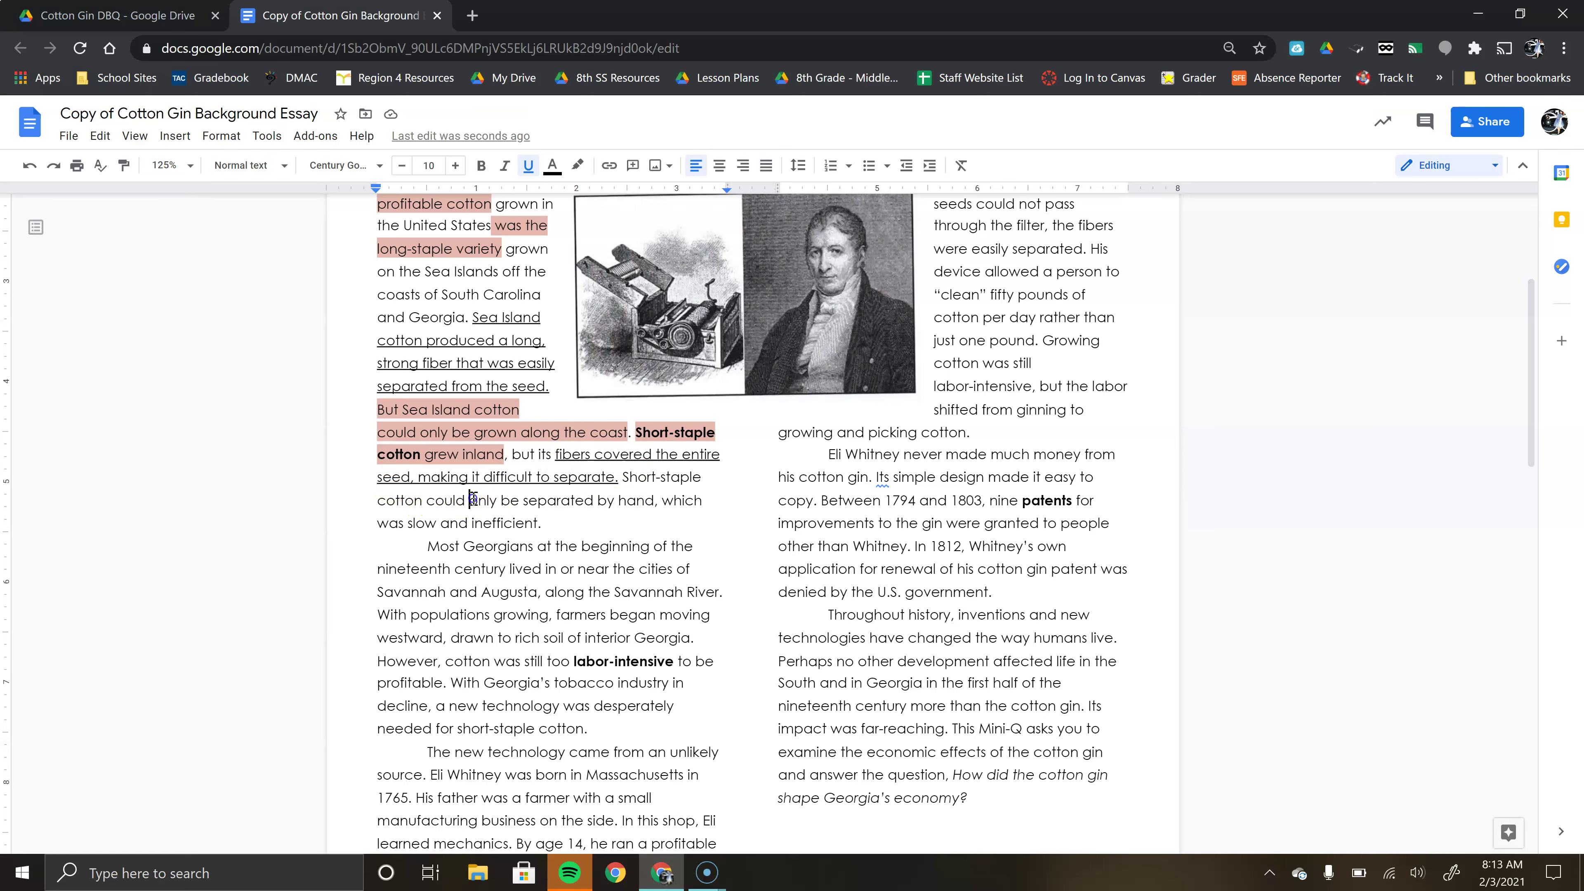
drag(472, 499, 576, 525)
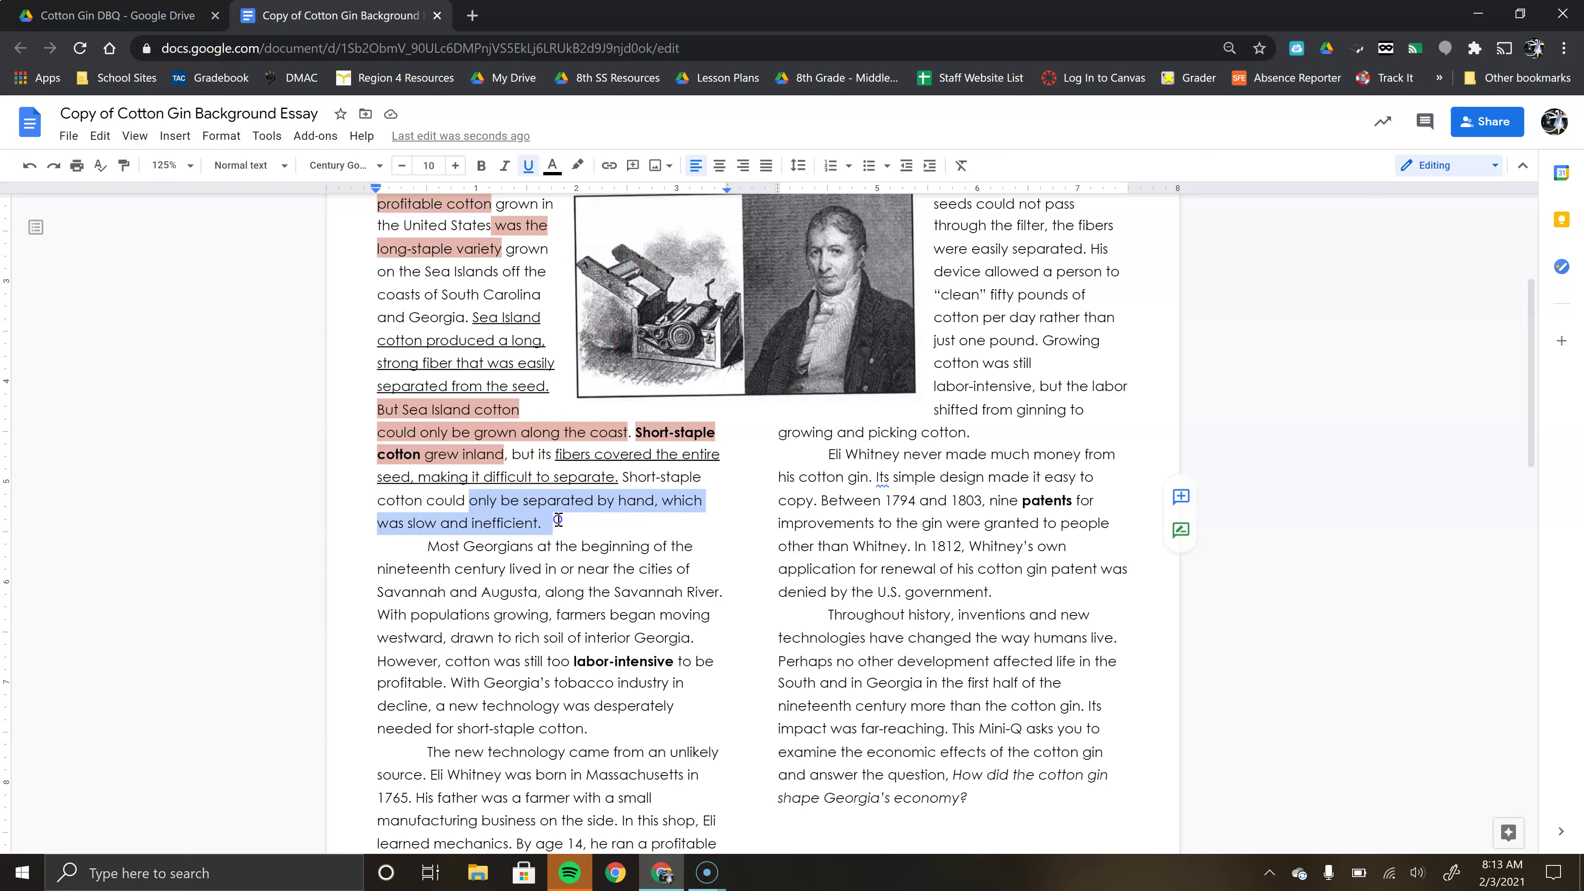
click(528, 165)
click(548, 500)
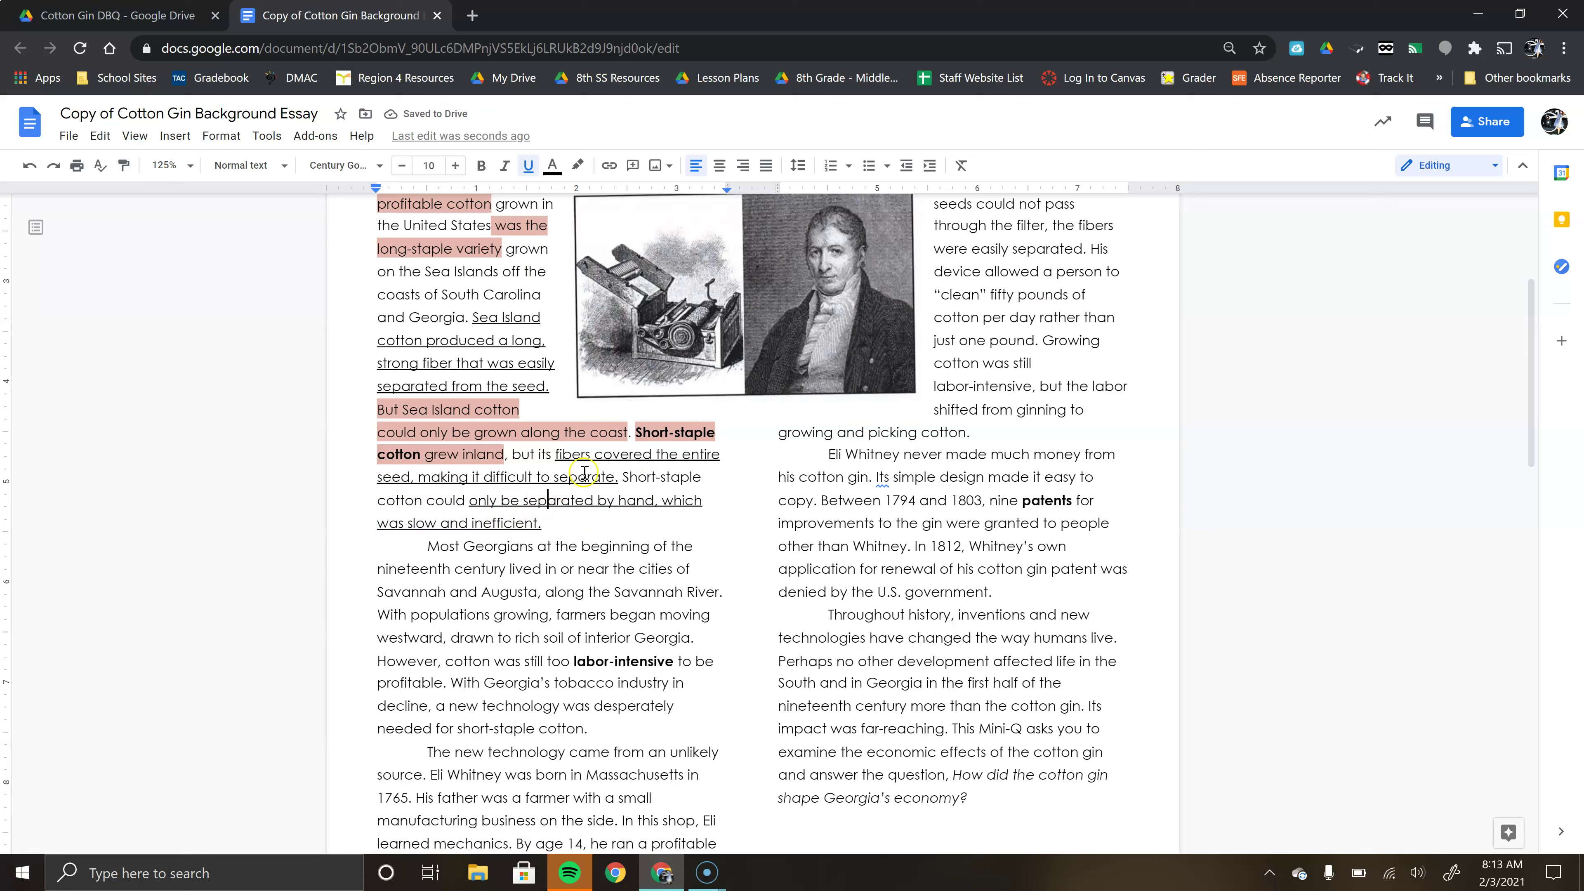
scroll(584, 473, down, 3)
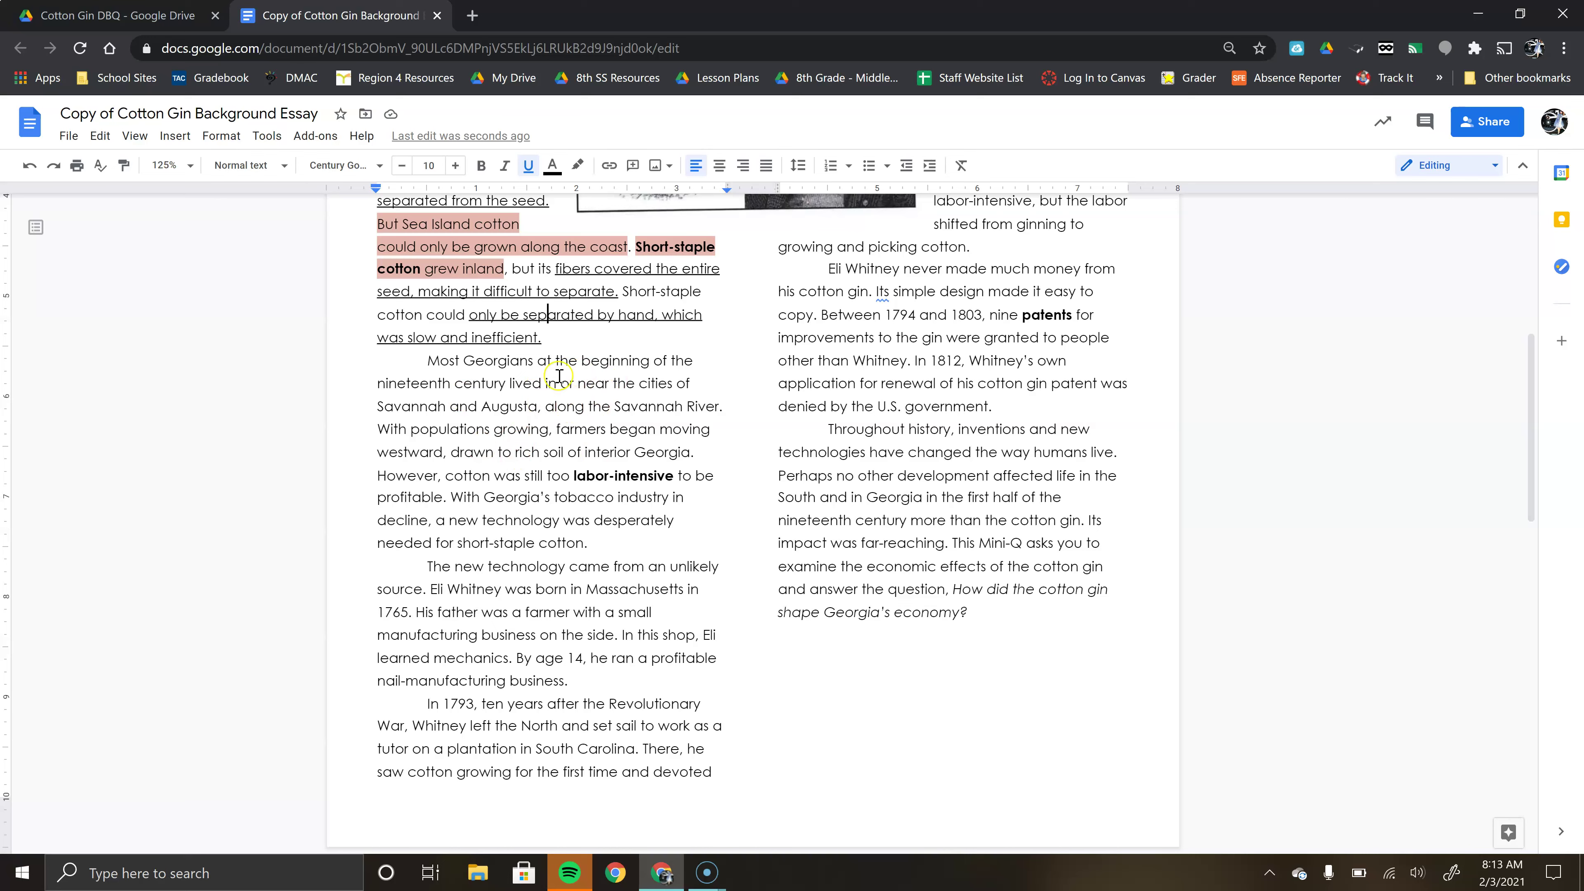
Highlight "Most Georgians" and "lived in or near the cities of Savannah and Augusta" in the third paragraph in the same light red.
drag(427, 360, 535, 368)
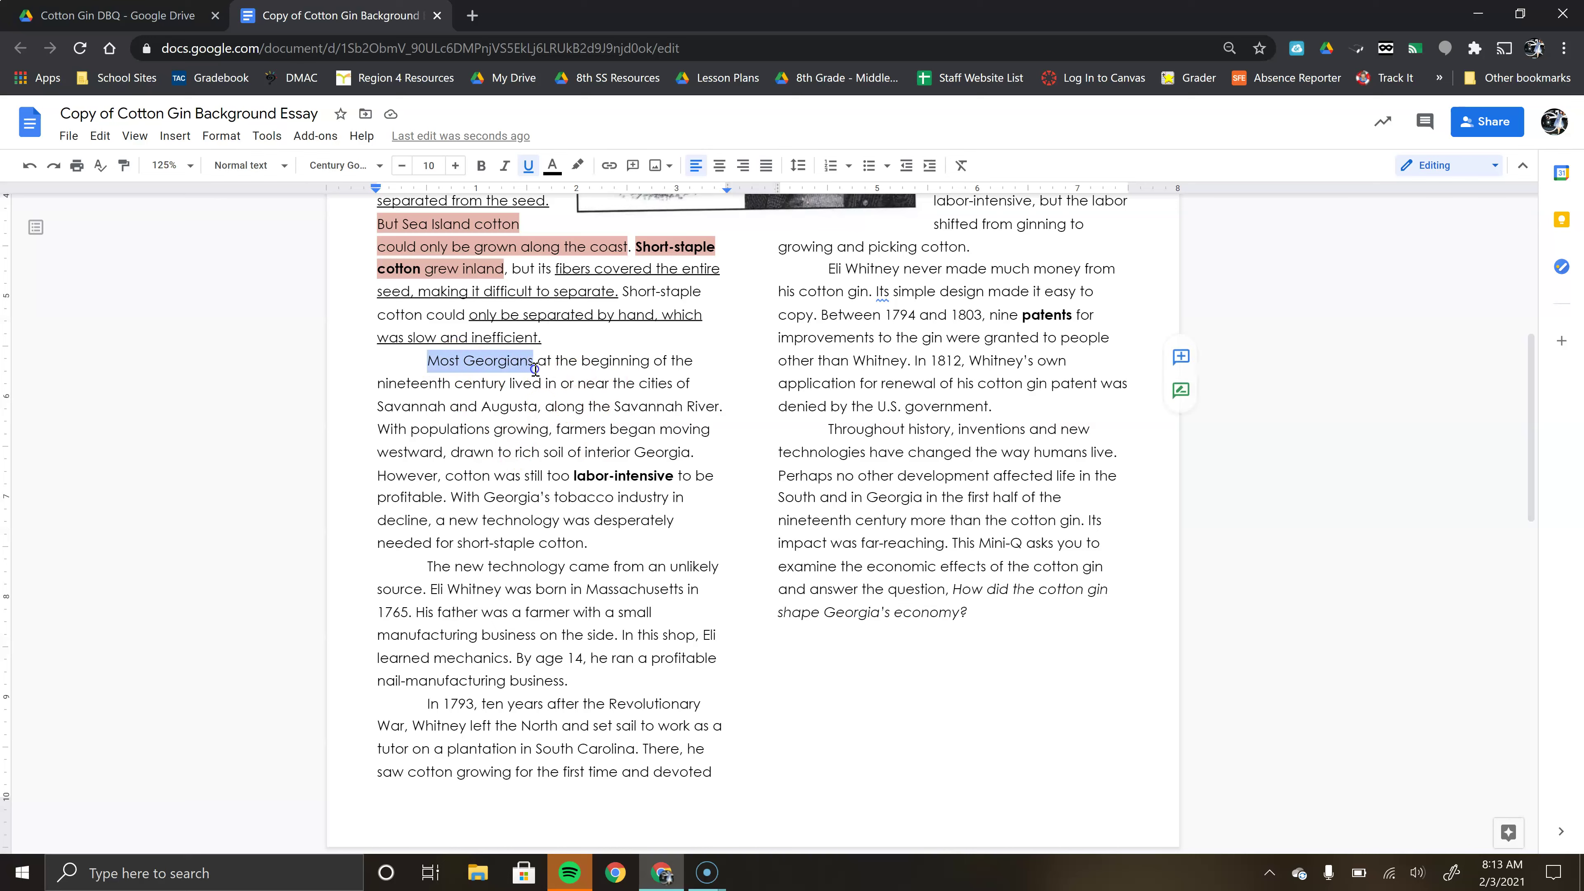
click(576, 165)
click(603, 267)
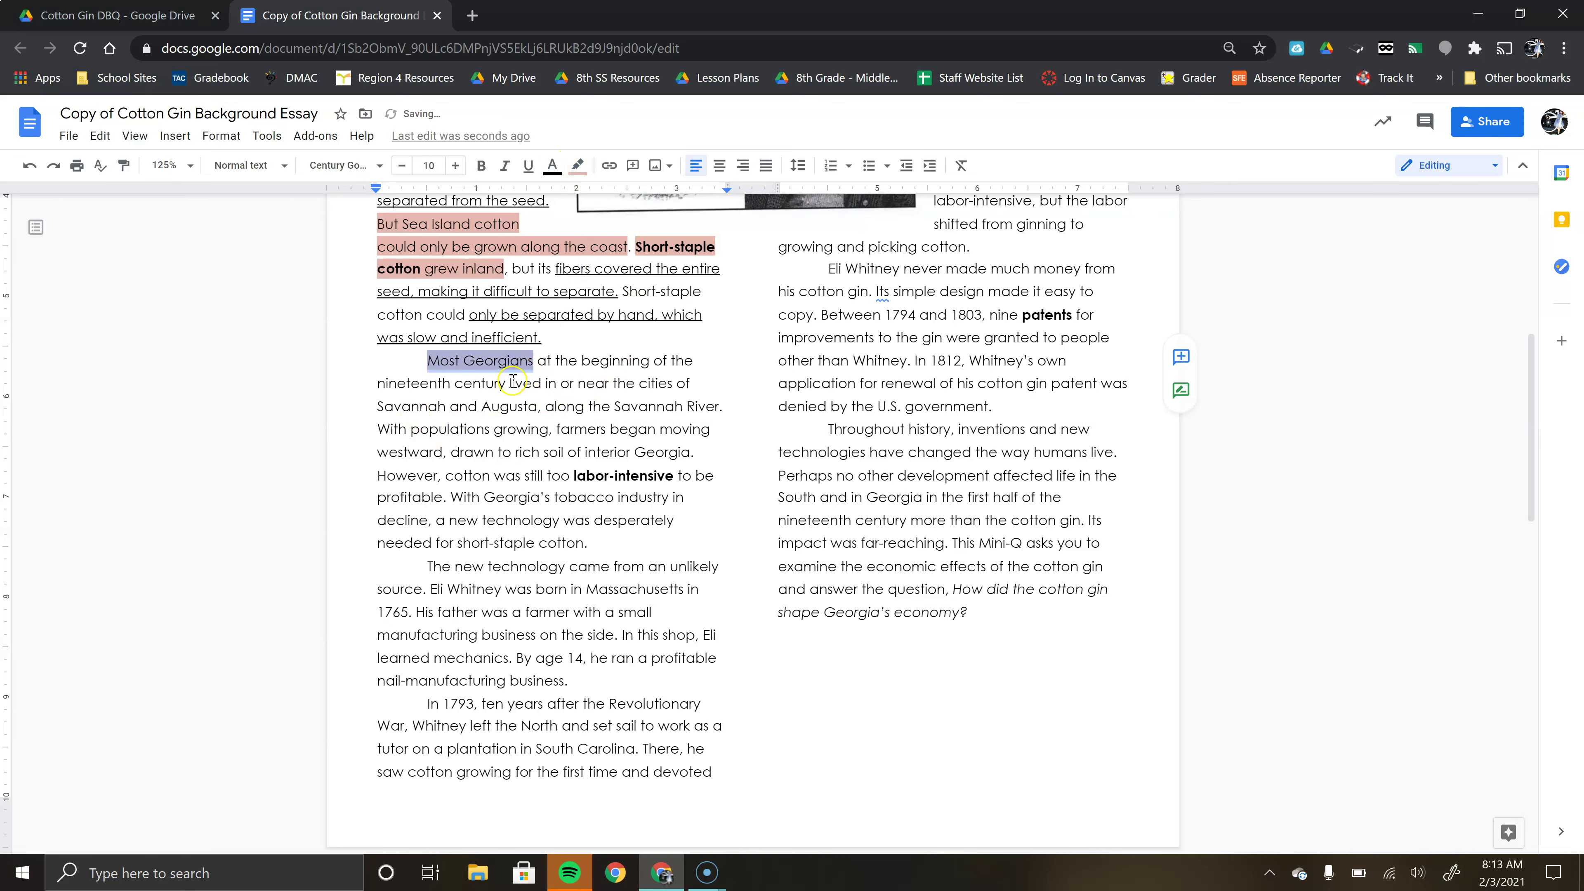
drag(509, 382, 550, 401)
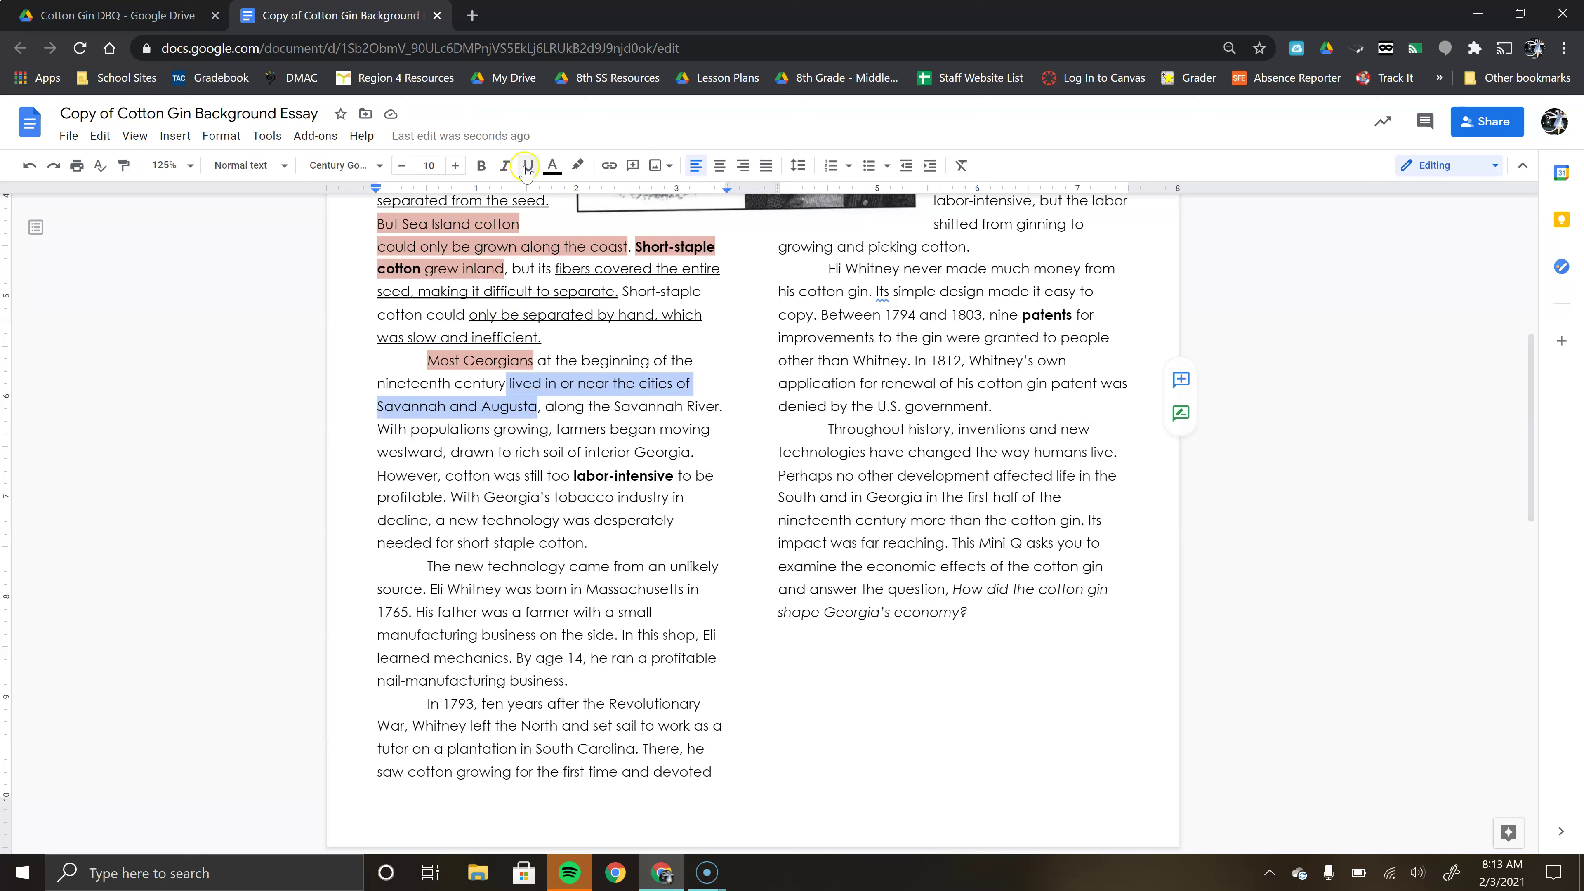
click(574, 167)
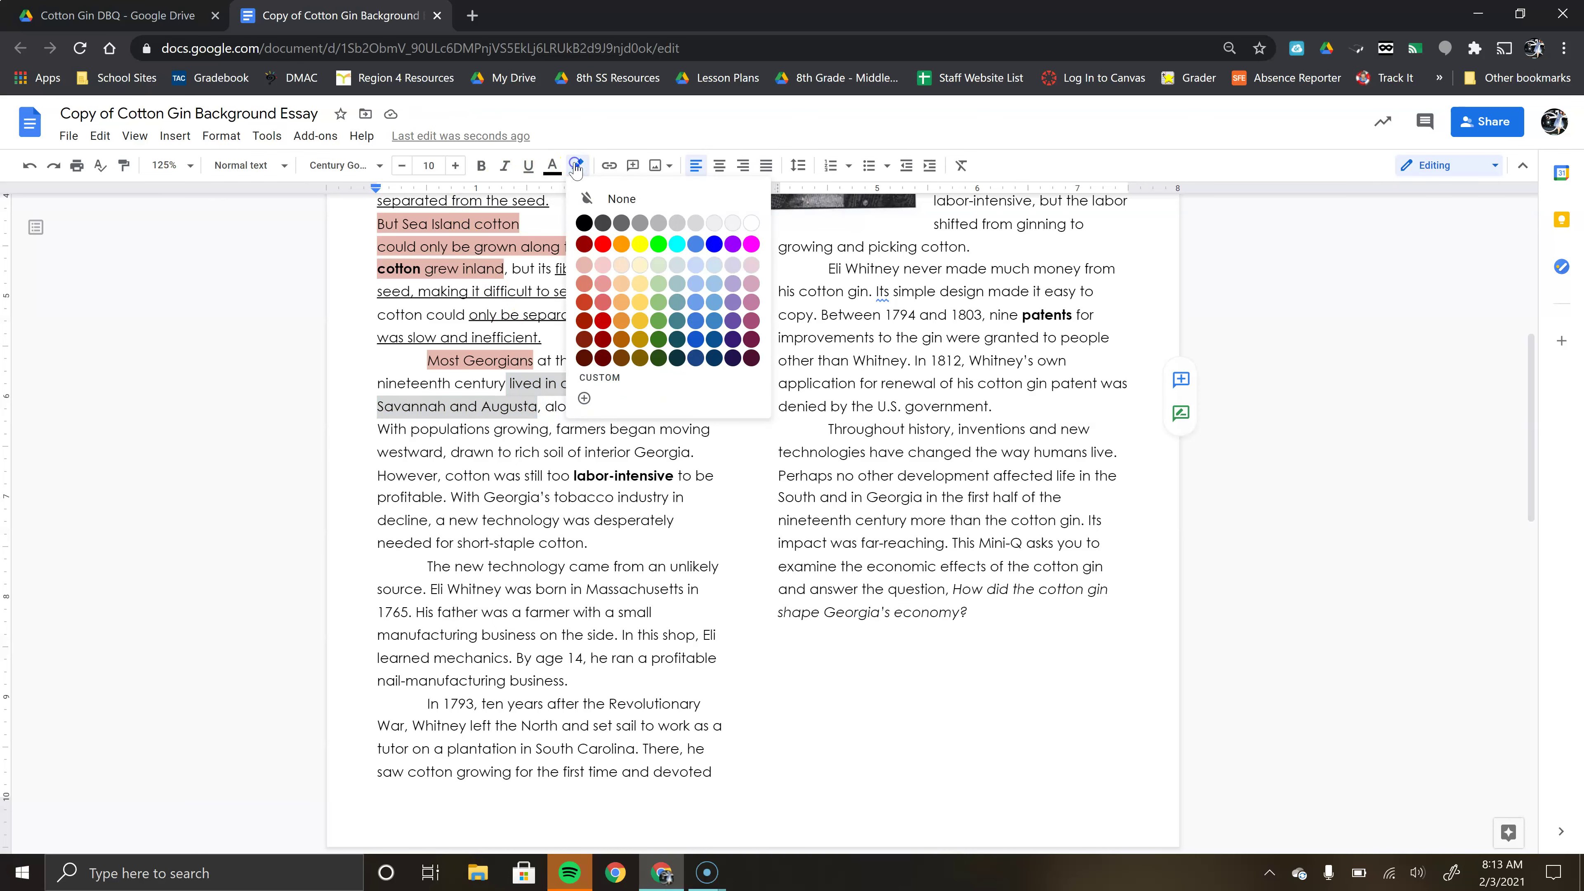
click(583, 261)
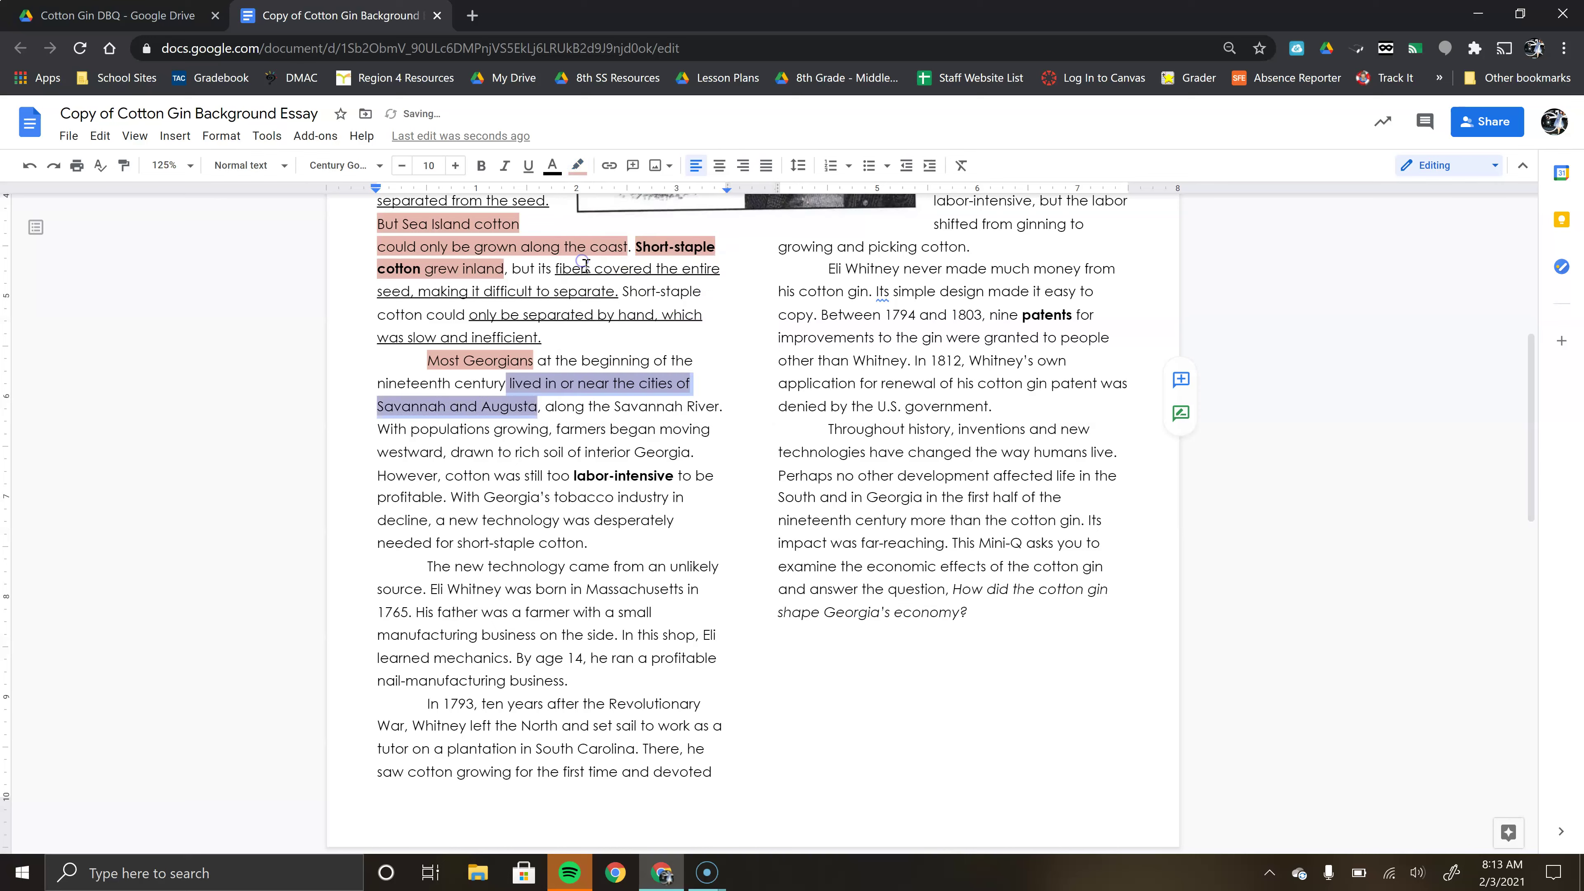
click(584, 398)
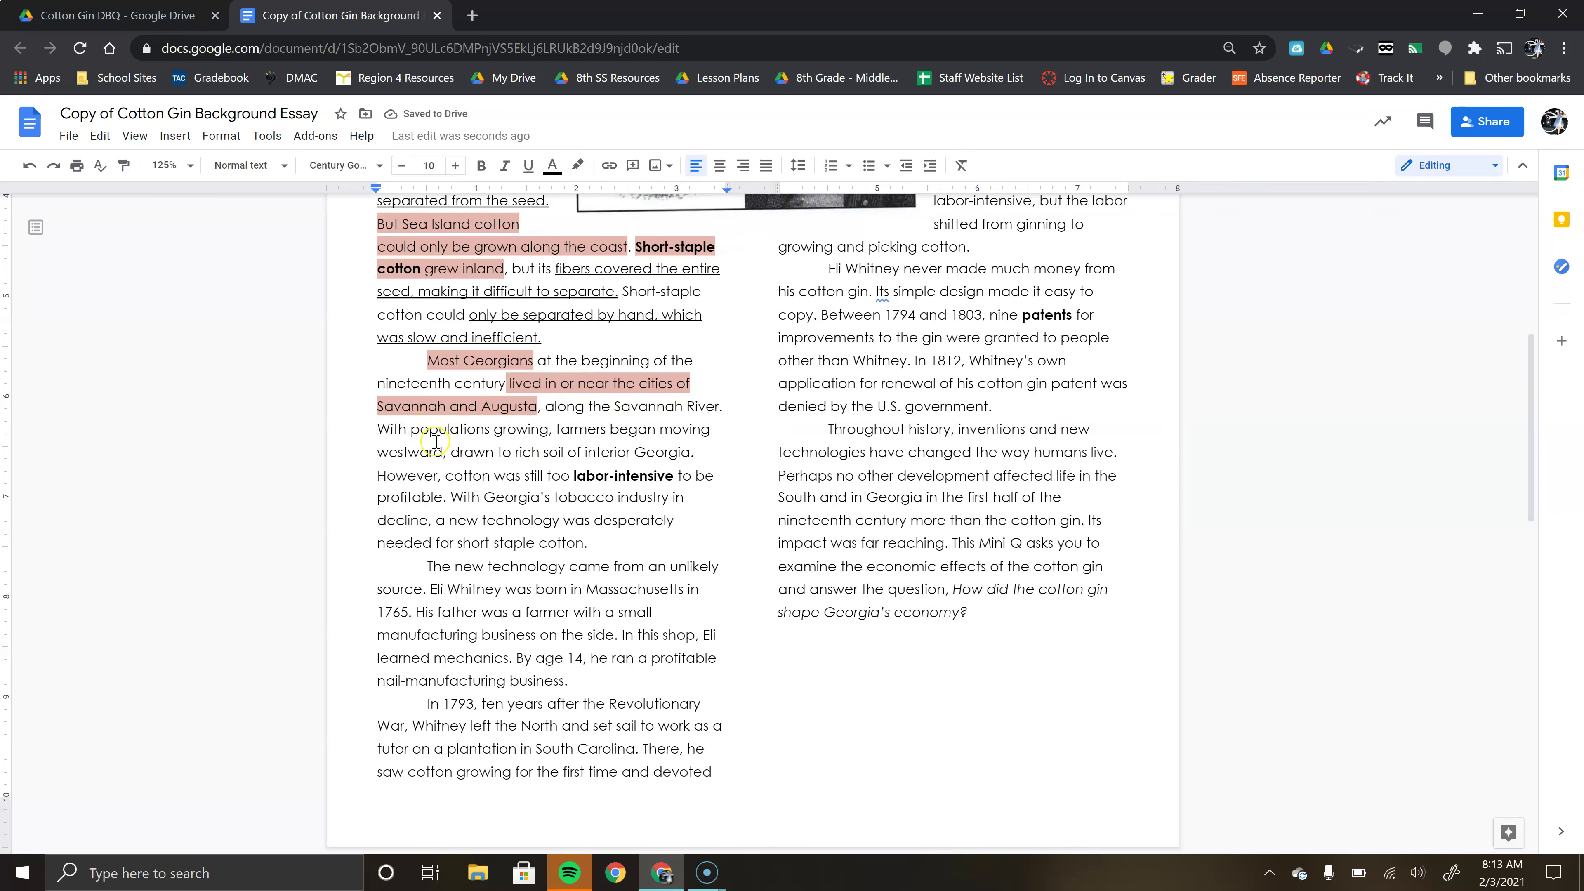
Highlight "With populations growing, farmers began moving westward," in the third paragraph in the same light red.
drag(381, 429, 445, 449)
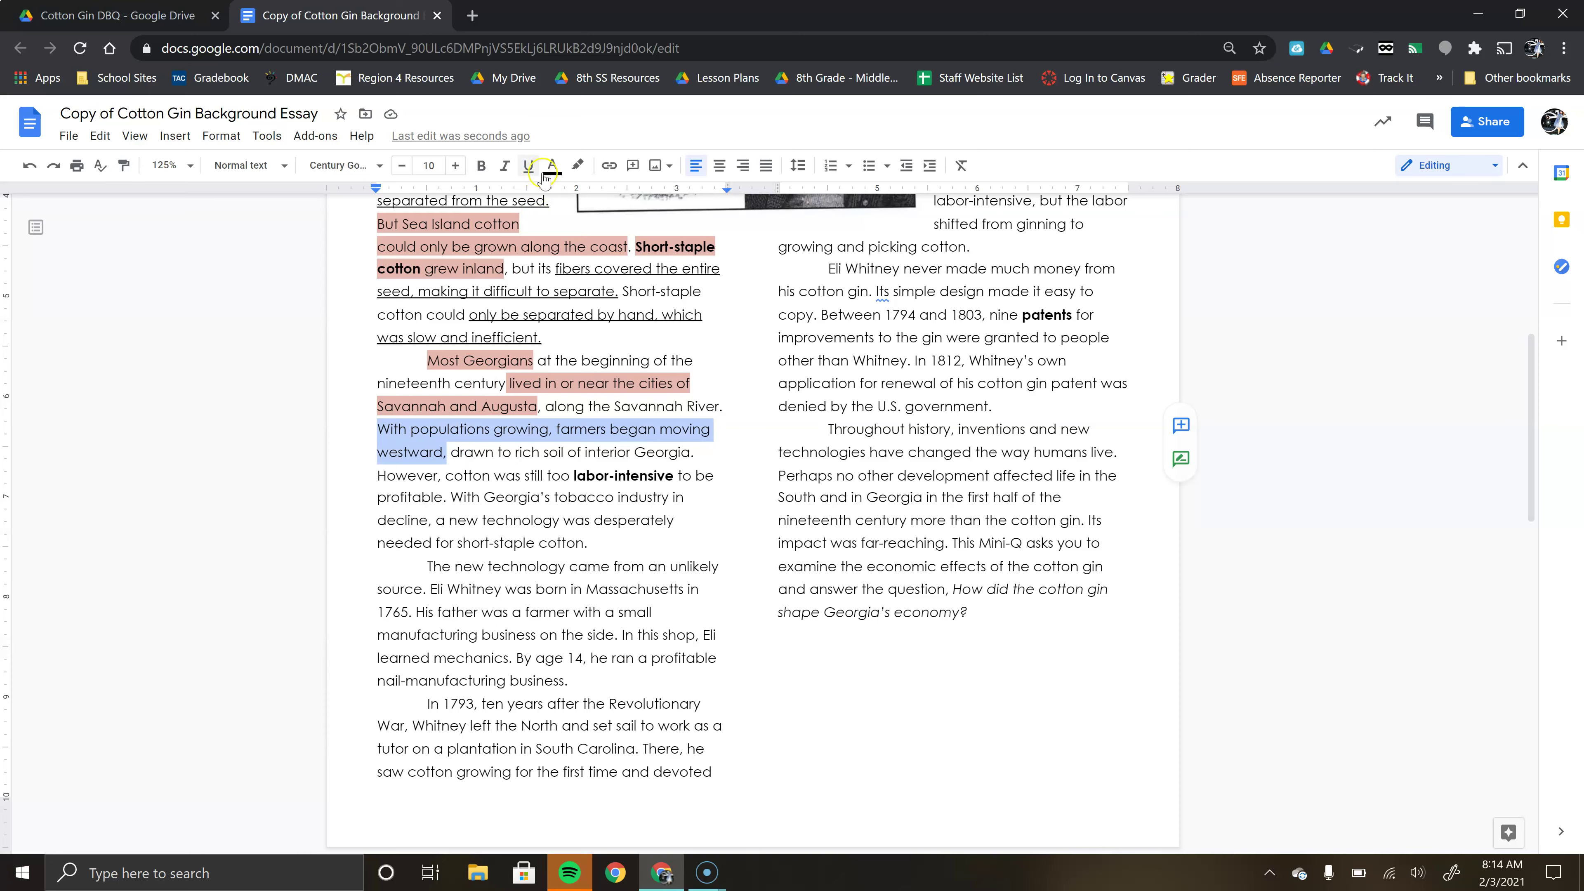
click(577, 164)
click(585, 265)
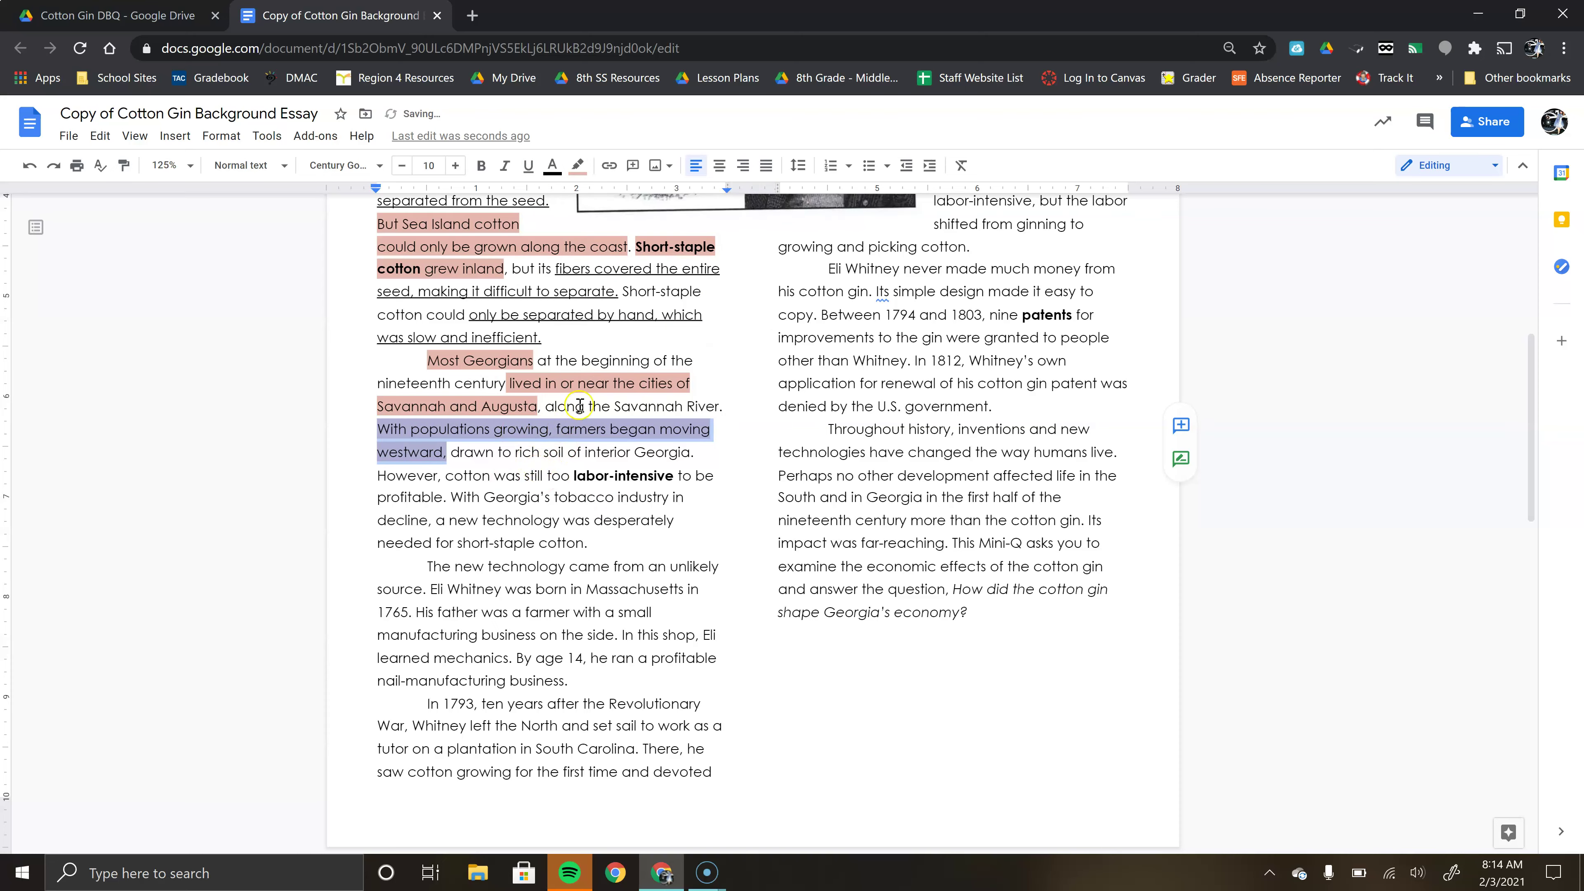
scroll(389, 239, up, 4)
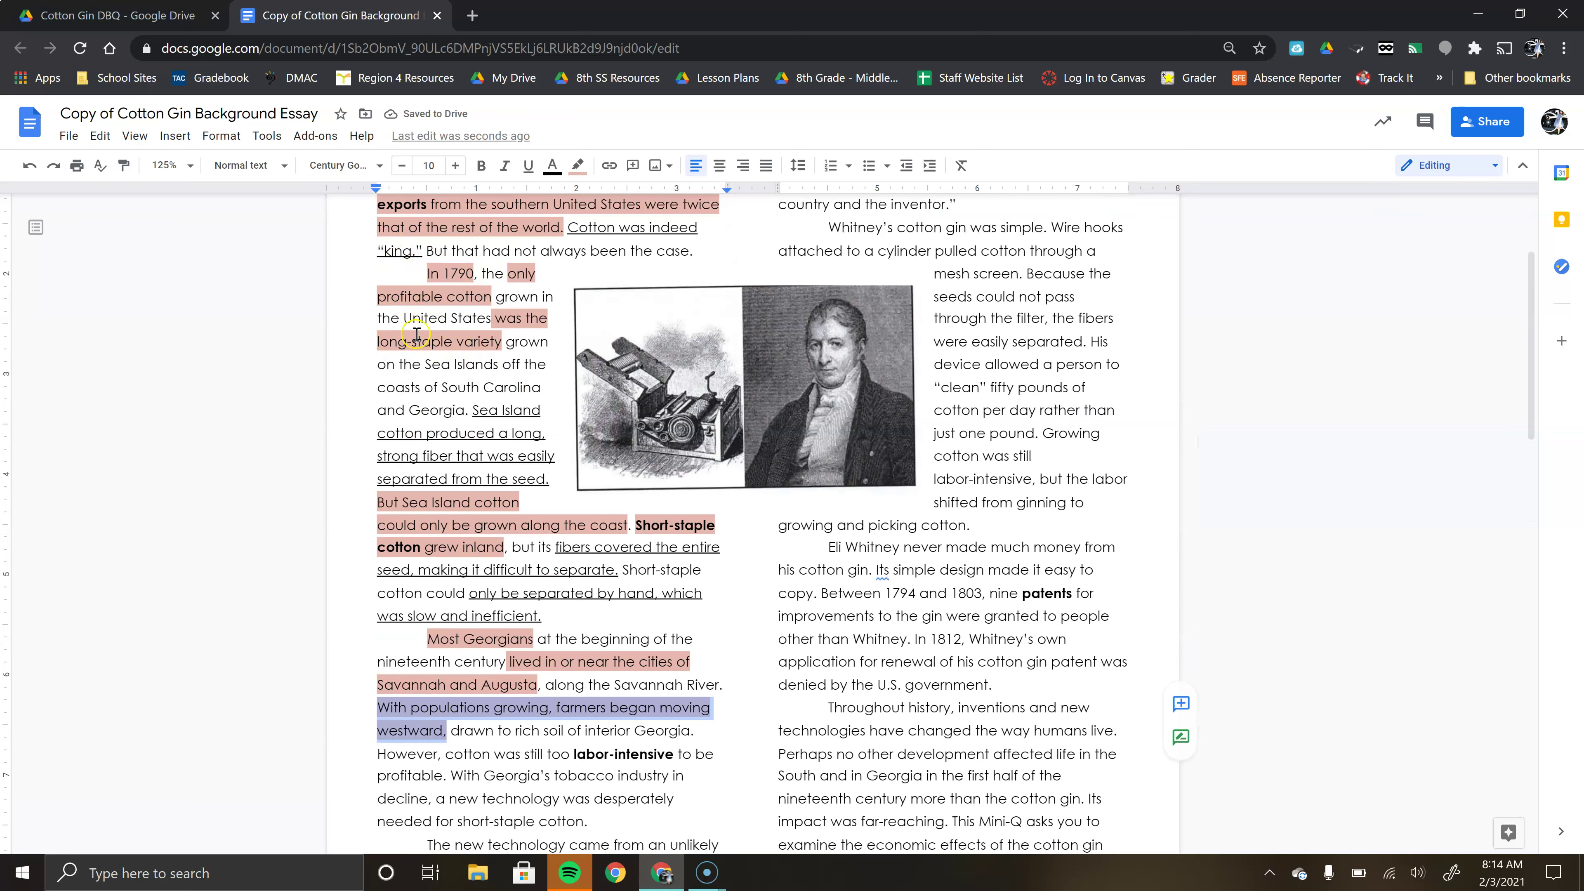
scroll(427, 348, down, 5)
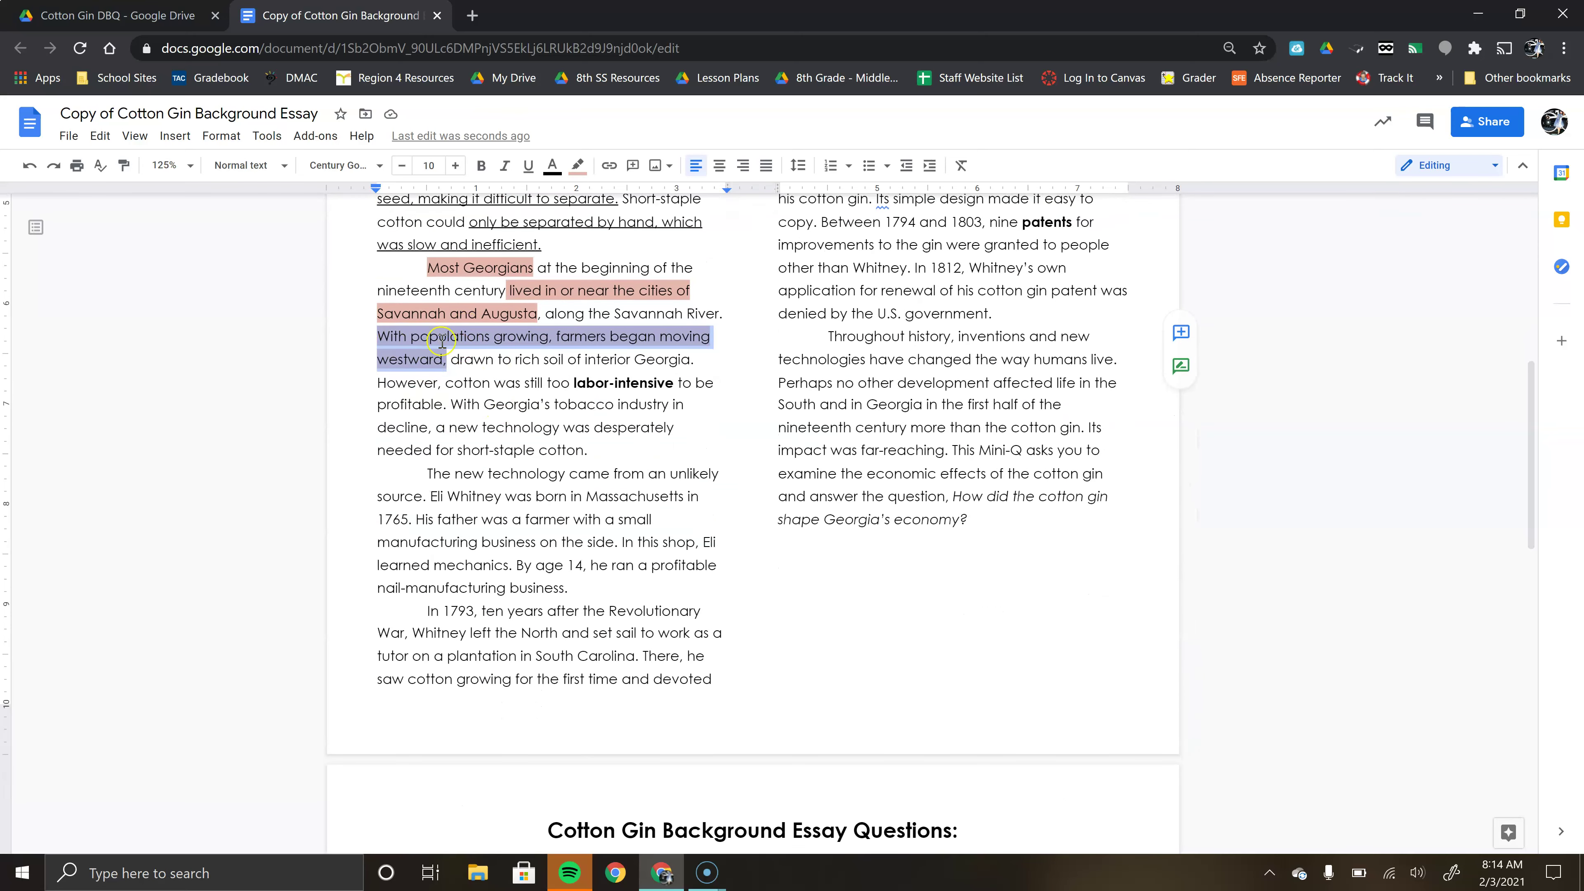
click(497, 368)
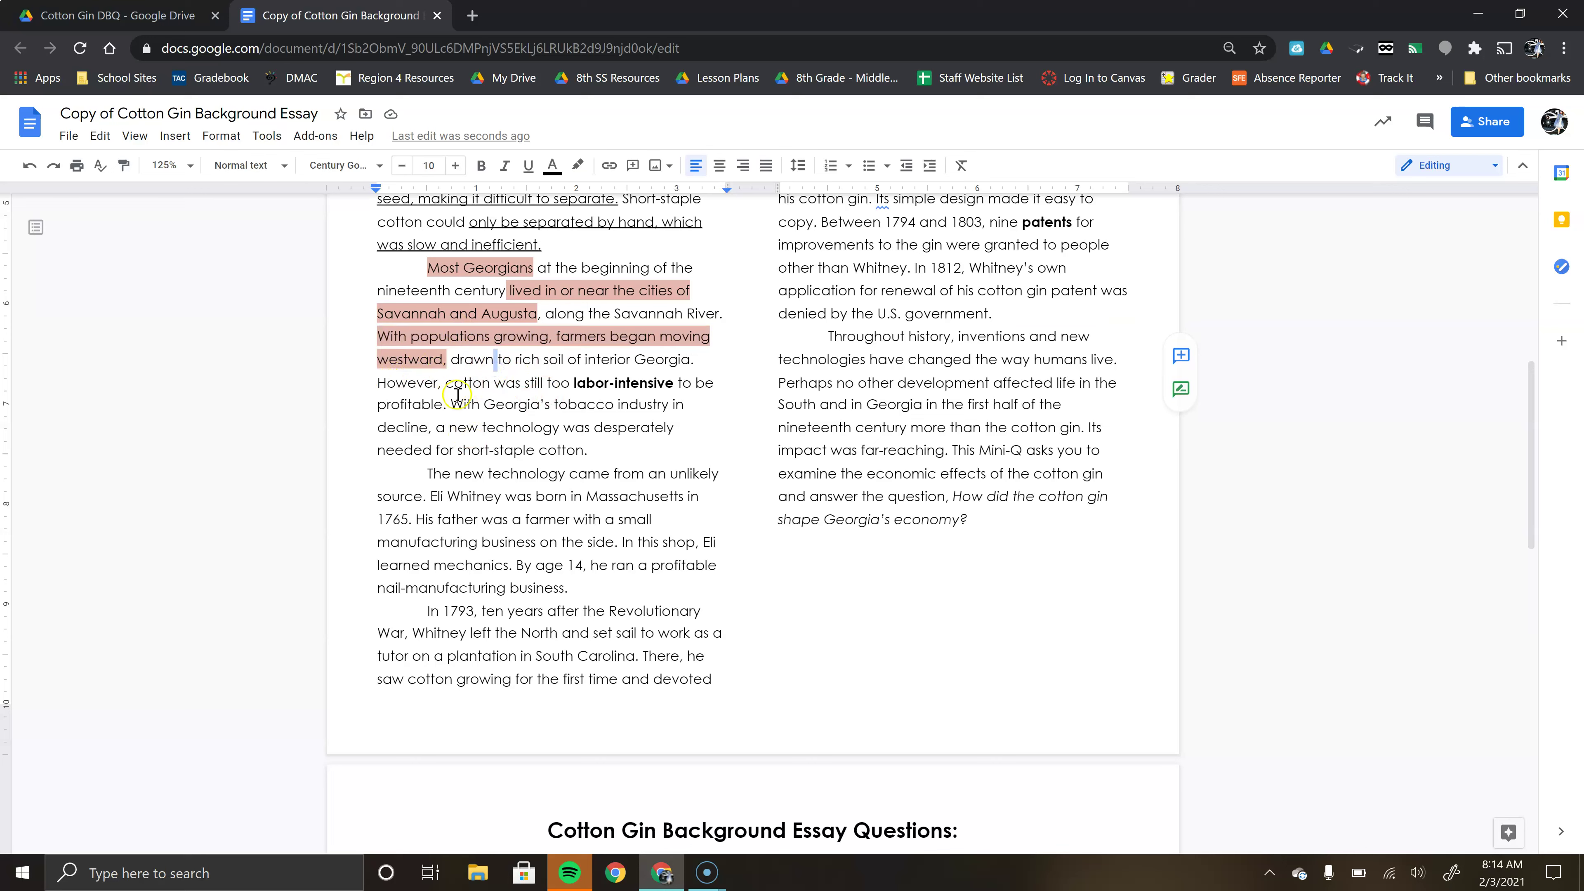
Highlight "cotton was still too labor-intensive to be profitable." in the same light red.
mouse_move(452, 383)
mouse_down()
mouse_move(654, 383)
mouse_move(414, 393)
mouse_move(439, 404)
mouse_up()
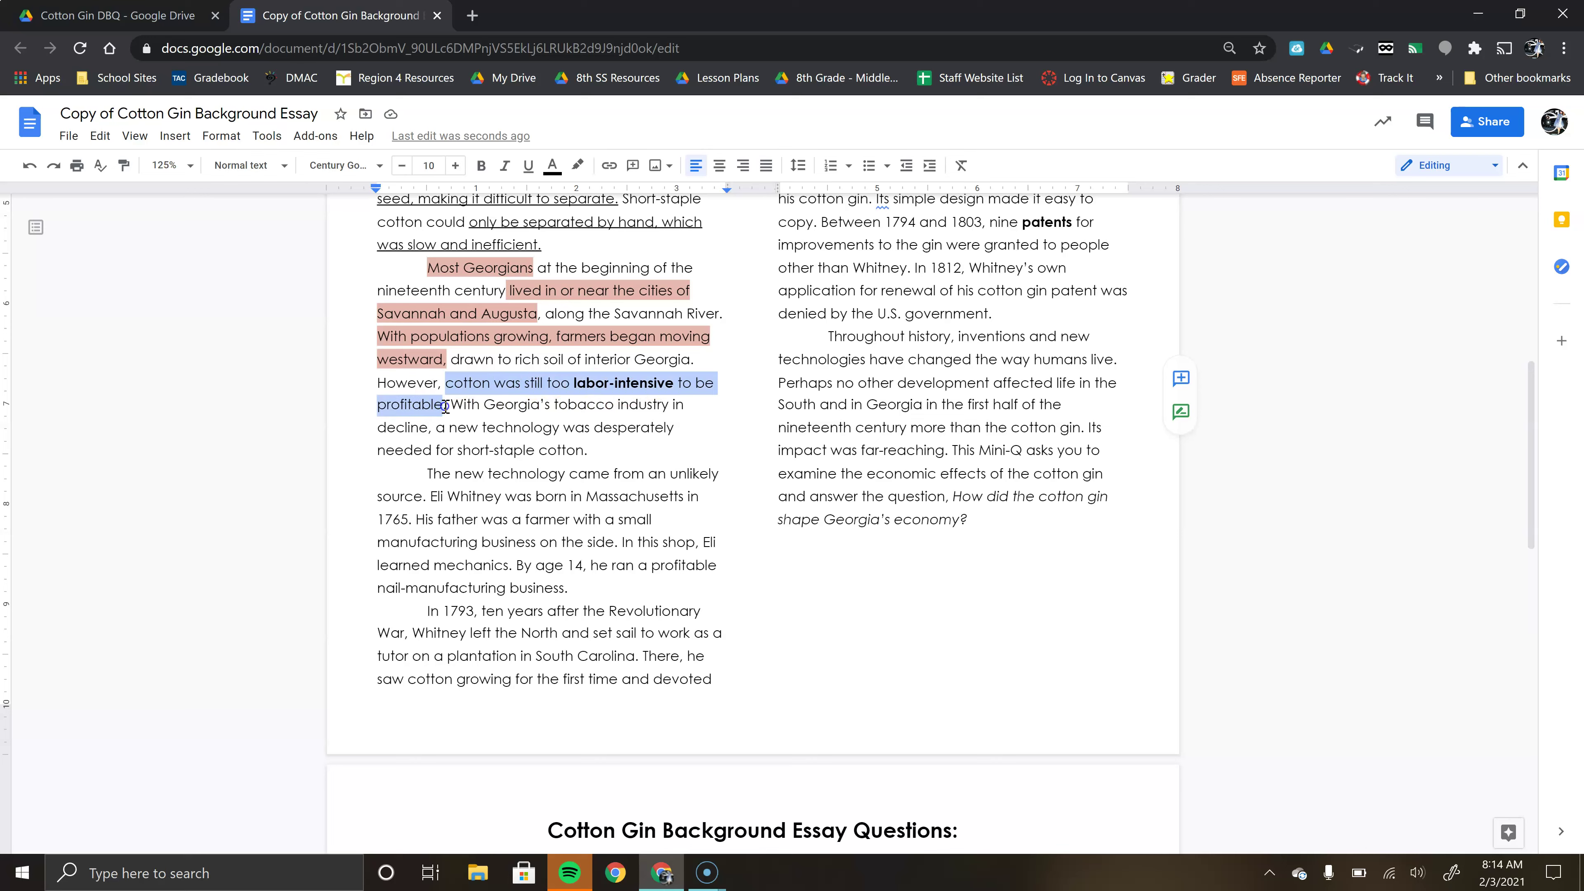
click(577, 166)
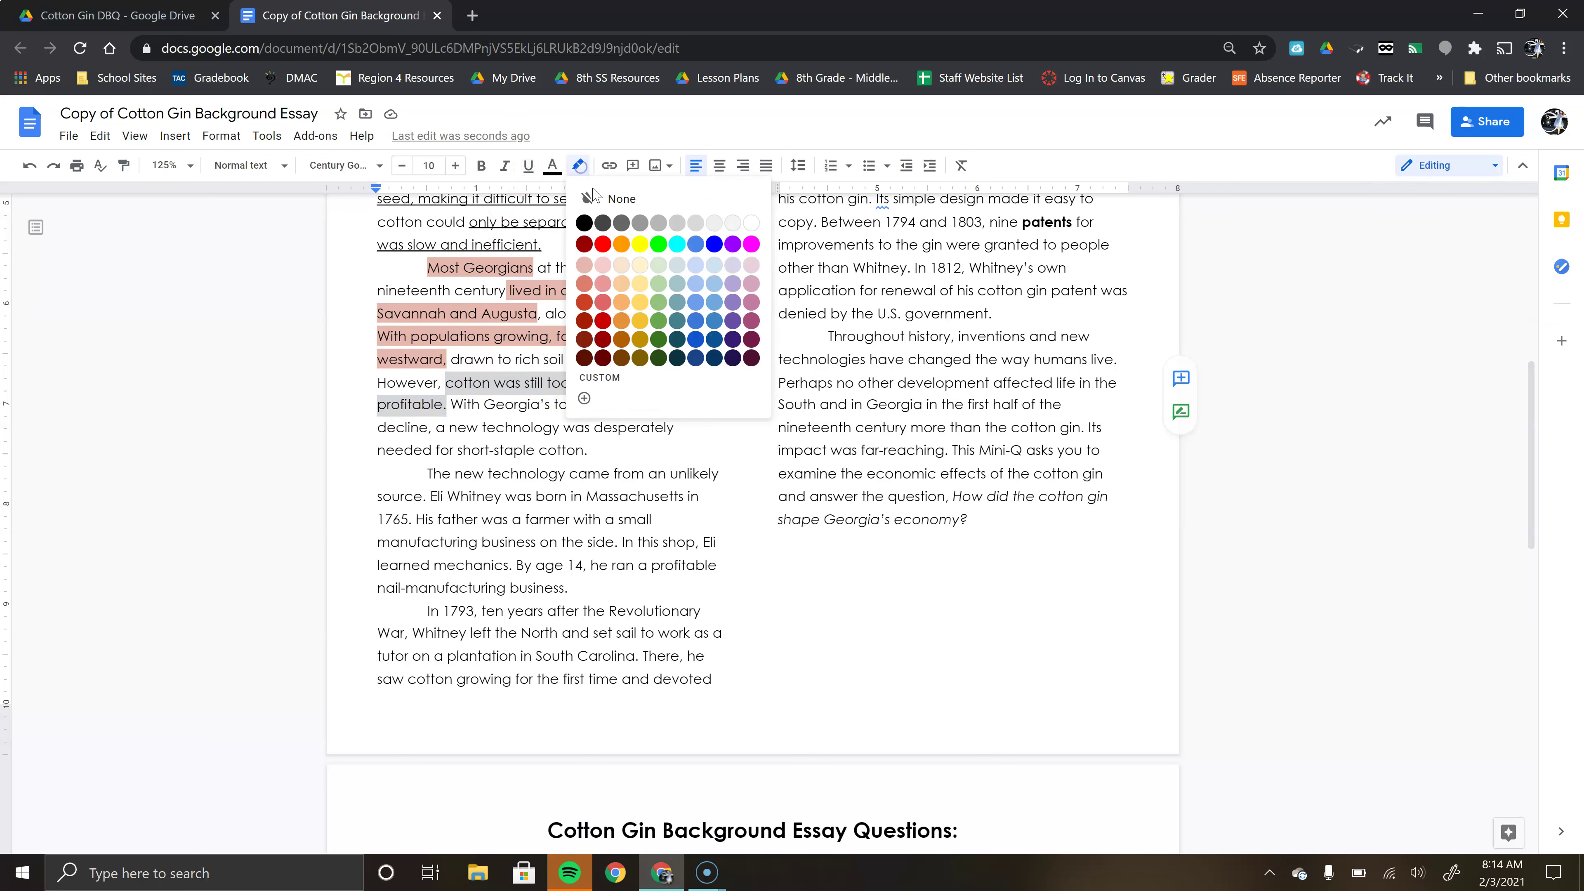
click(584, 266)
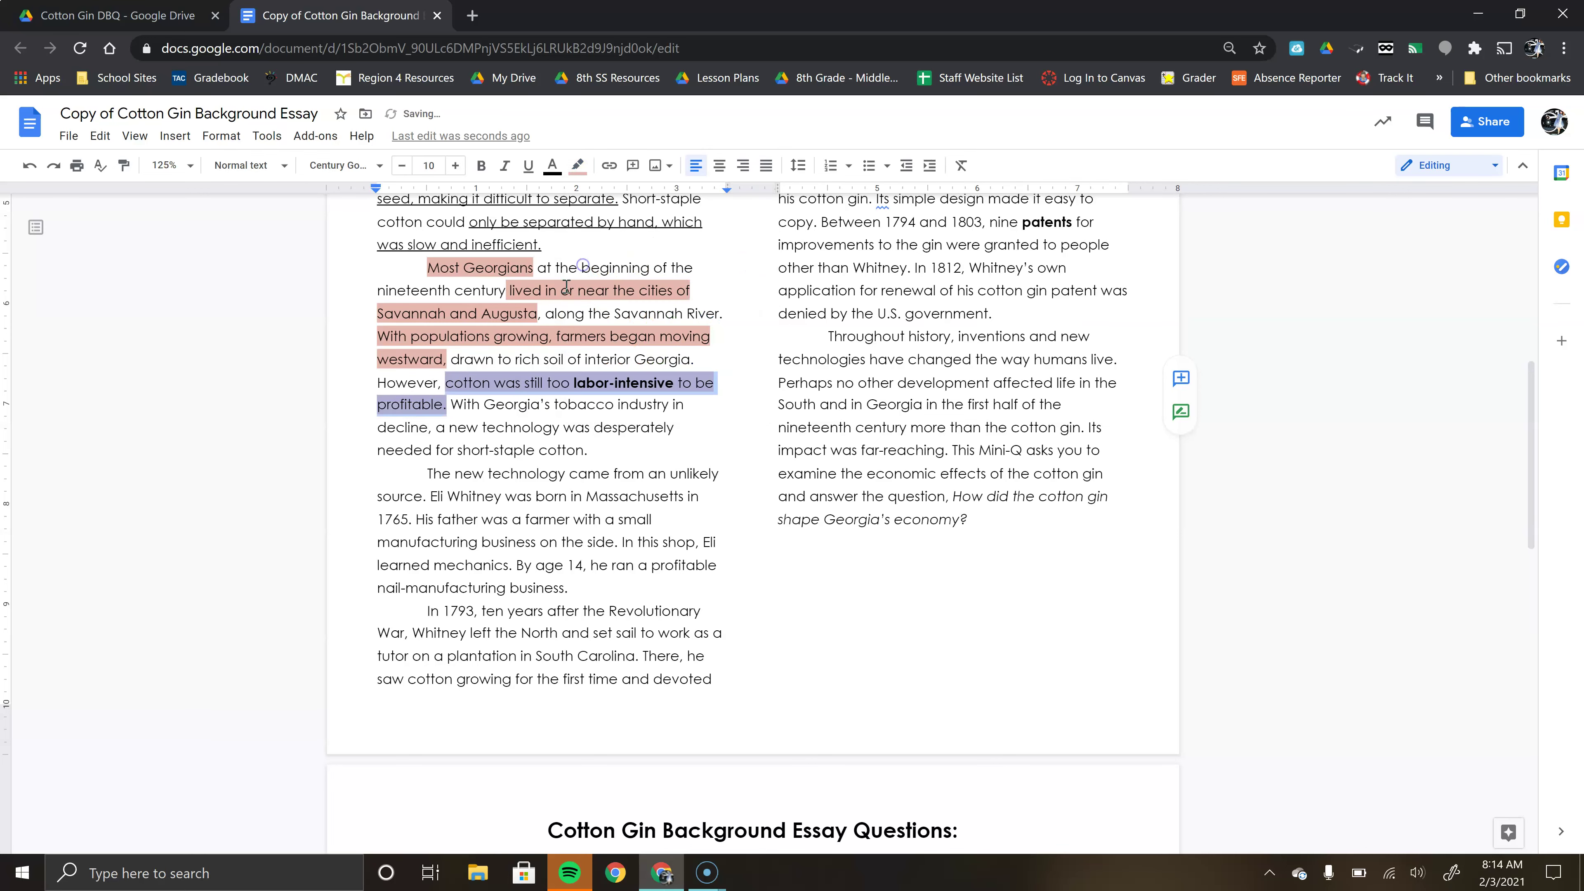
click(469, 383)
Underline "new technology was desperately needed for short-staple cotton." at the end of the third paragraph.
scroll(516, 275, up, 1)
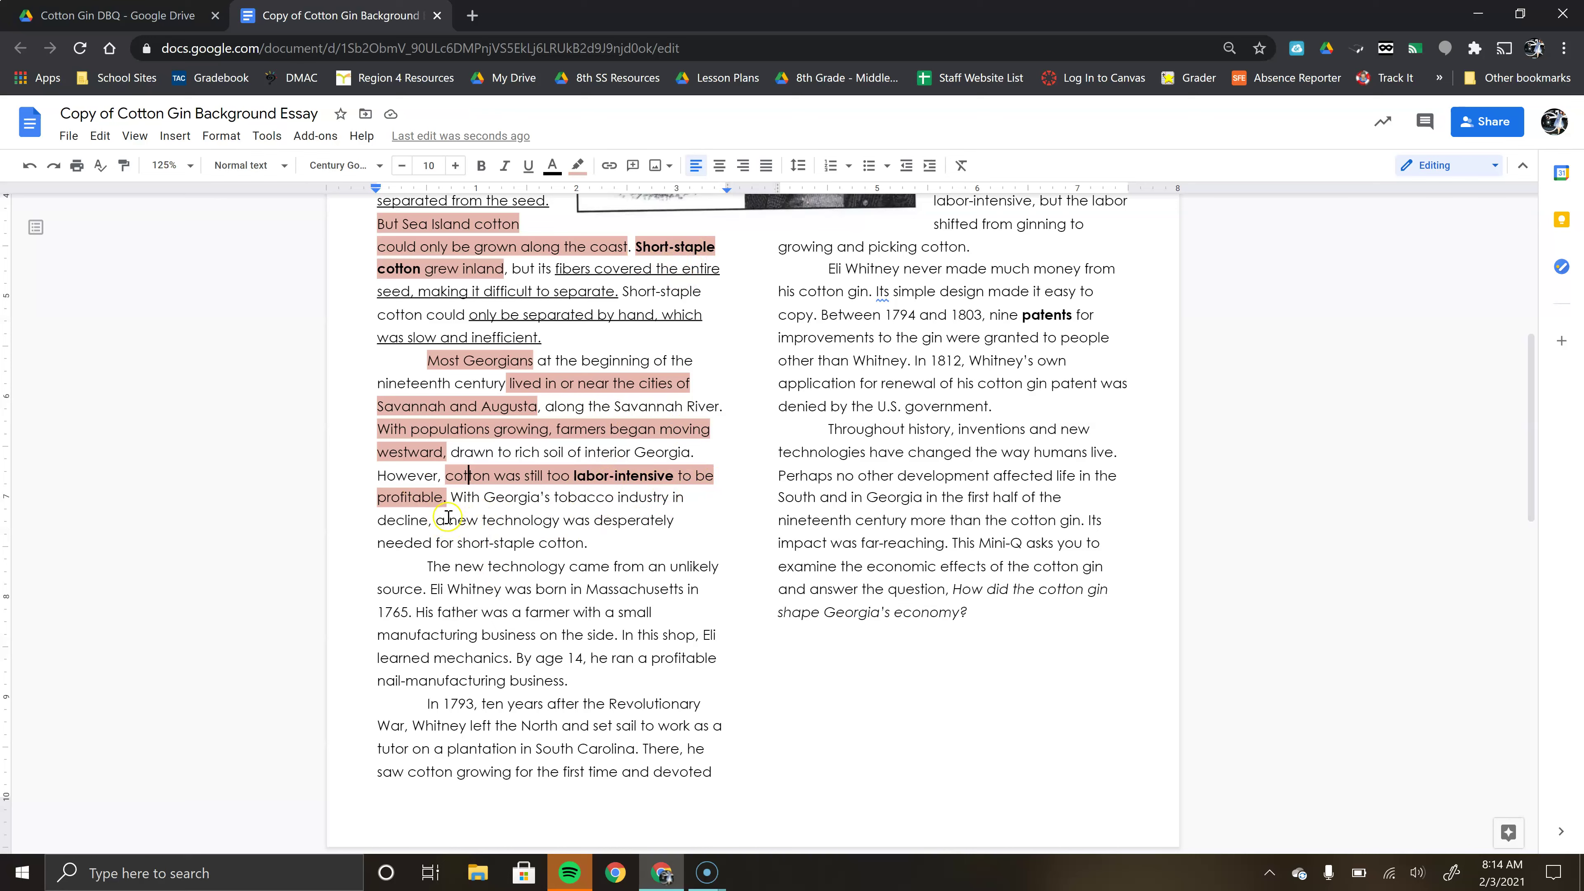
drag(448, 519, 575, 537)
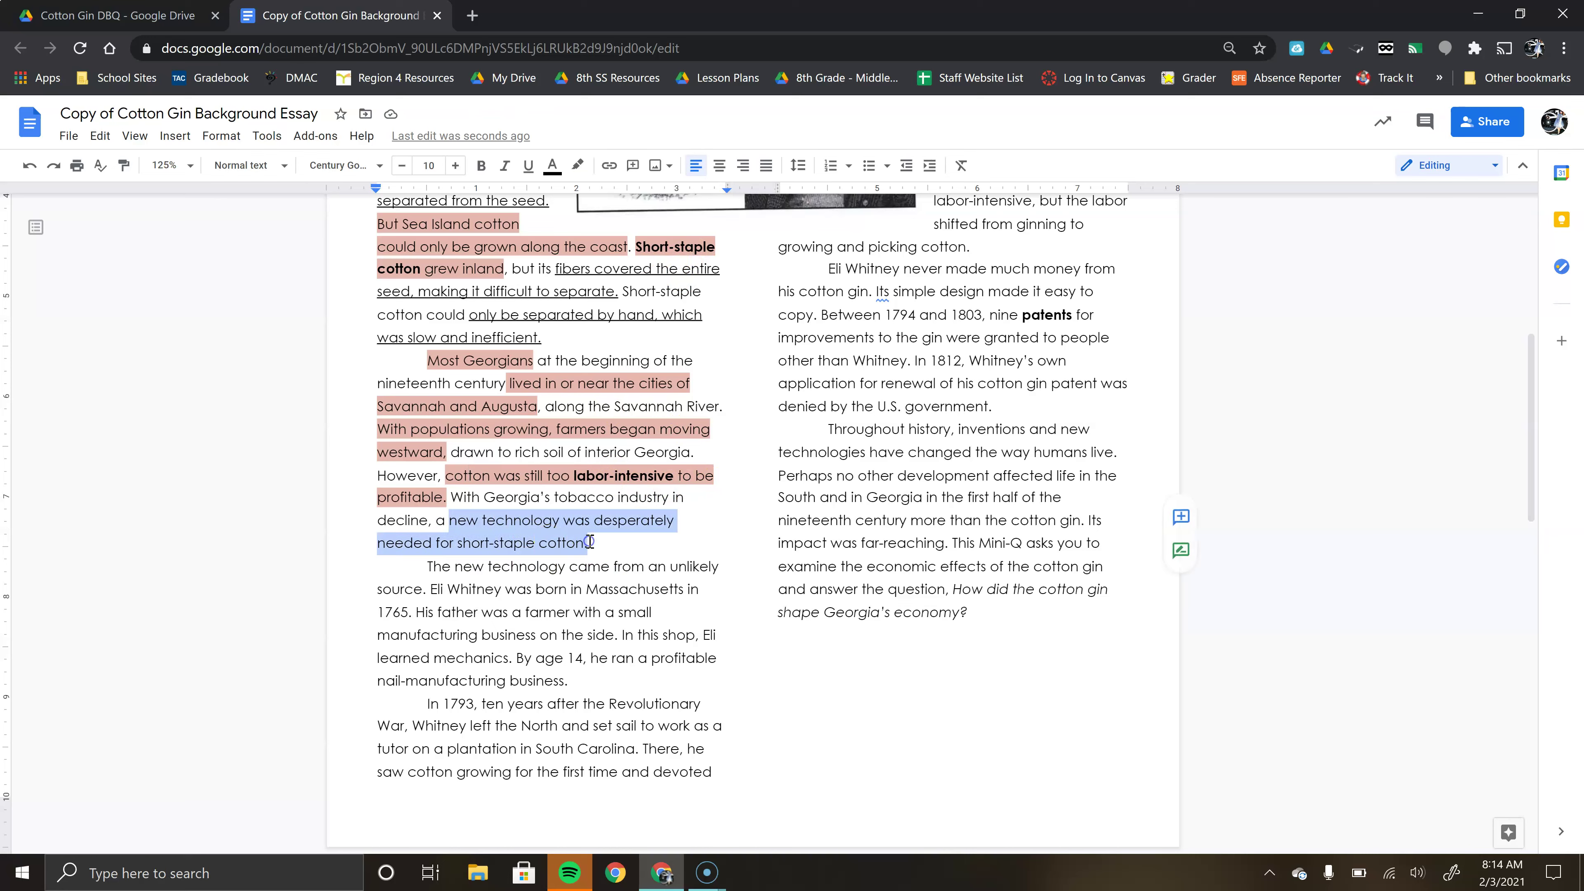
click(528, 164)
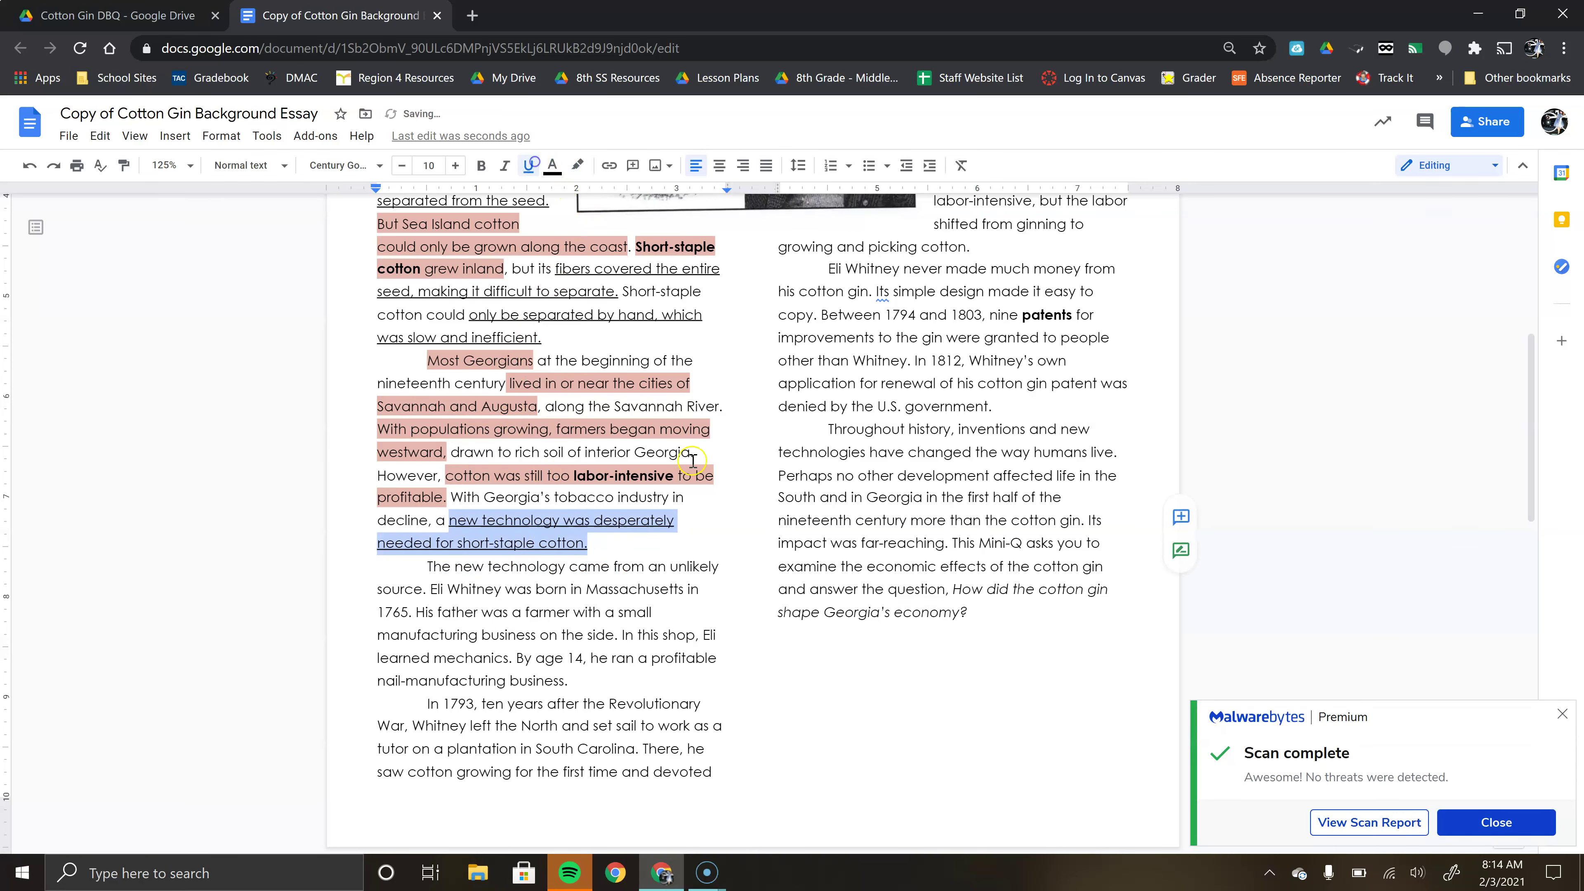
click(594, 524)
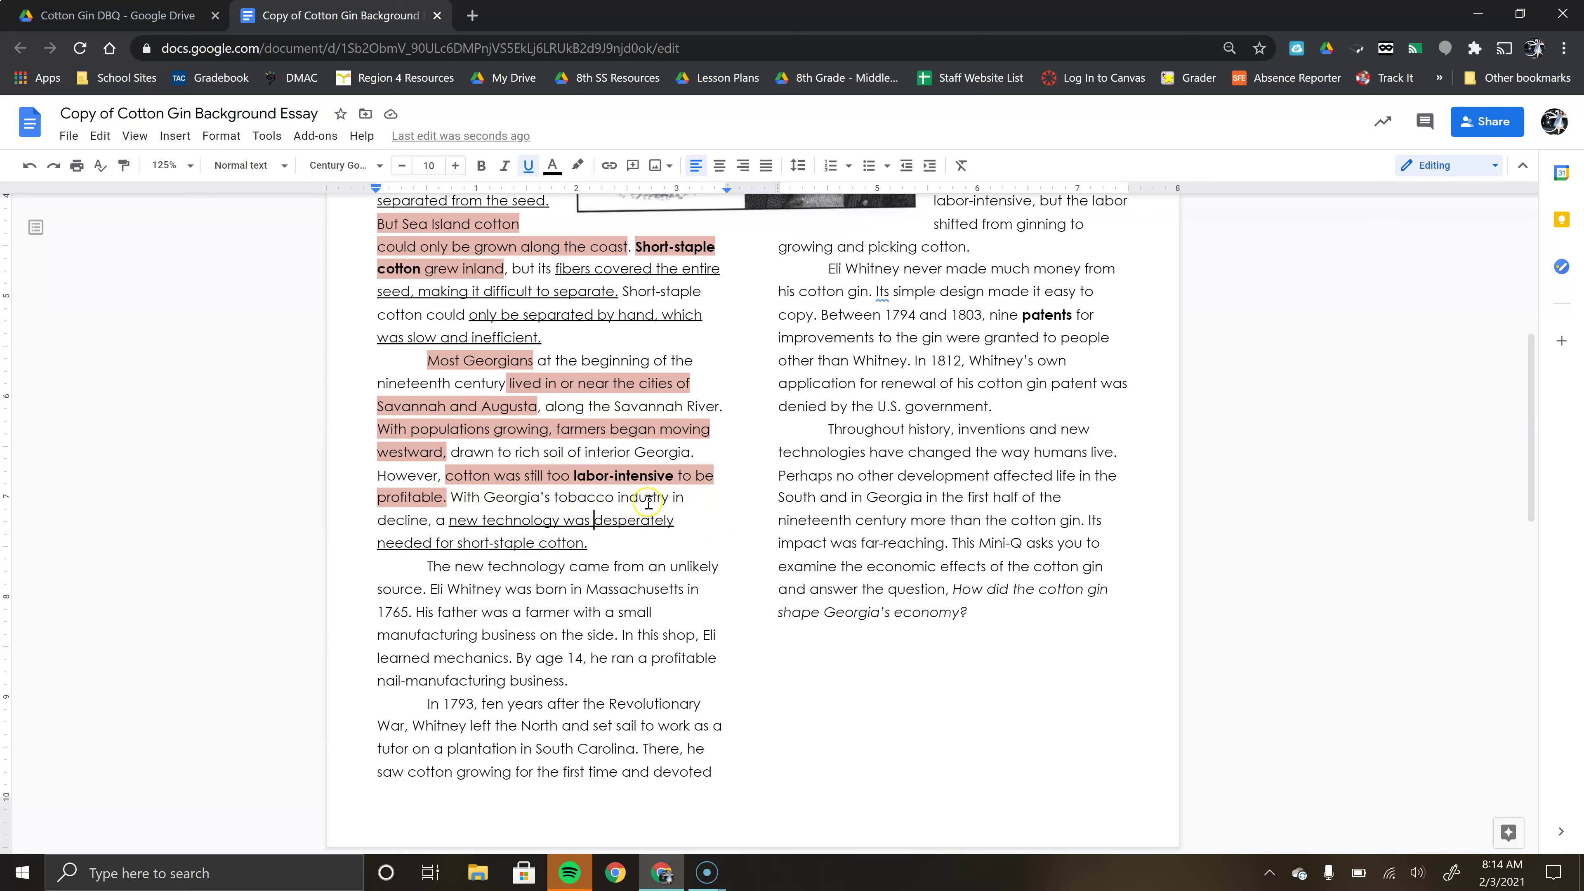
Highlight the name "Eli Whitney" in the fourth paragraph in the same light red.
scroll(624, 499, down, 3)
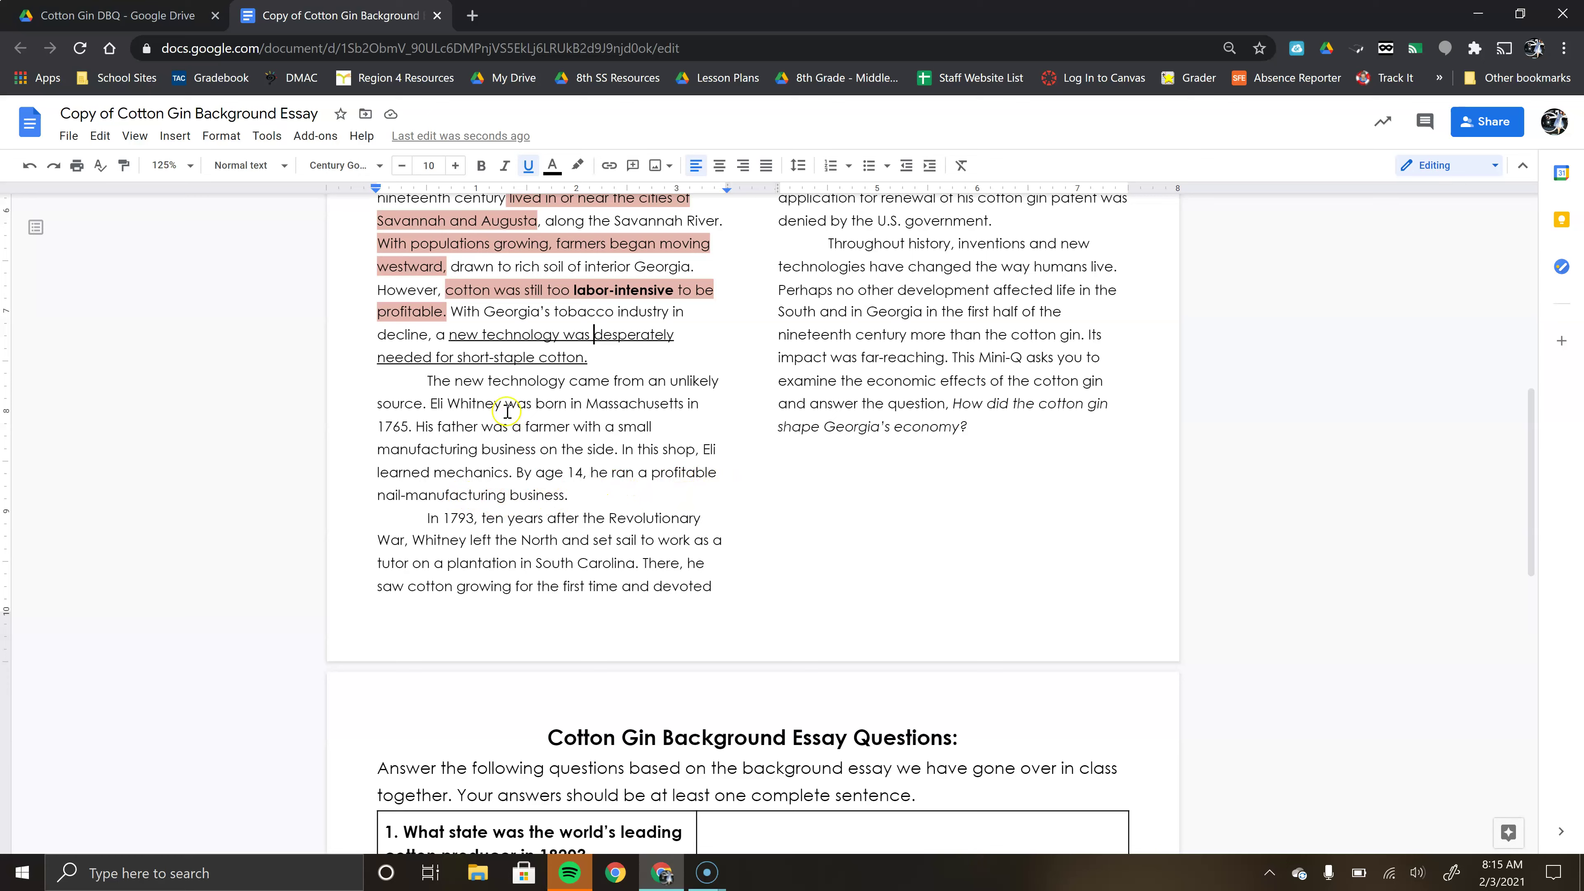
drag(503, 404, 428, 407)
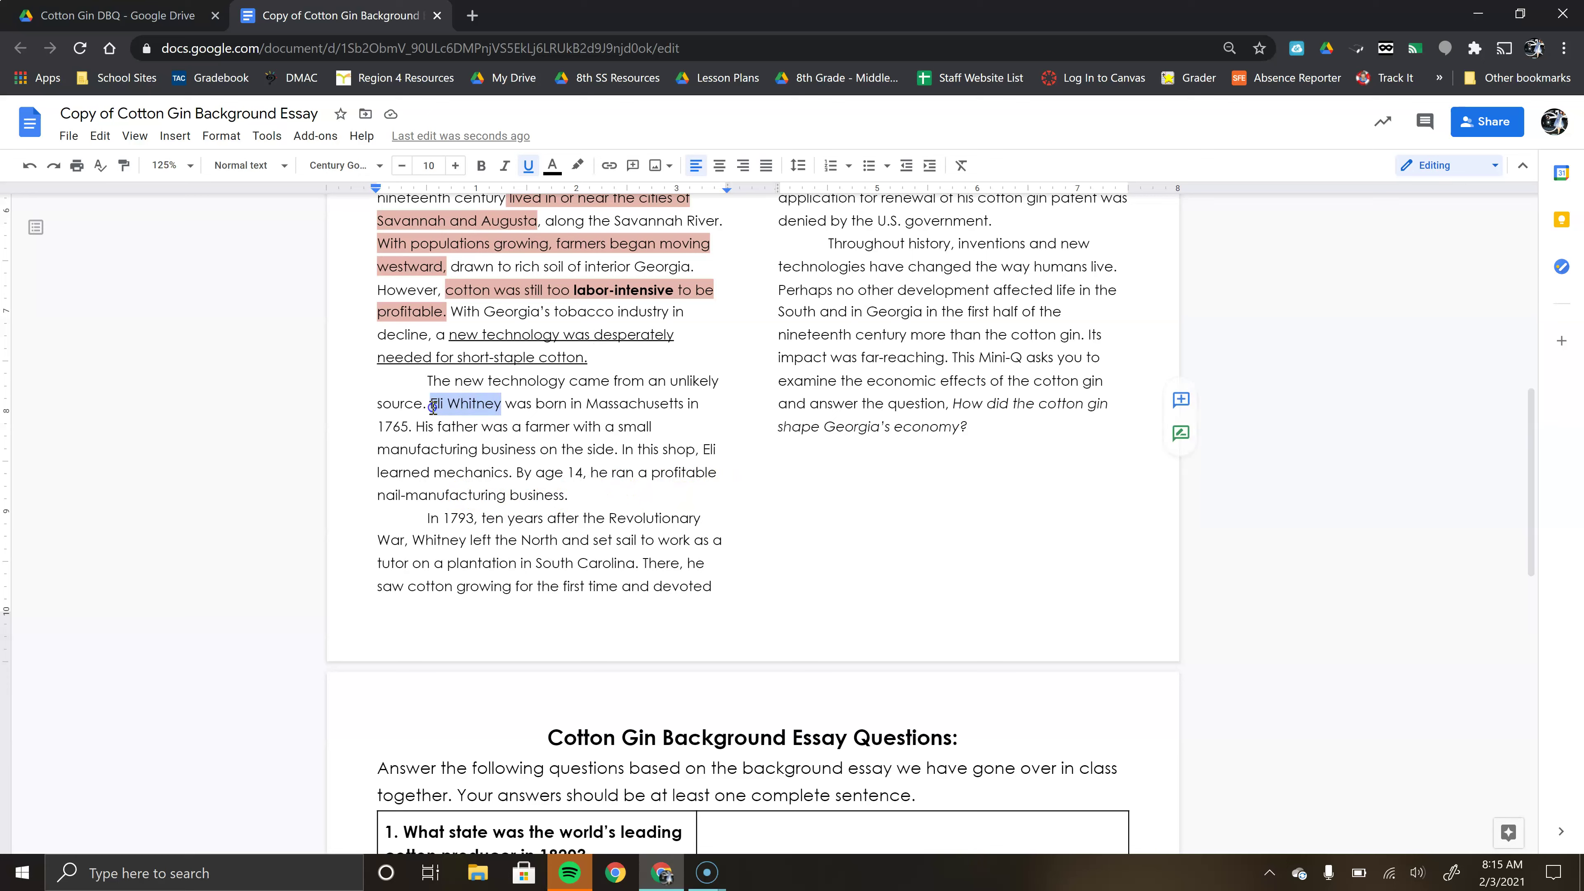
click(582, 160)
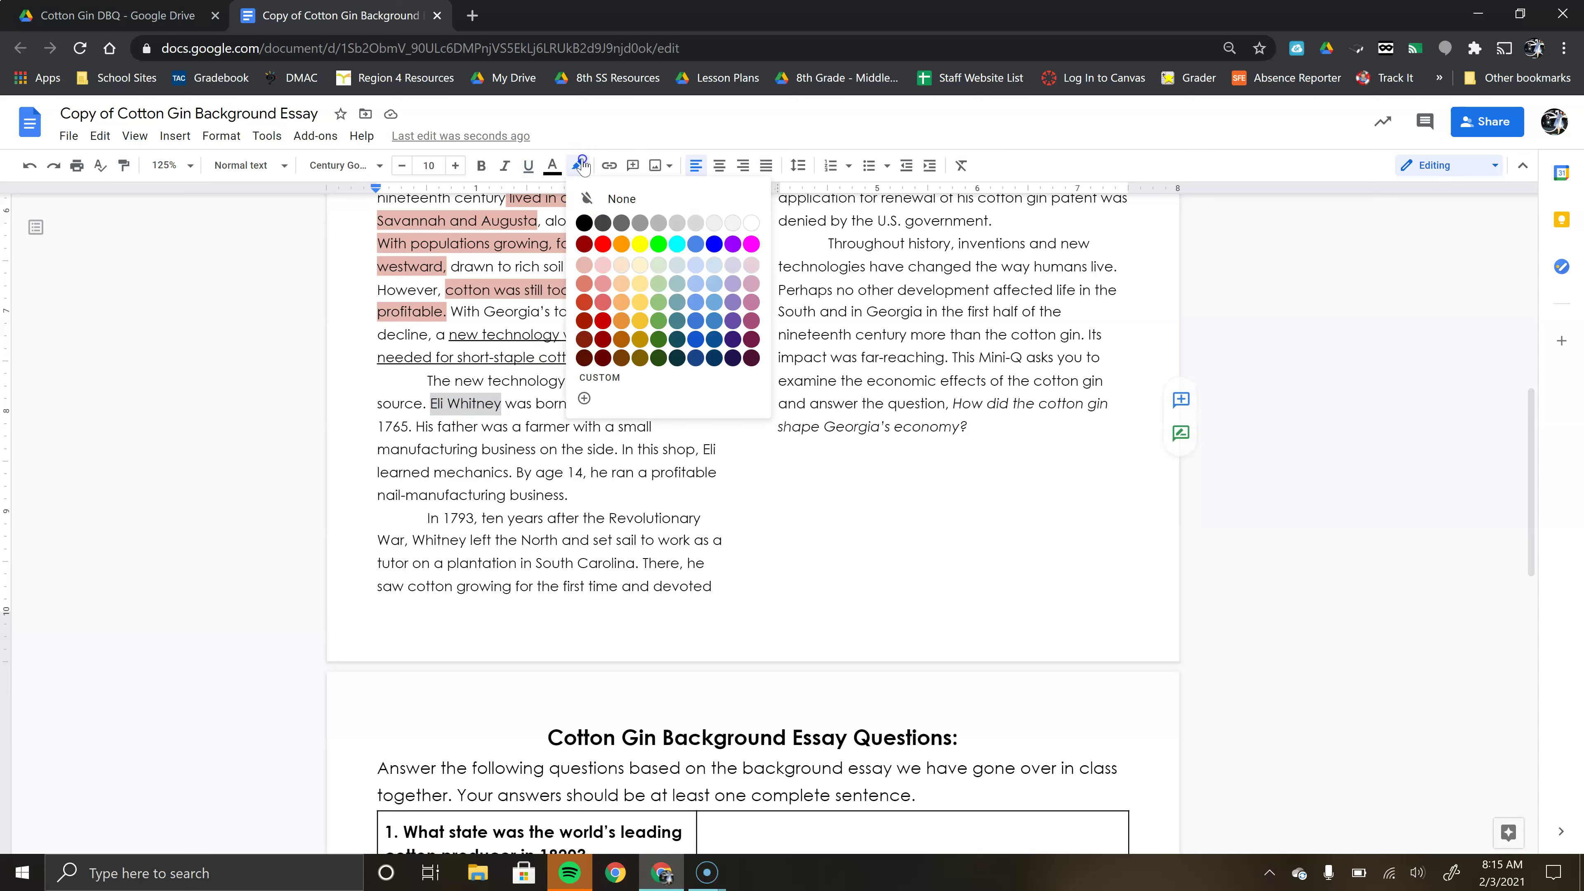
click(582, 267)
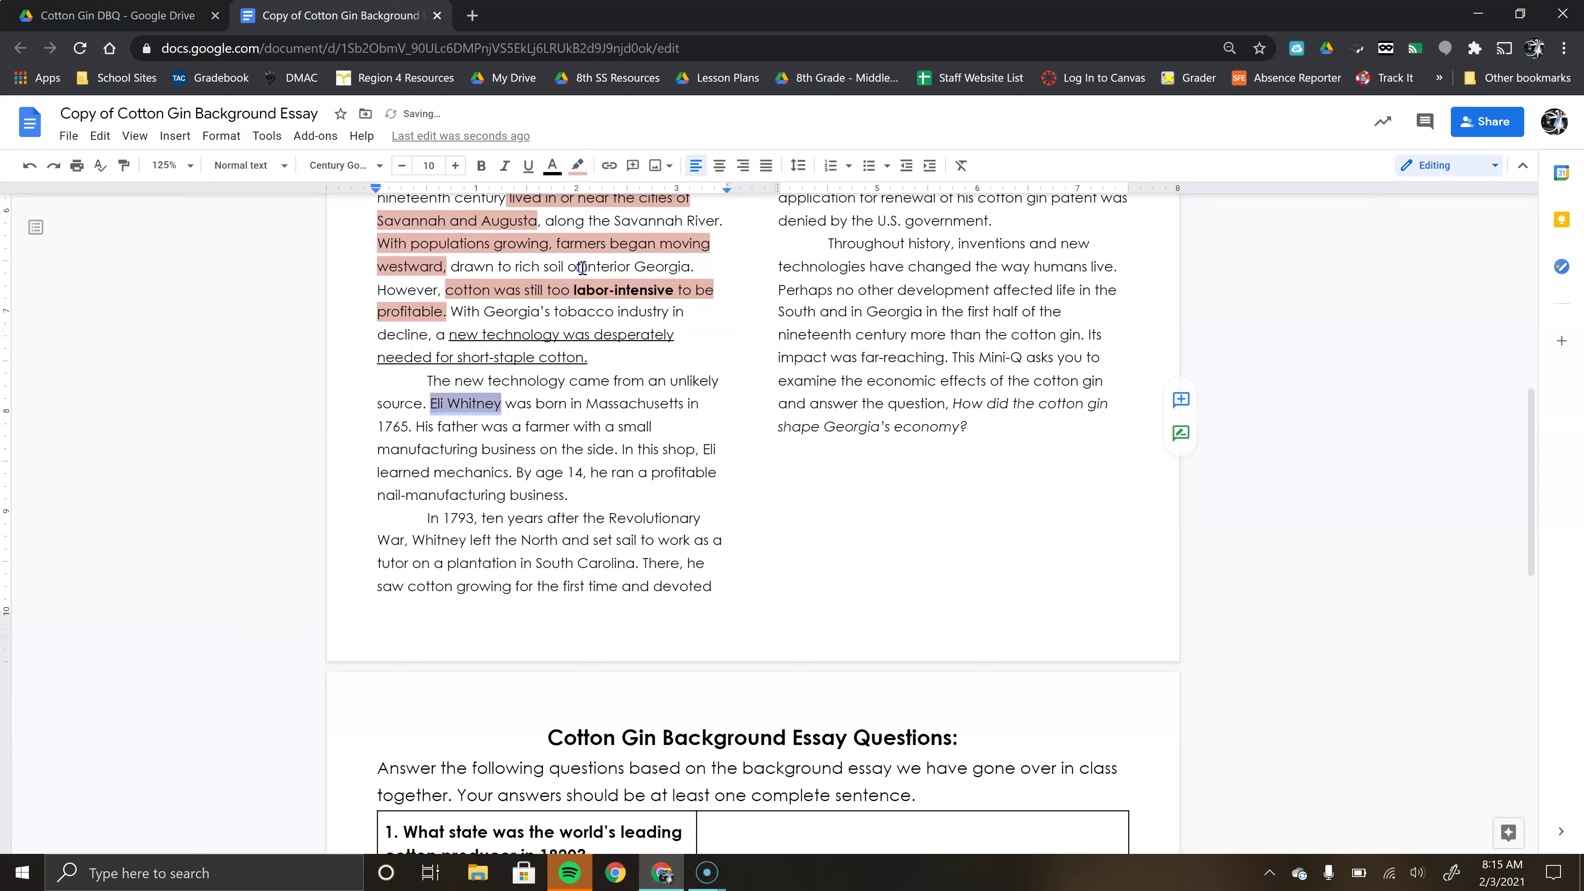
click(470, 403)
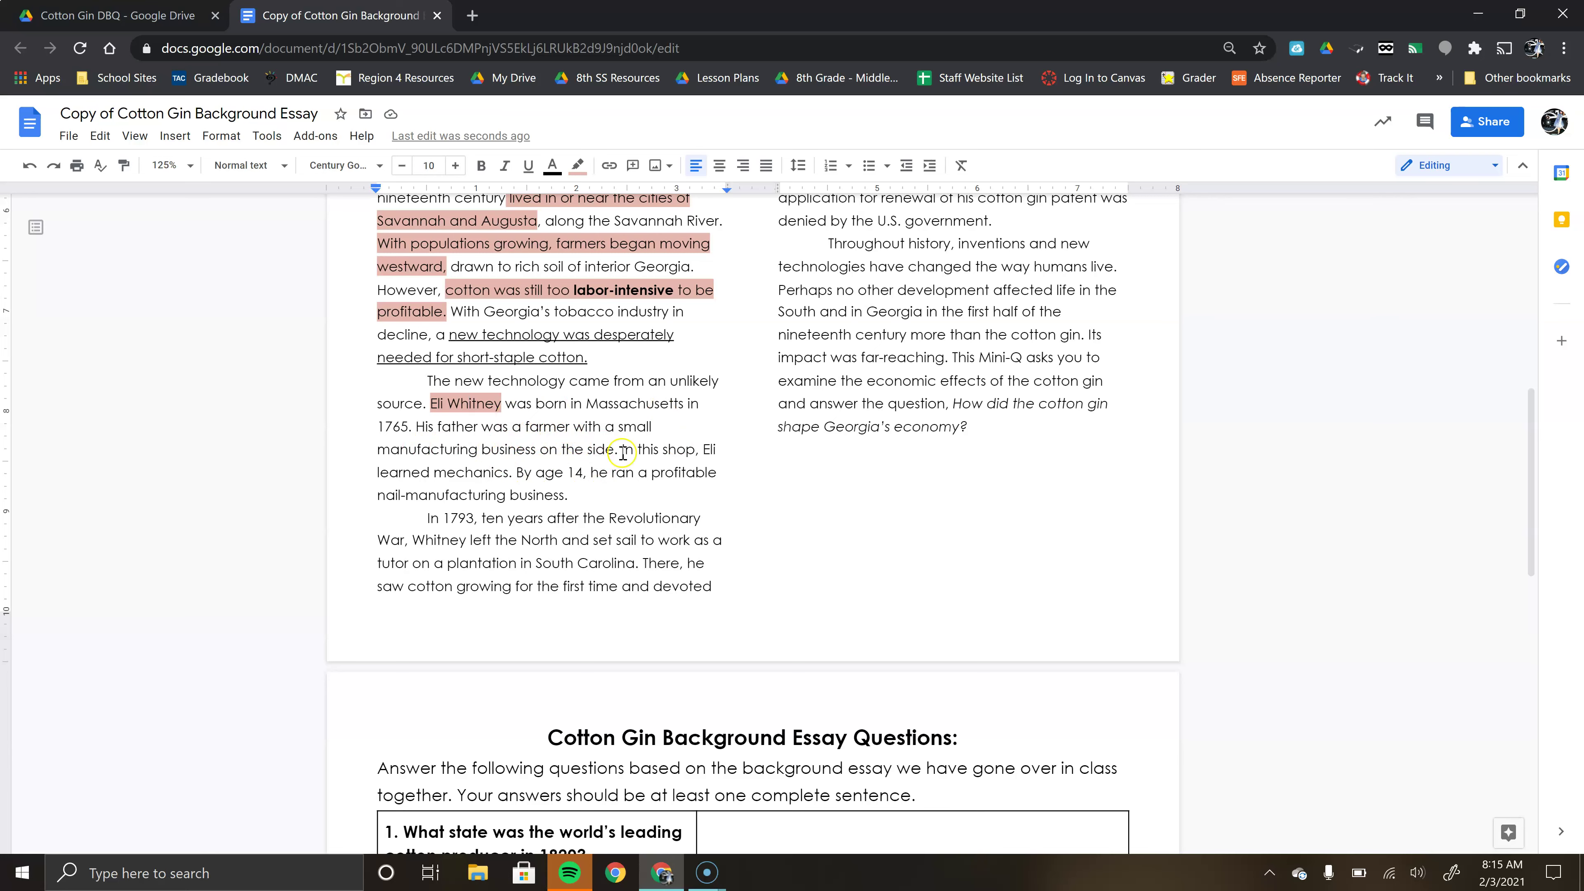
Highlight "In 1793" and "Whitney left the North and set sail to work as a tutor on a plantation in South Carolina." in light red.
scroll(502, 412, down, 1)
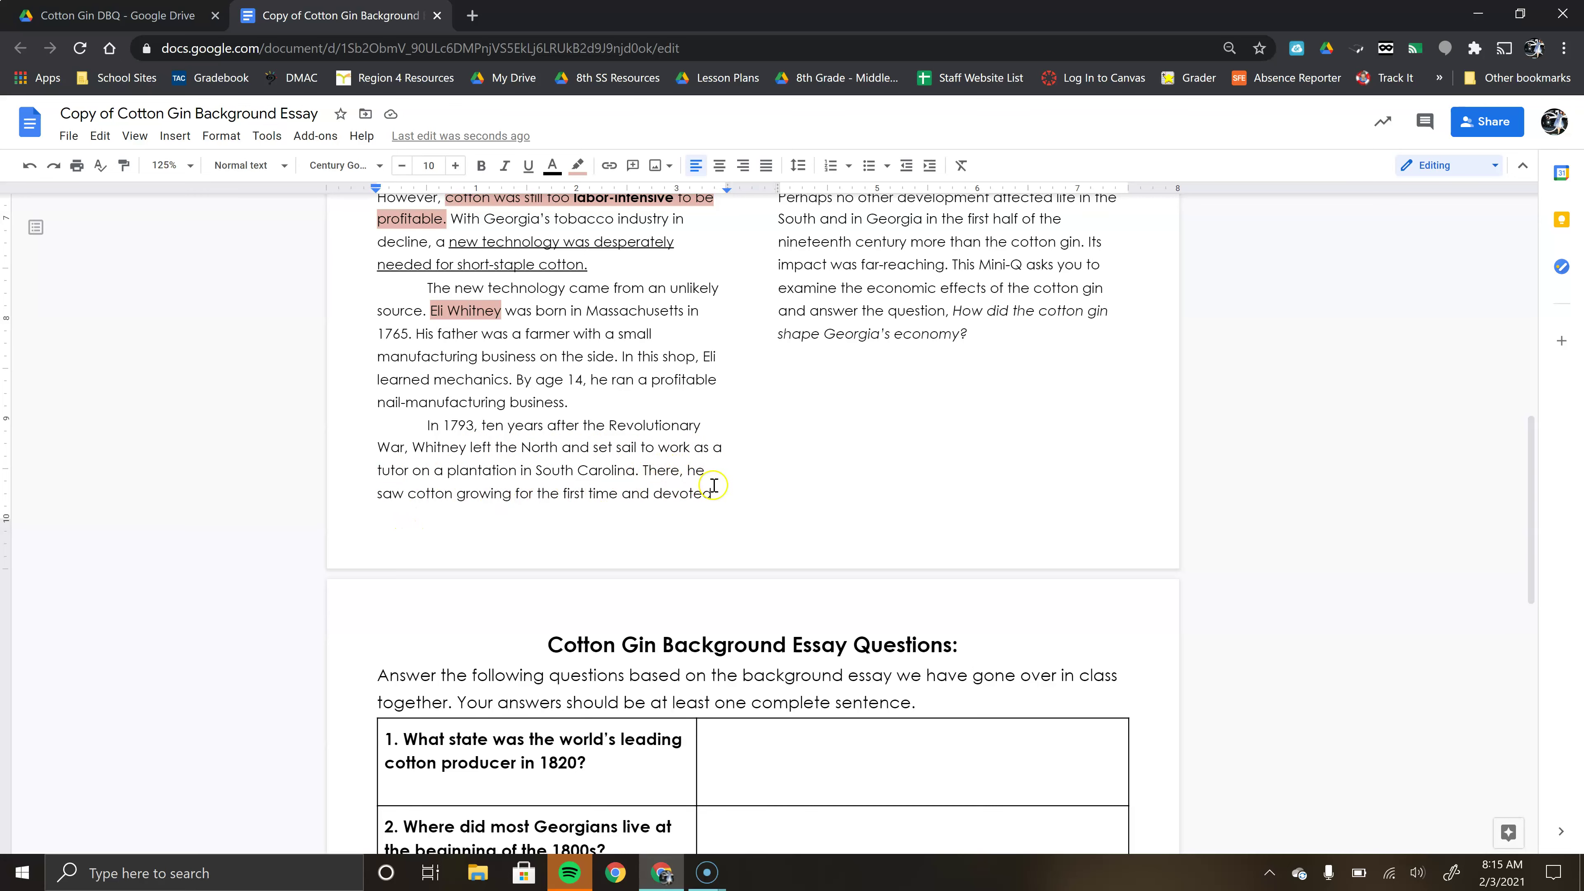
scroll(746, 482, down, 1)
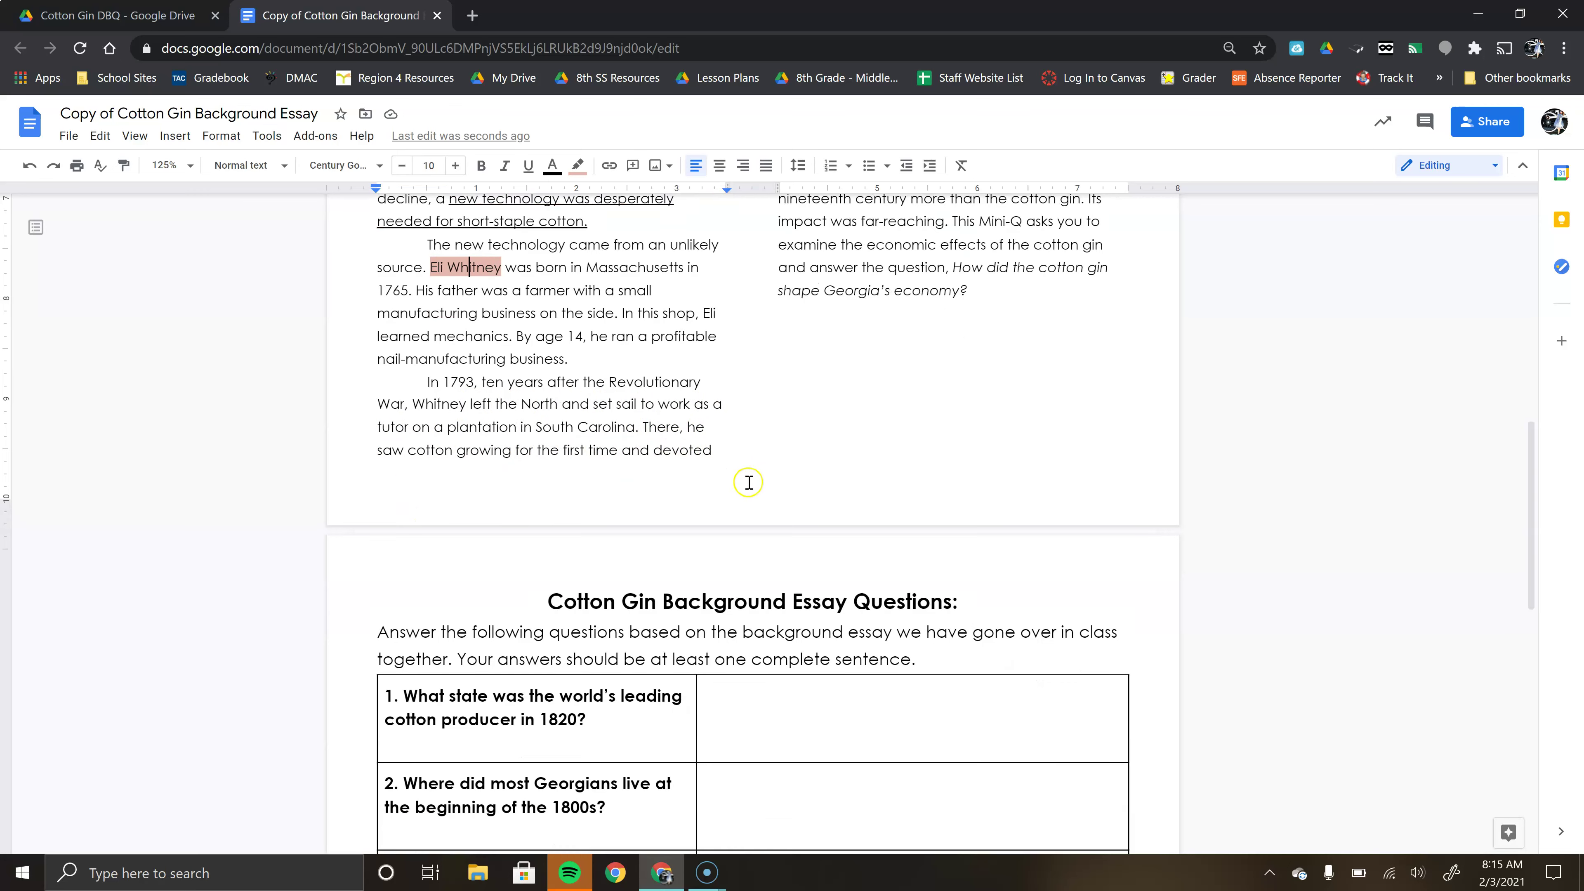
scroll(749, 482, up, 12)
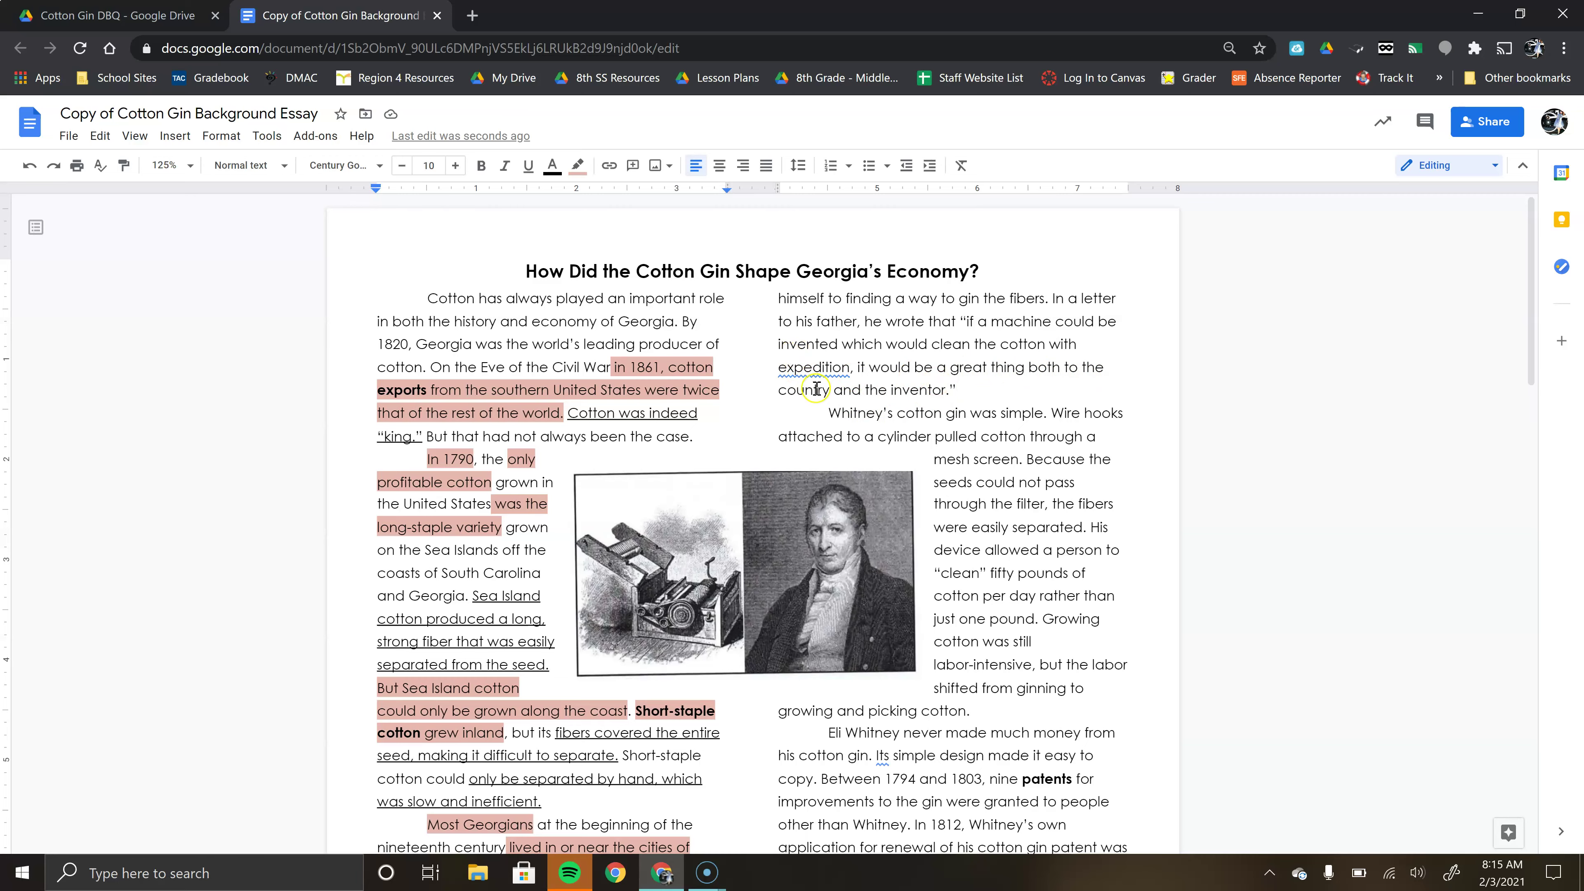
scroll(839, 417, down, 7)
scroll(842, 425, down, 1)
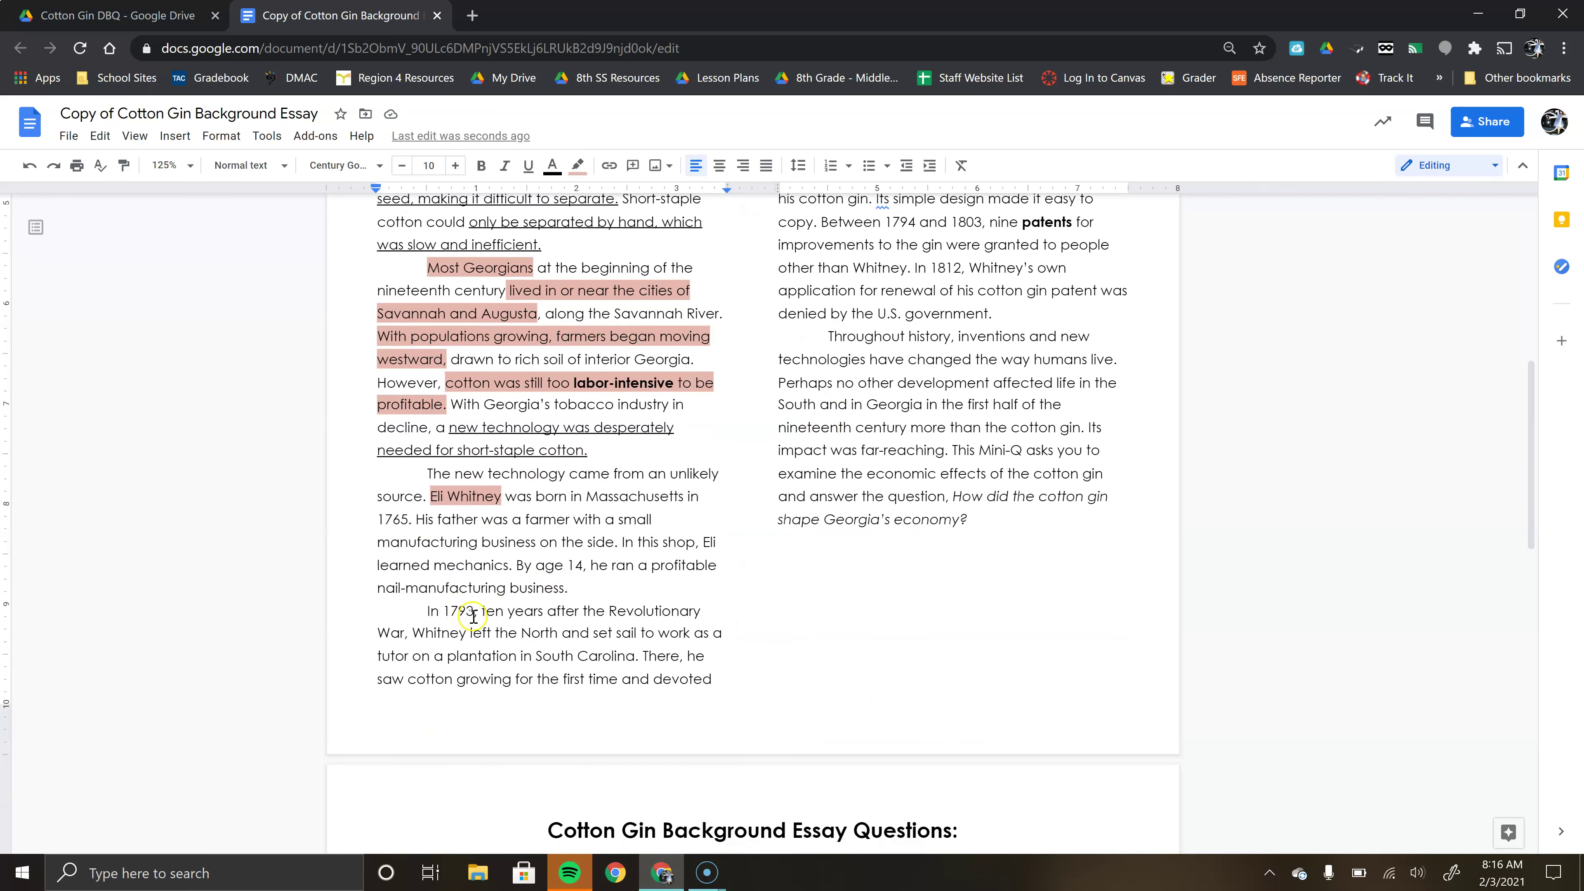
drag(468, 608, 437, 604)
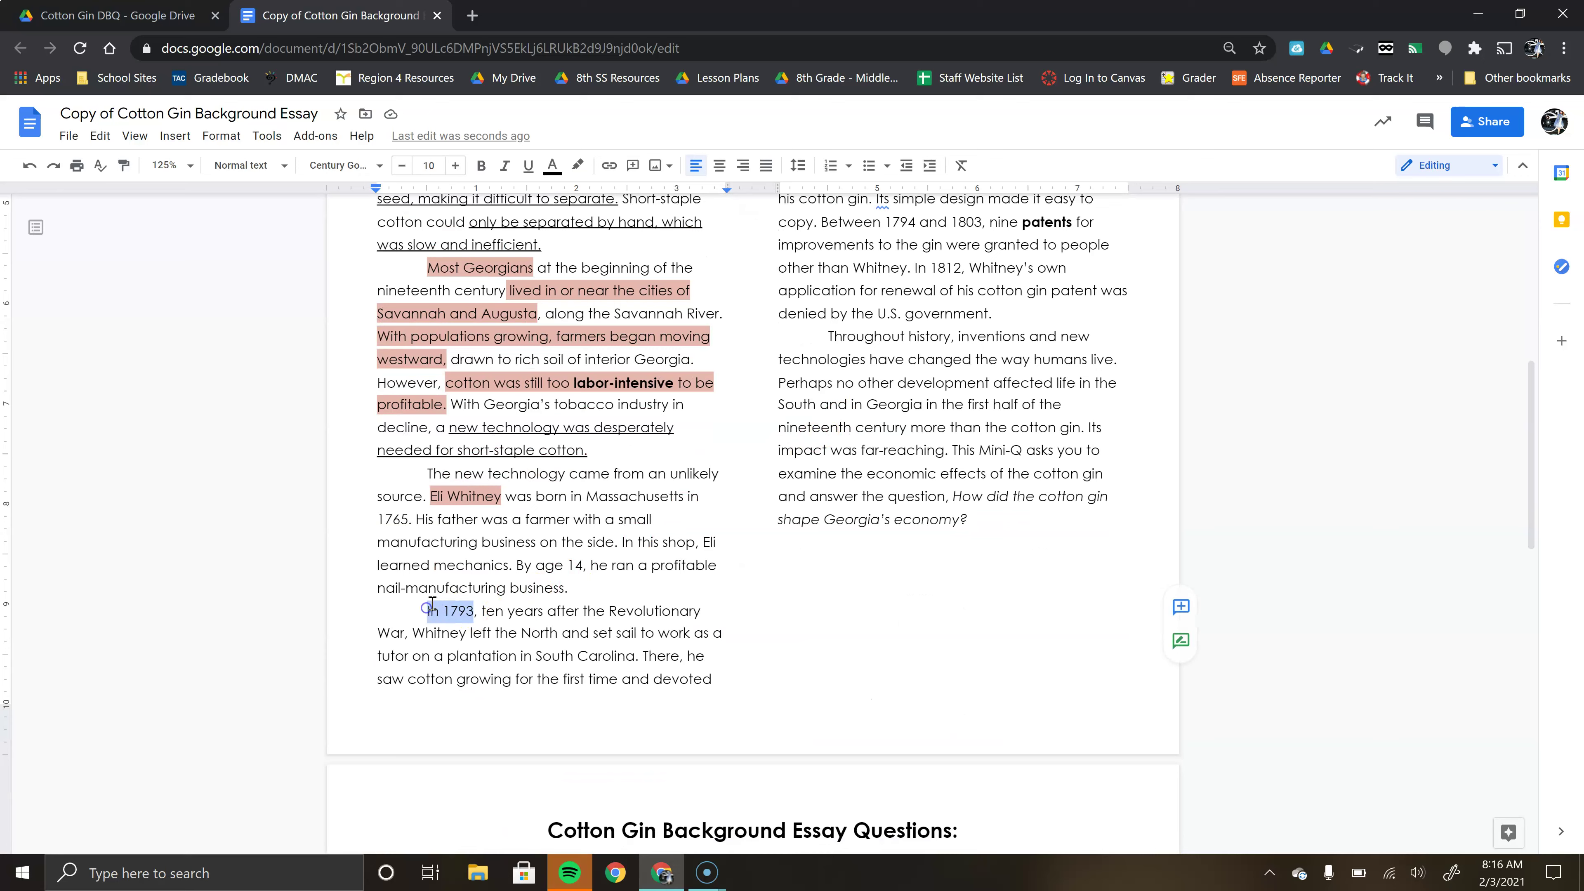
click(577, 165)
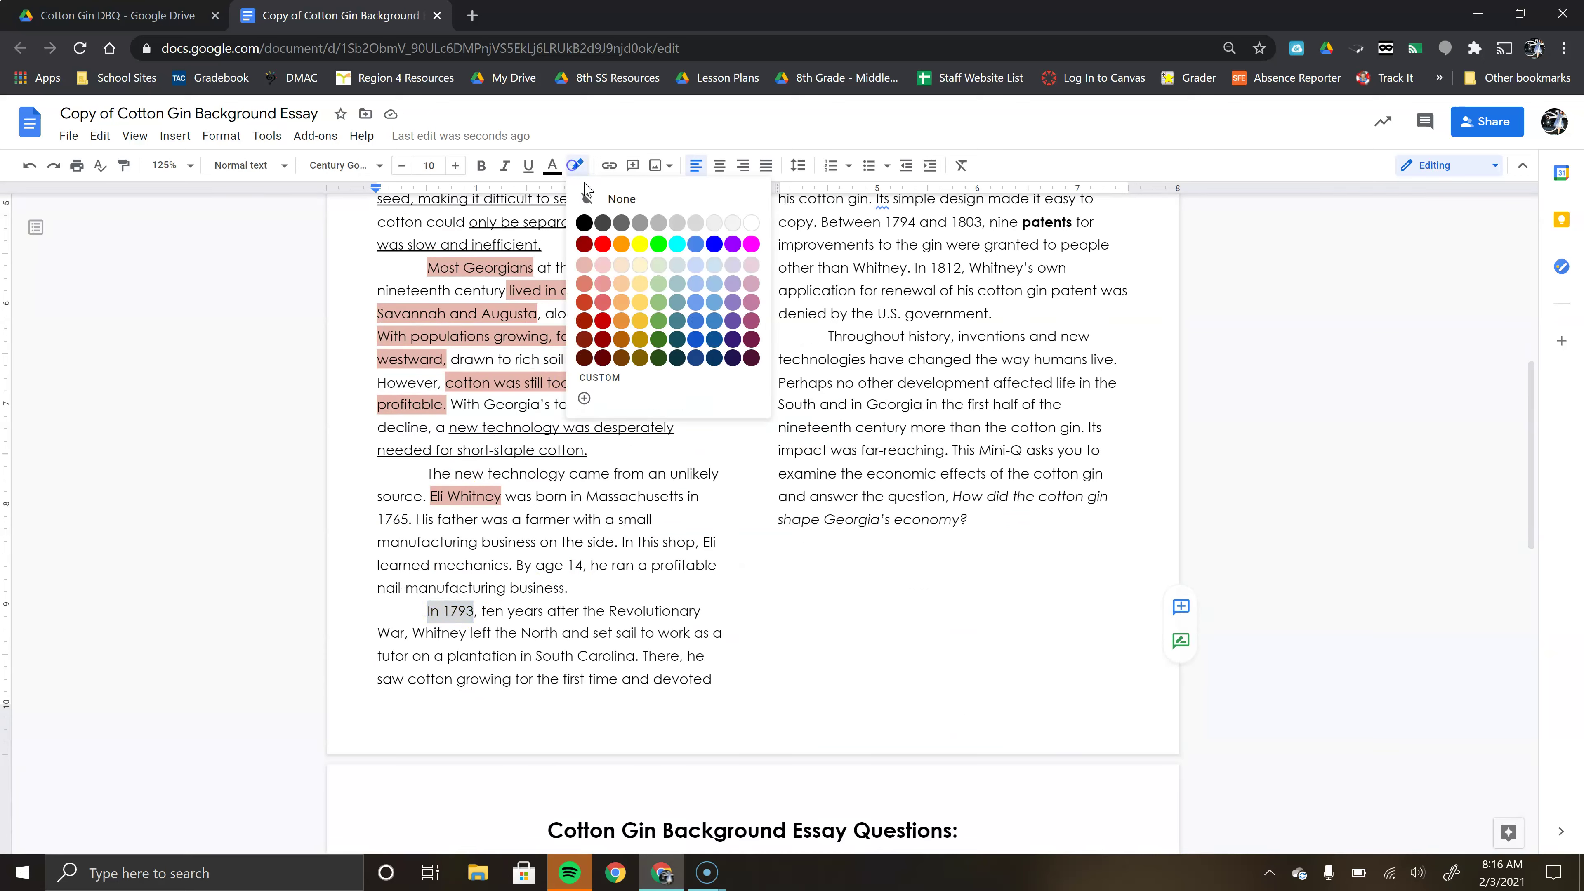
click(585, 259)
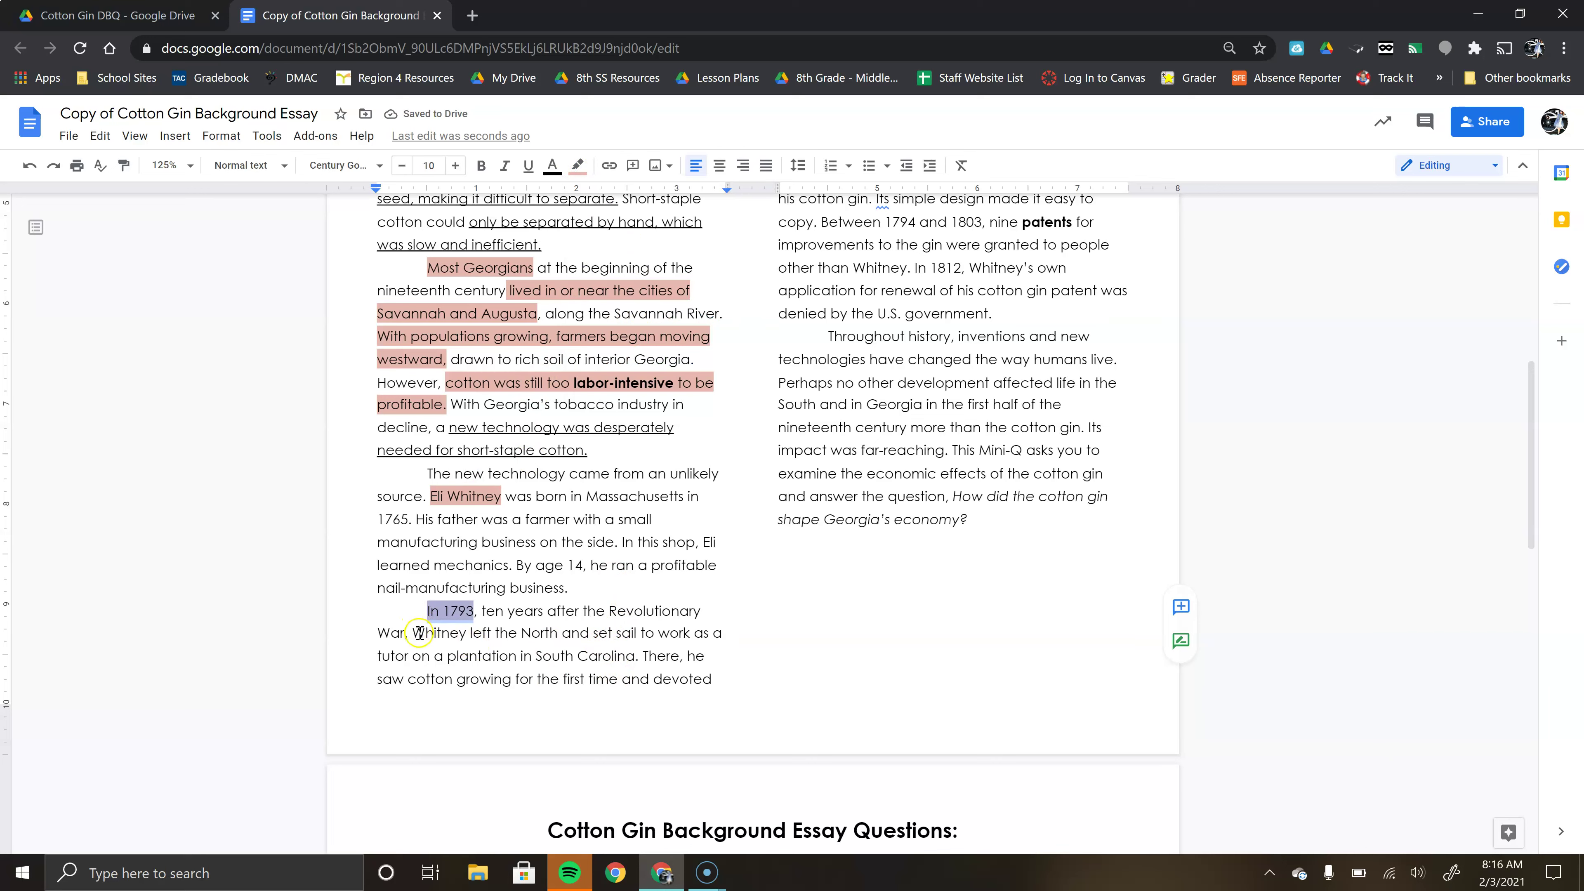
drag(413, 633, 574, 650)
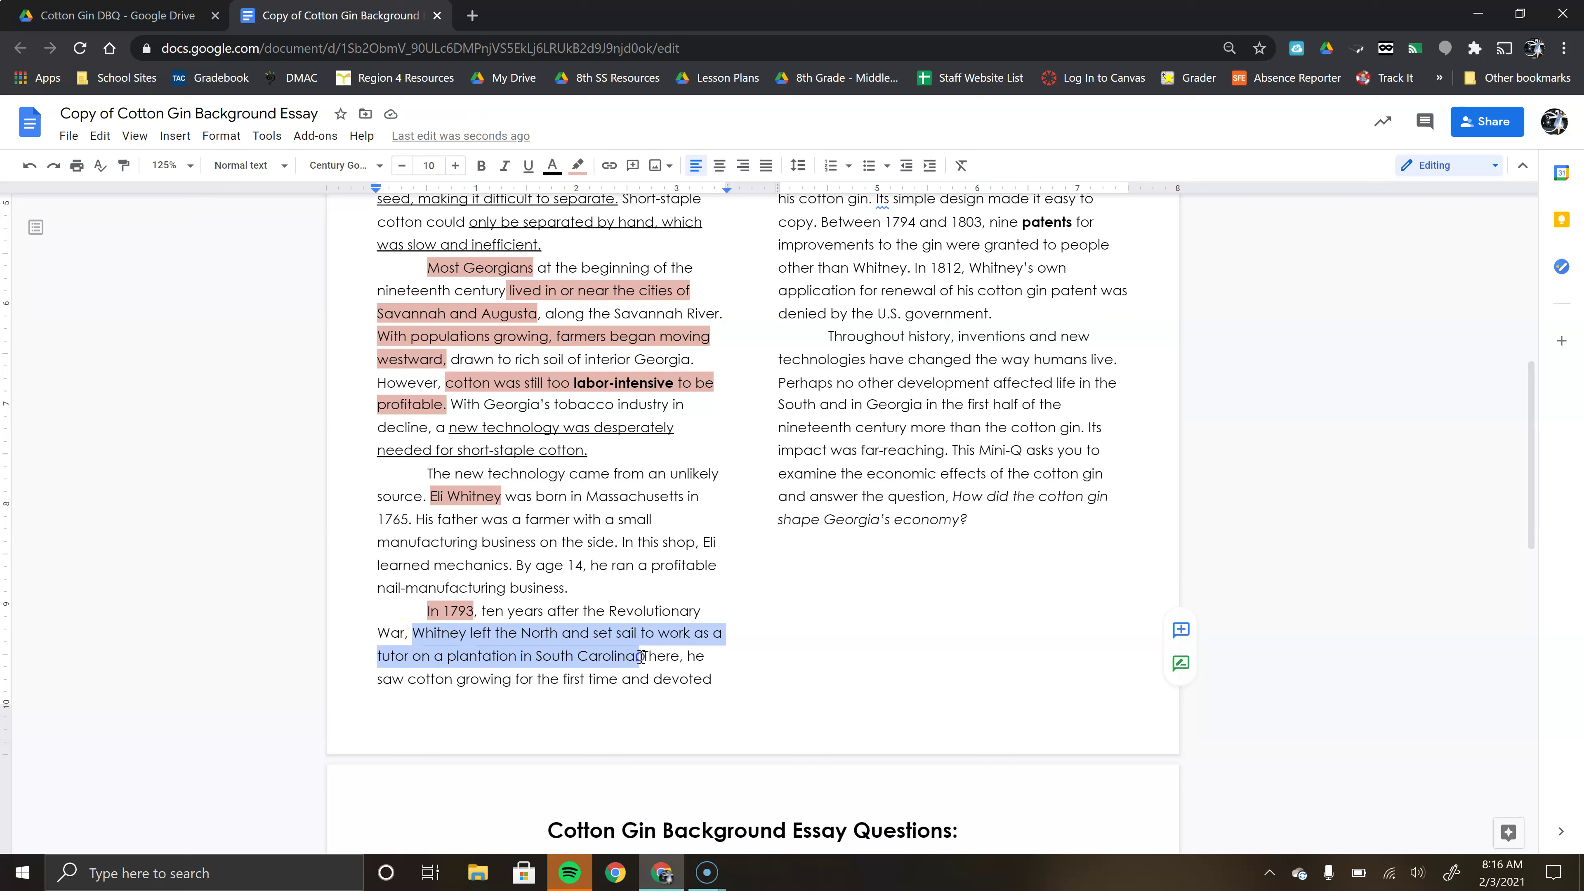
click(577, 165)
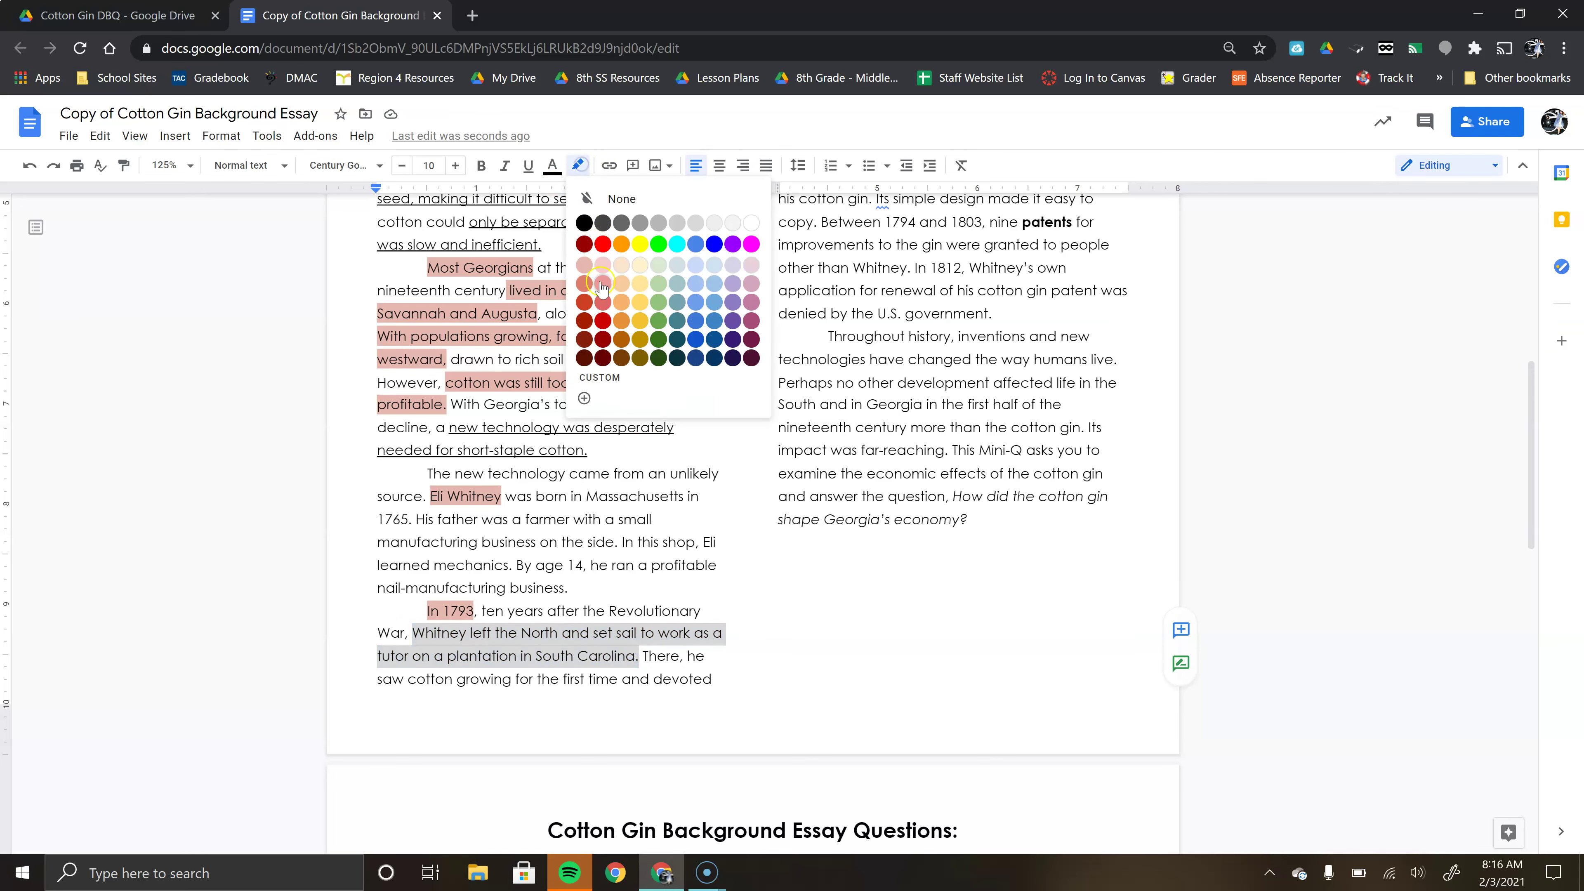
click(585, 266)
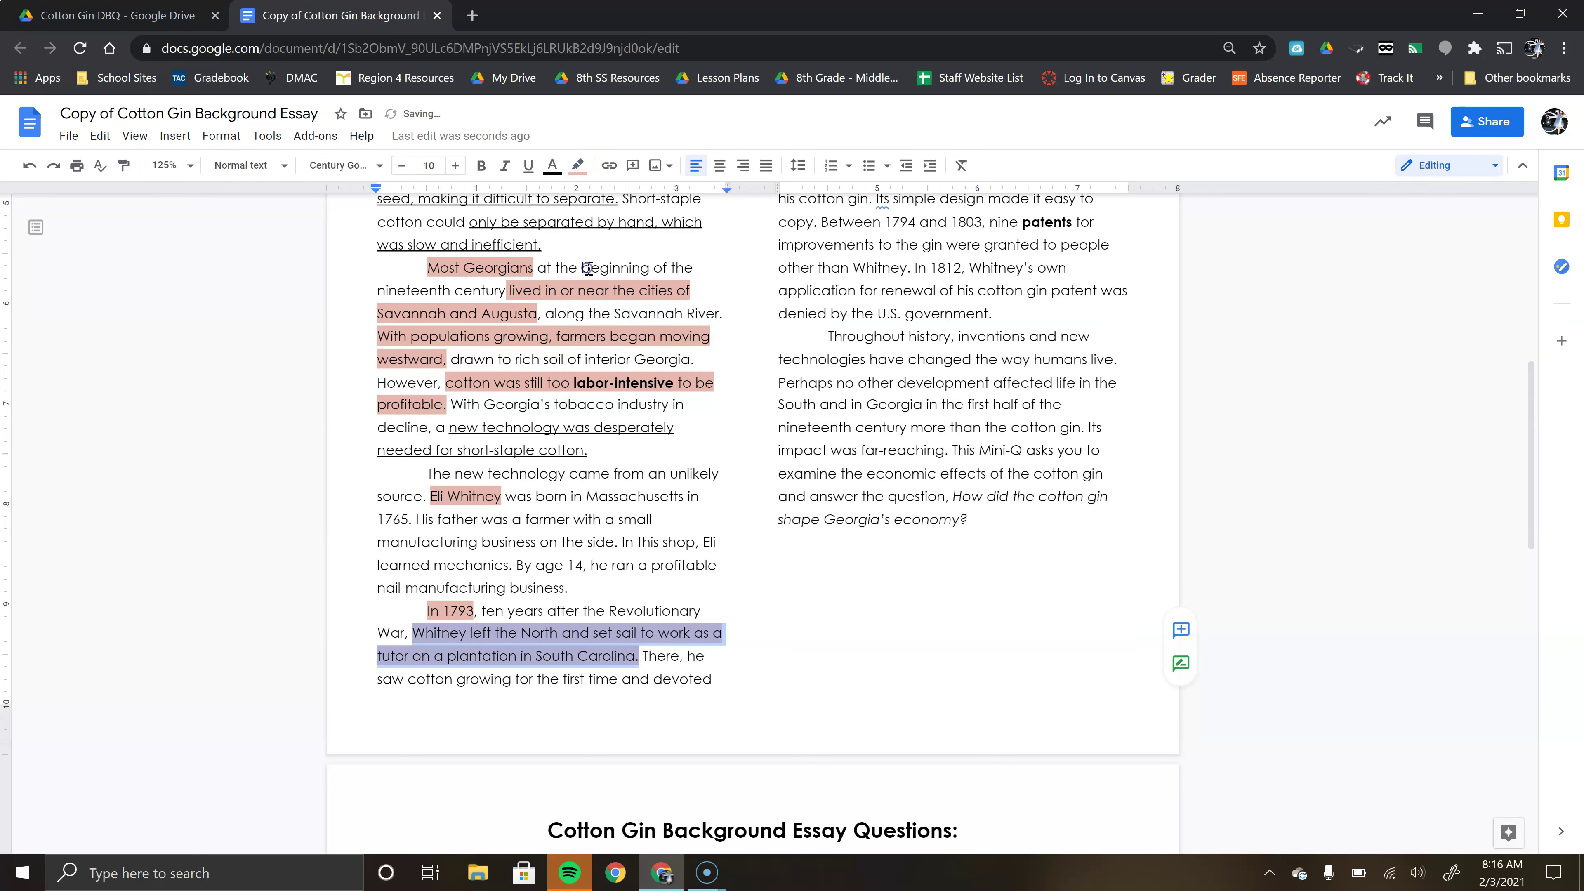
click(635, 654)
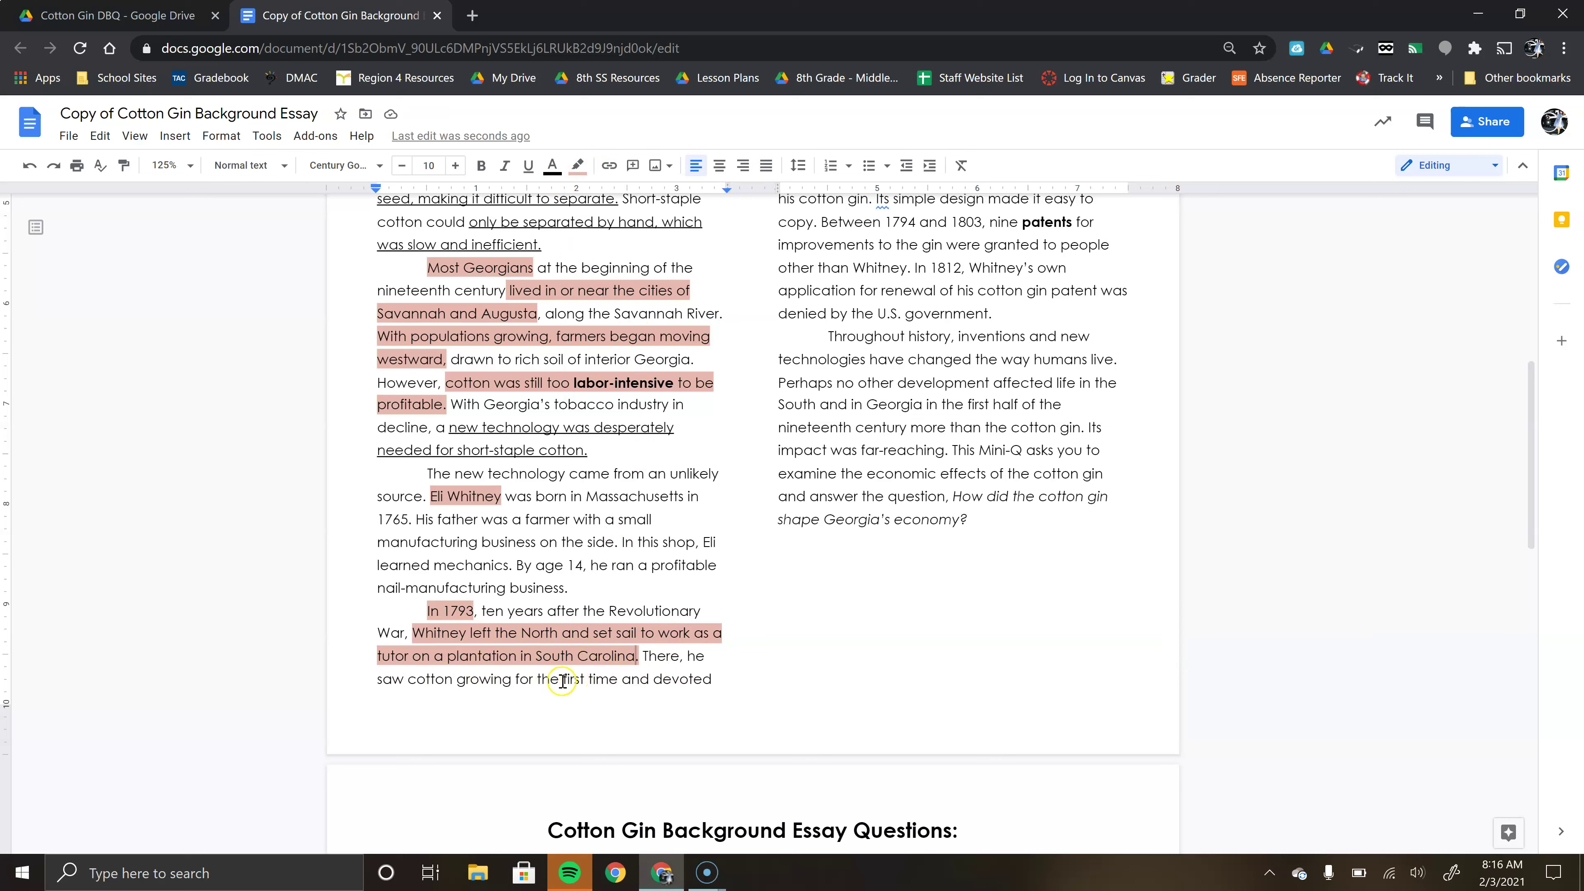
Highlight "devoted himself to finding a way to gin the fibers." in the same light red.
drag(654, 681, 1052, 299)
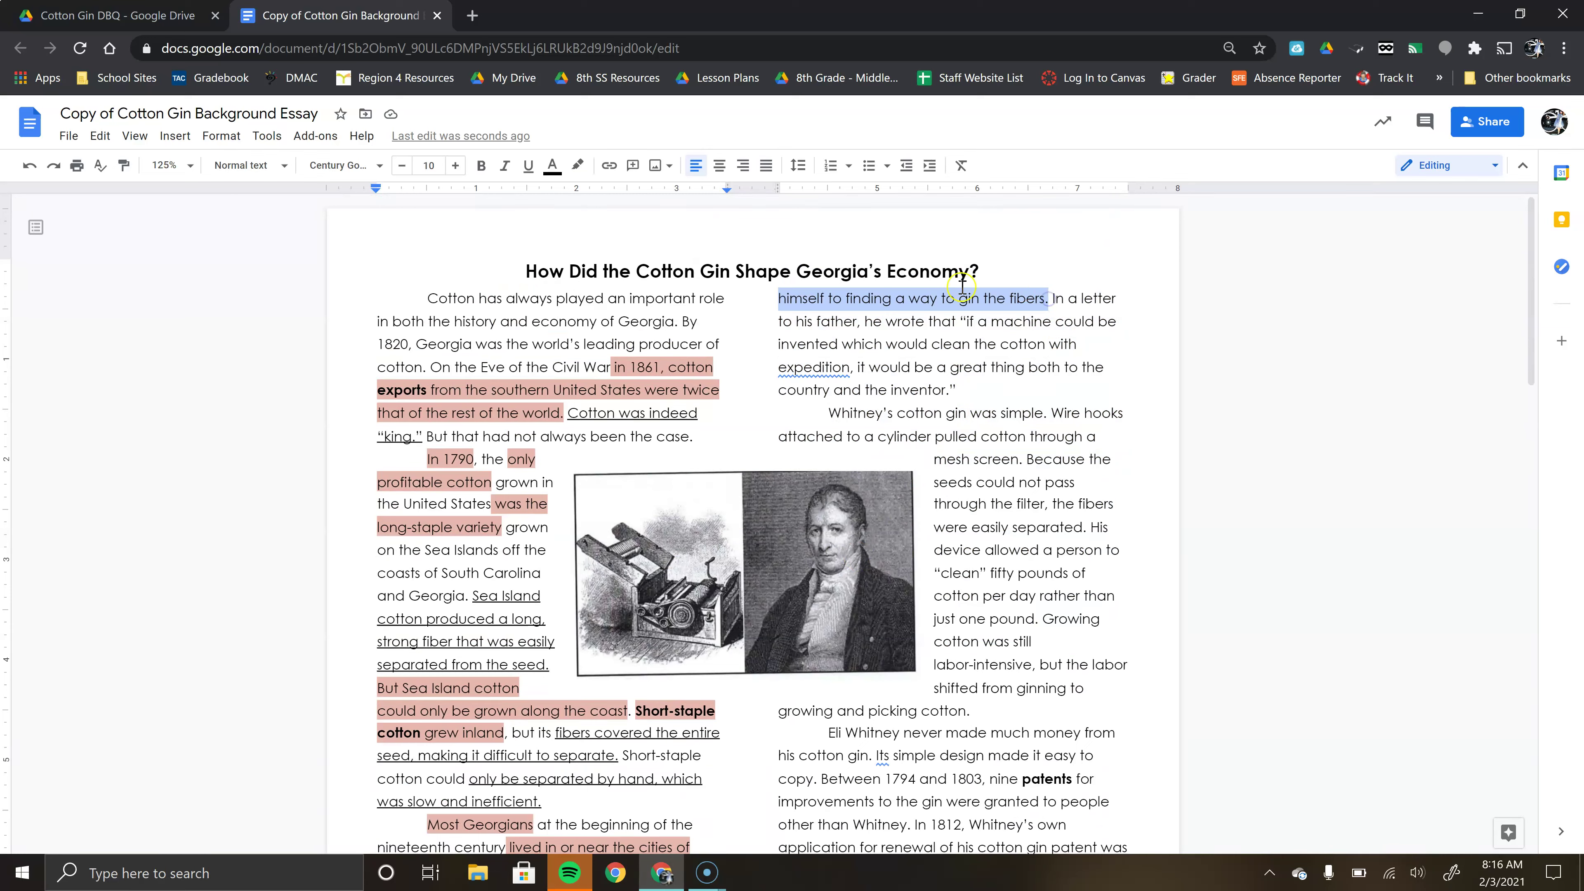
click(578, 165)
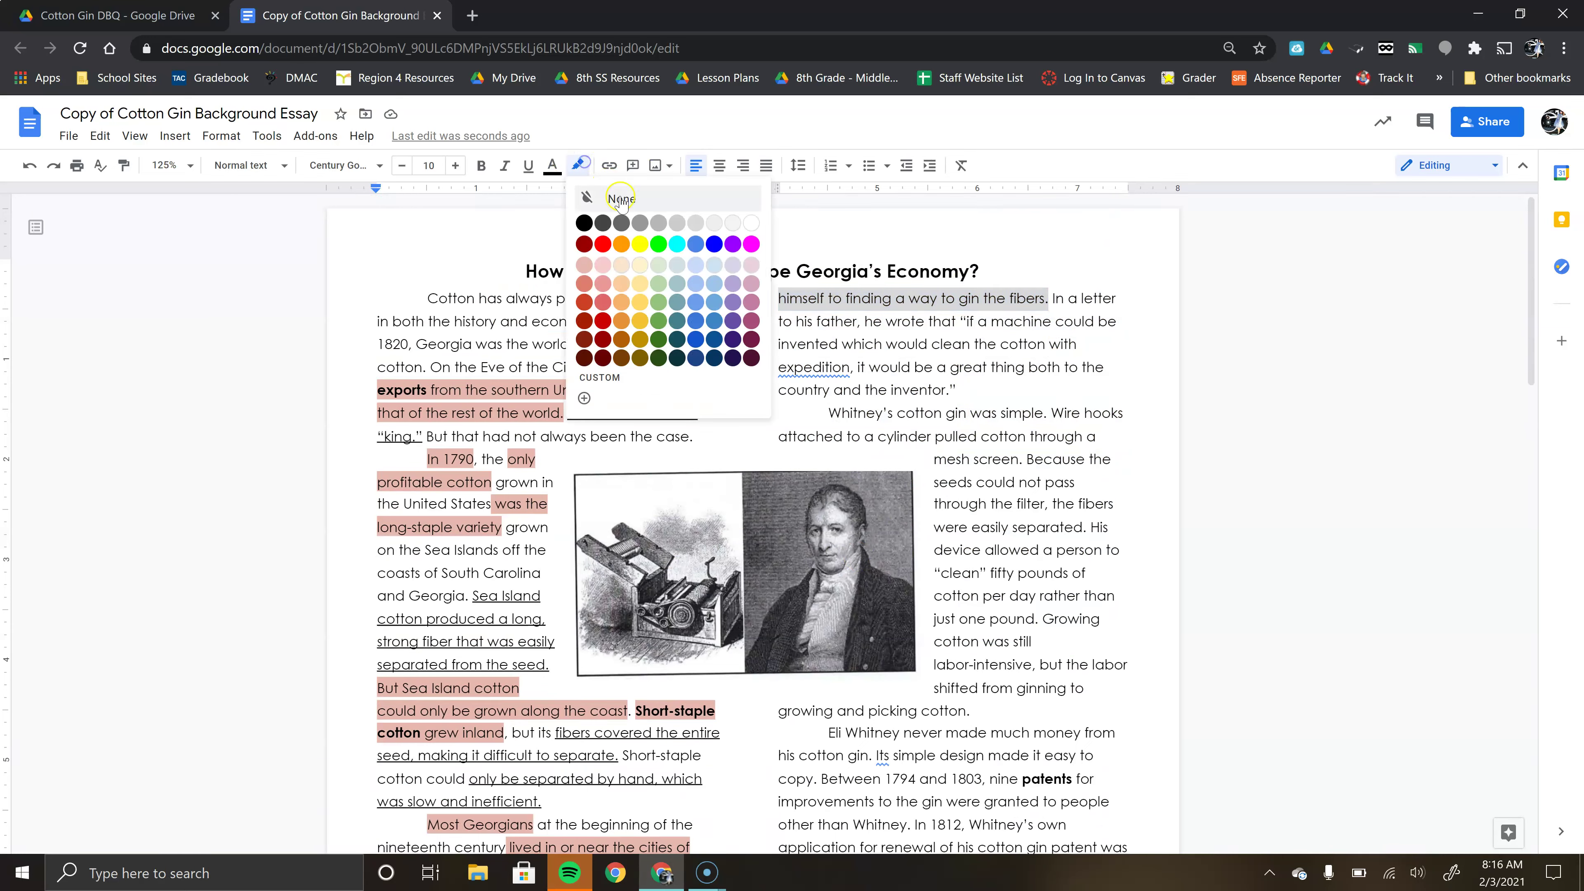
click(586, 285)
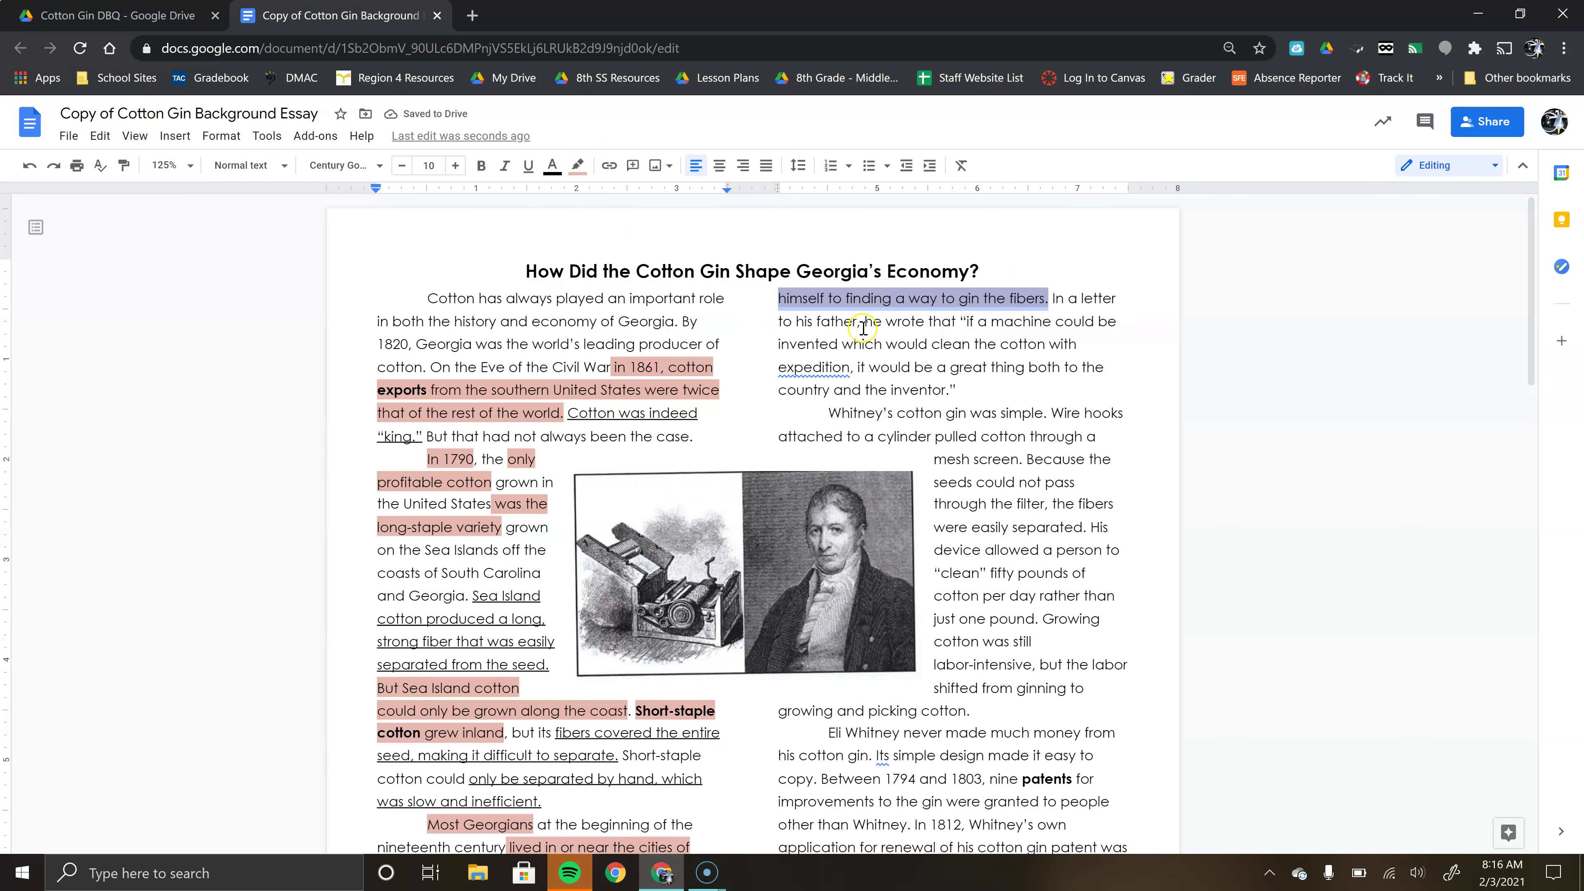
click(991, 322)
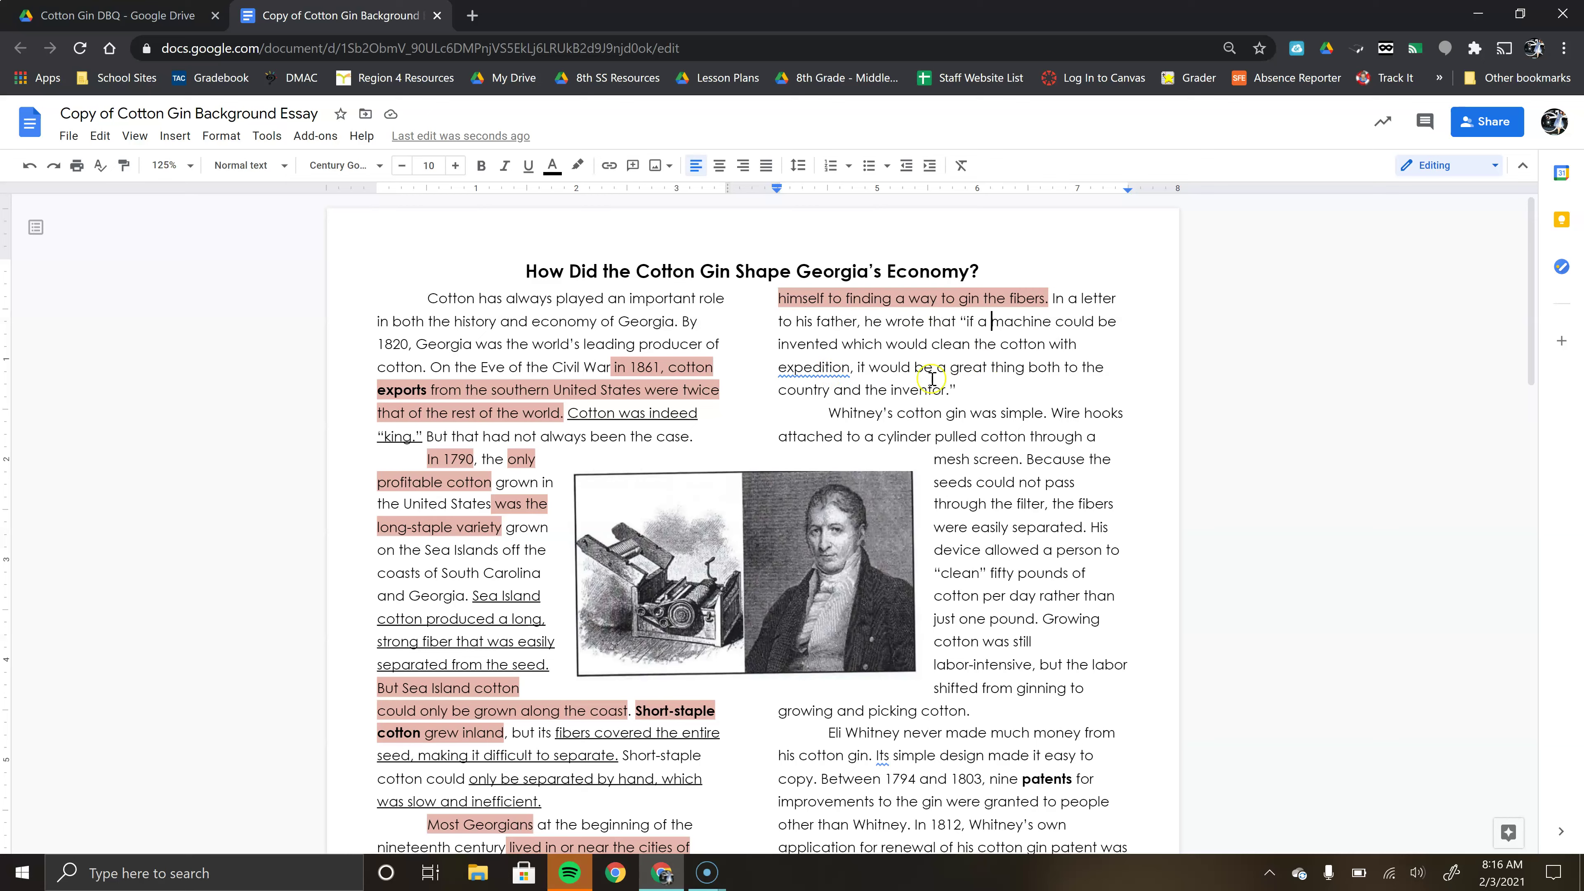
scroll(1034, 353, down, 1)
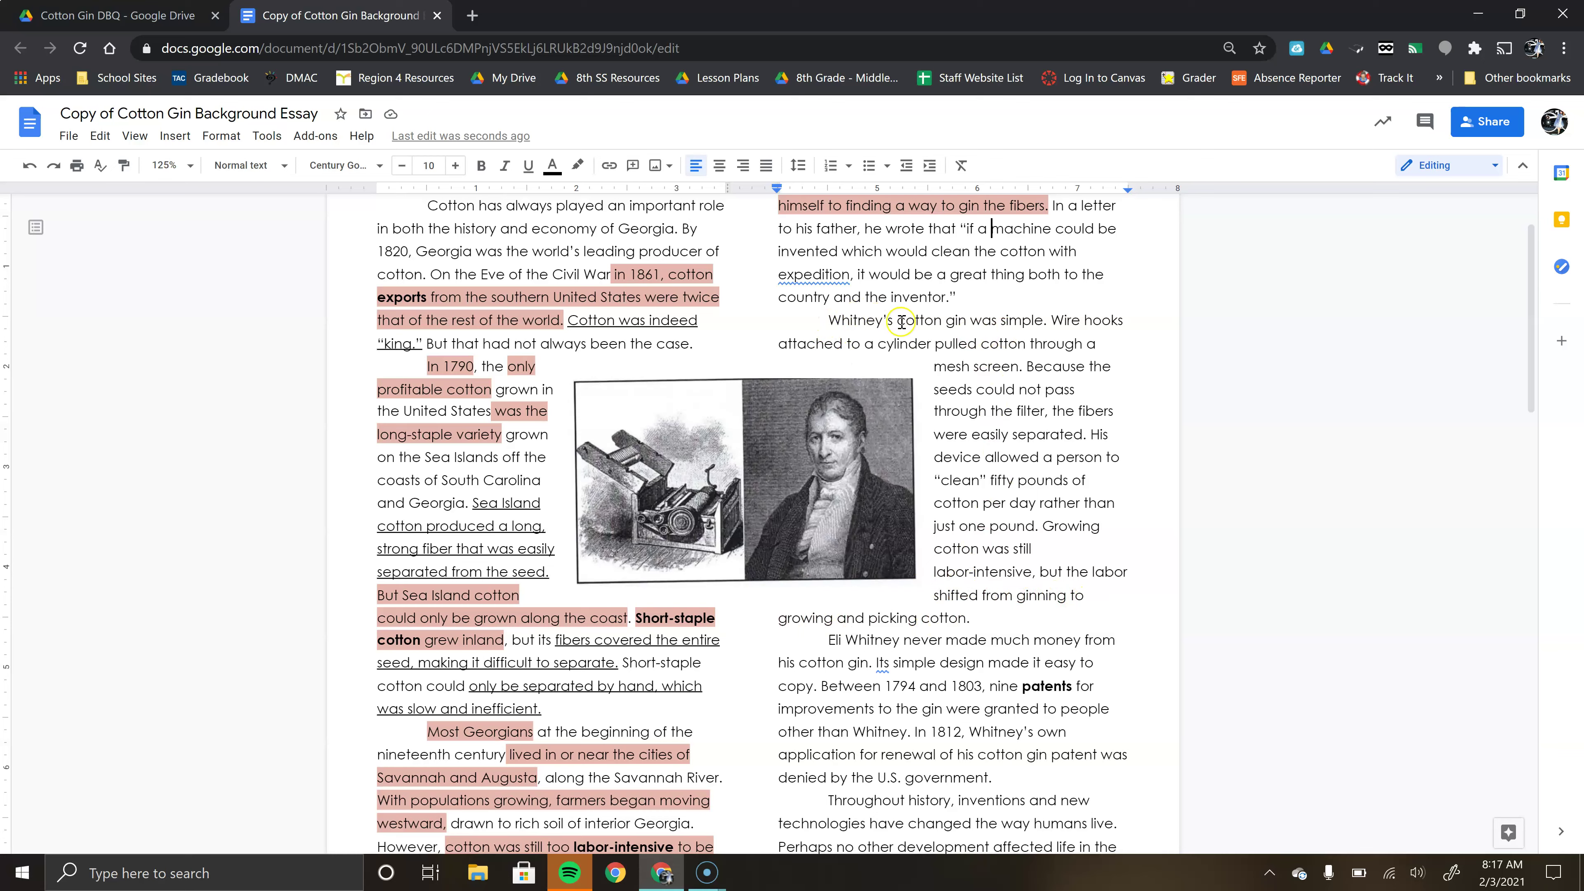
drag(897, 319, 1044, 315)
click(577, 164)
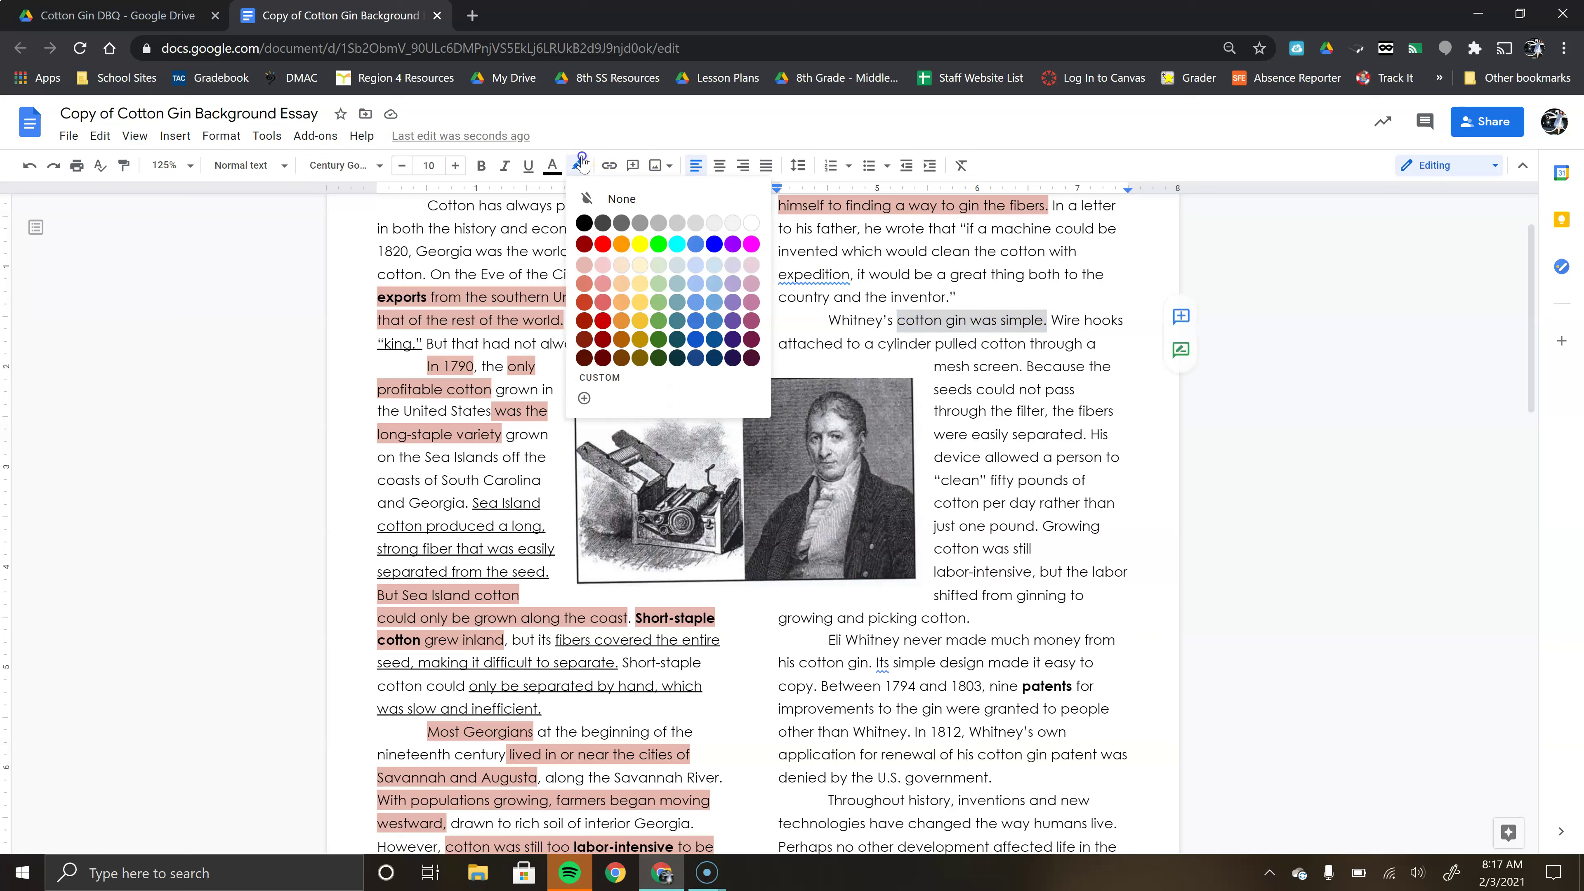
click(588, 266)
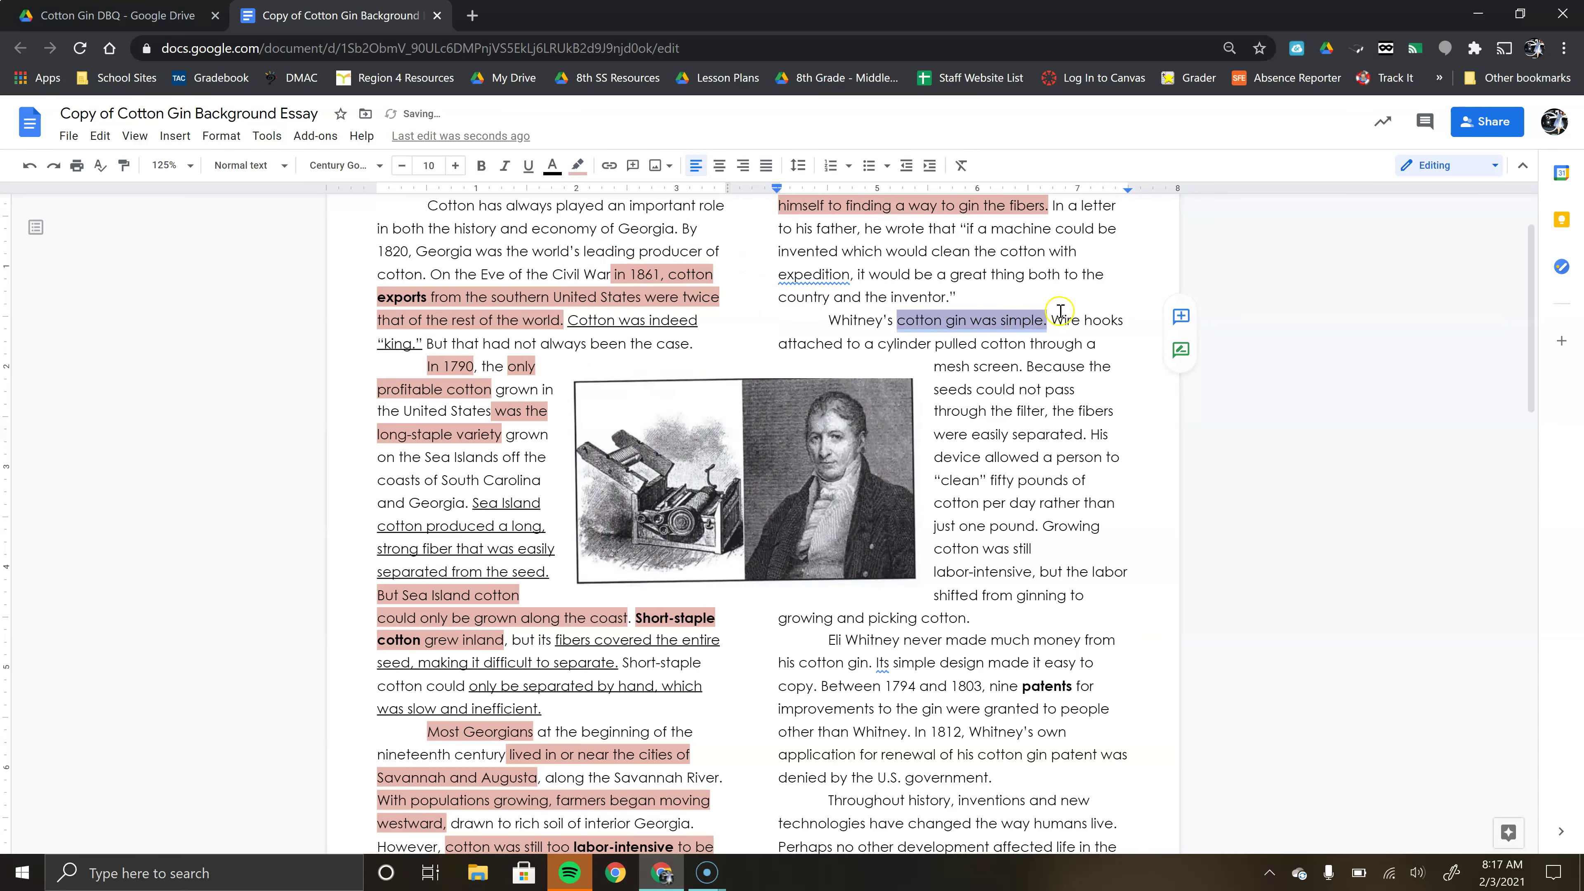
Underline the two sentences from "Wire hooks attached to a cylinder" through "the fibers were easily separated.".
drag(1051, 319, 1090, 436)
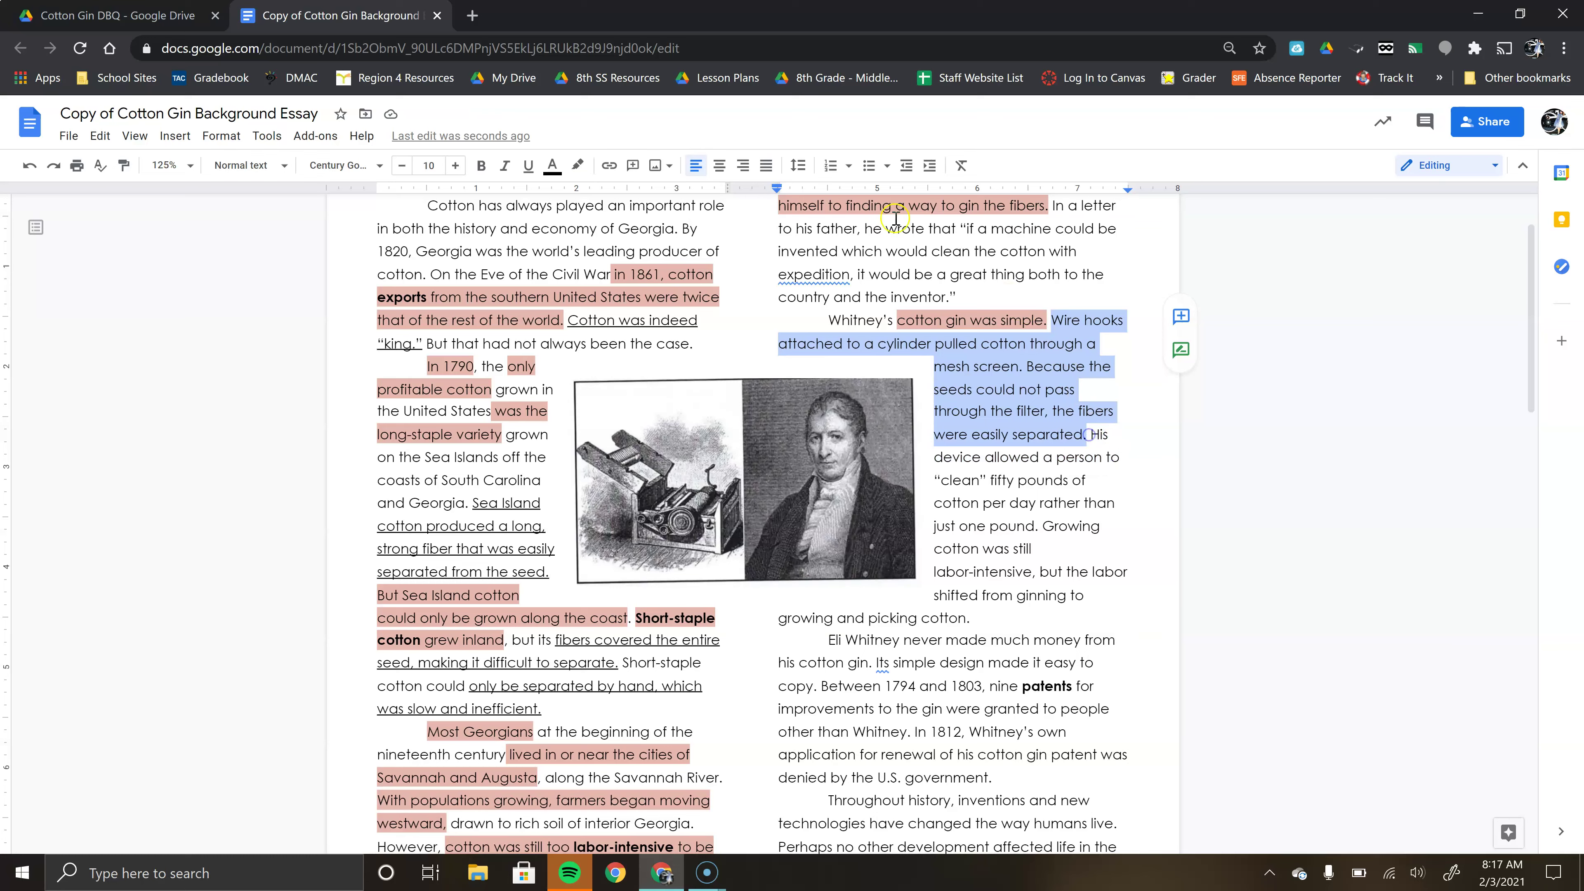
click(533, 167)
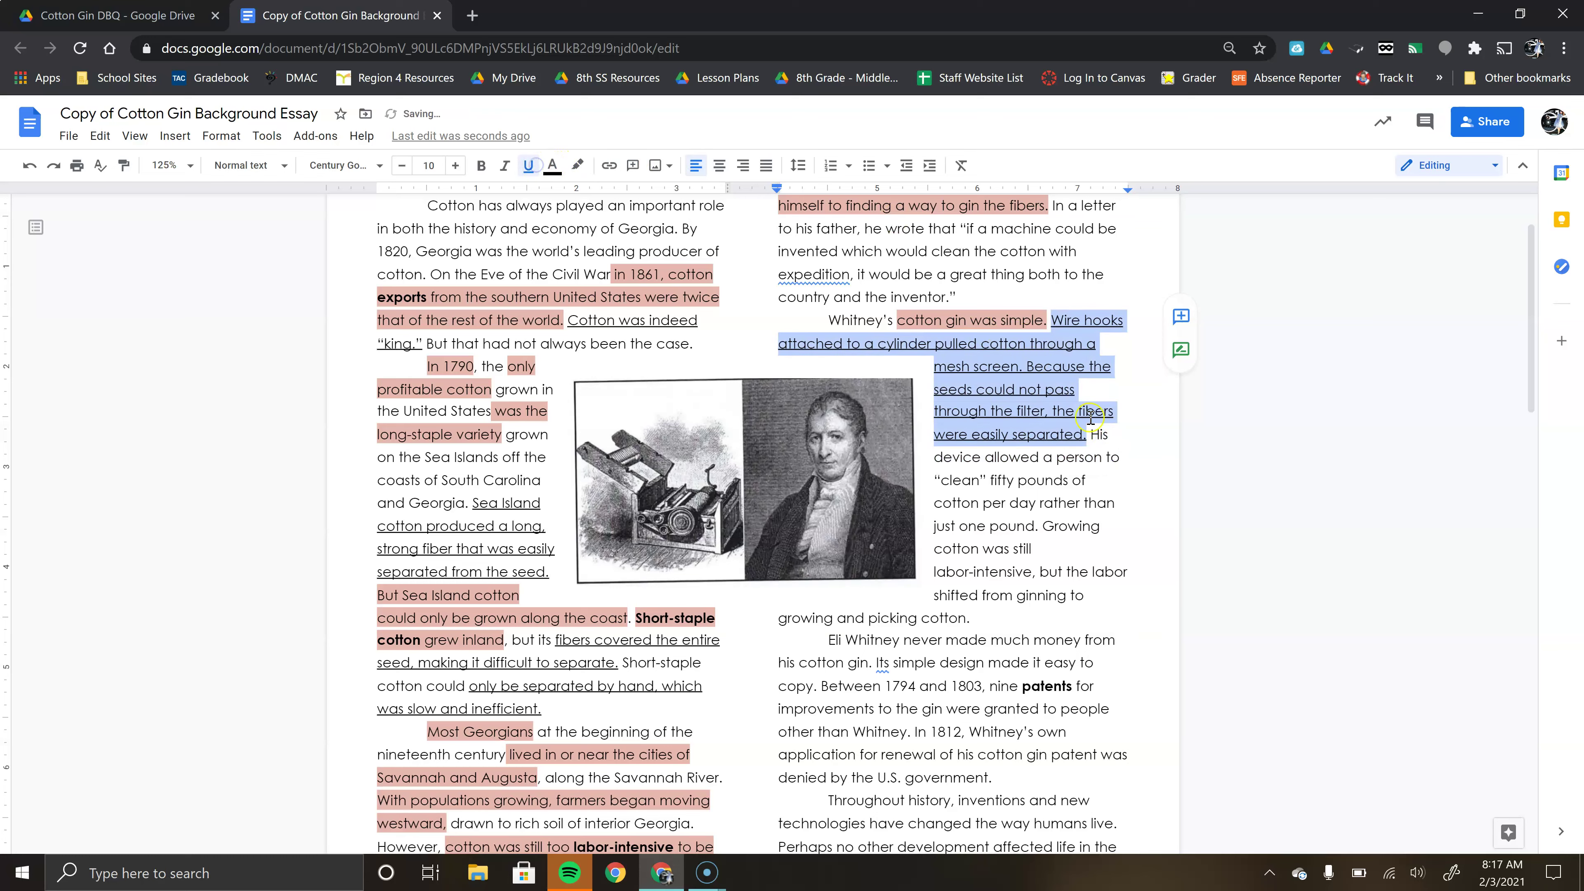
click(1026, 385)
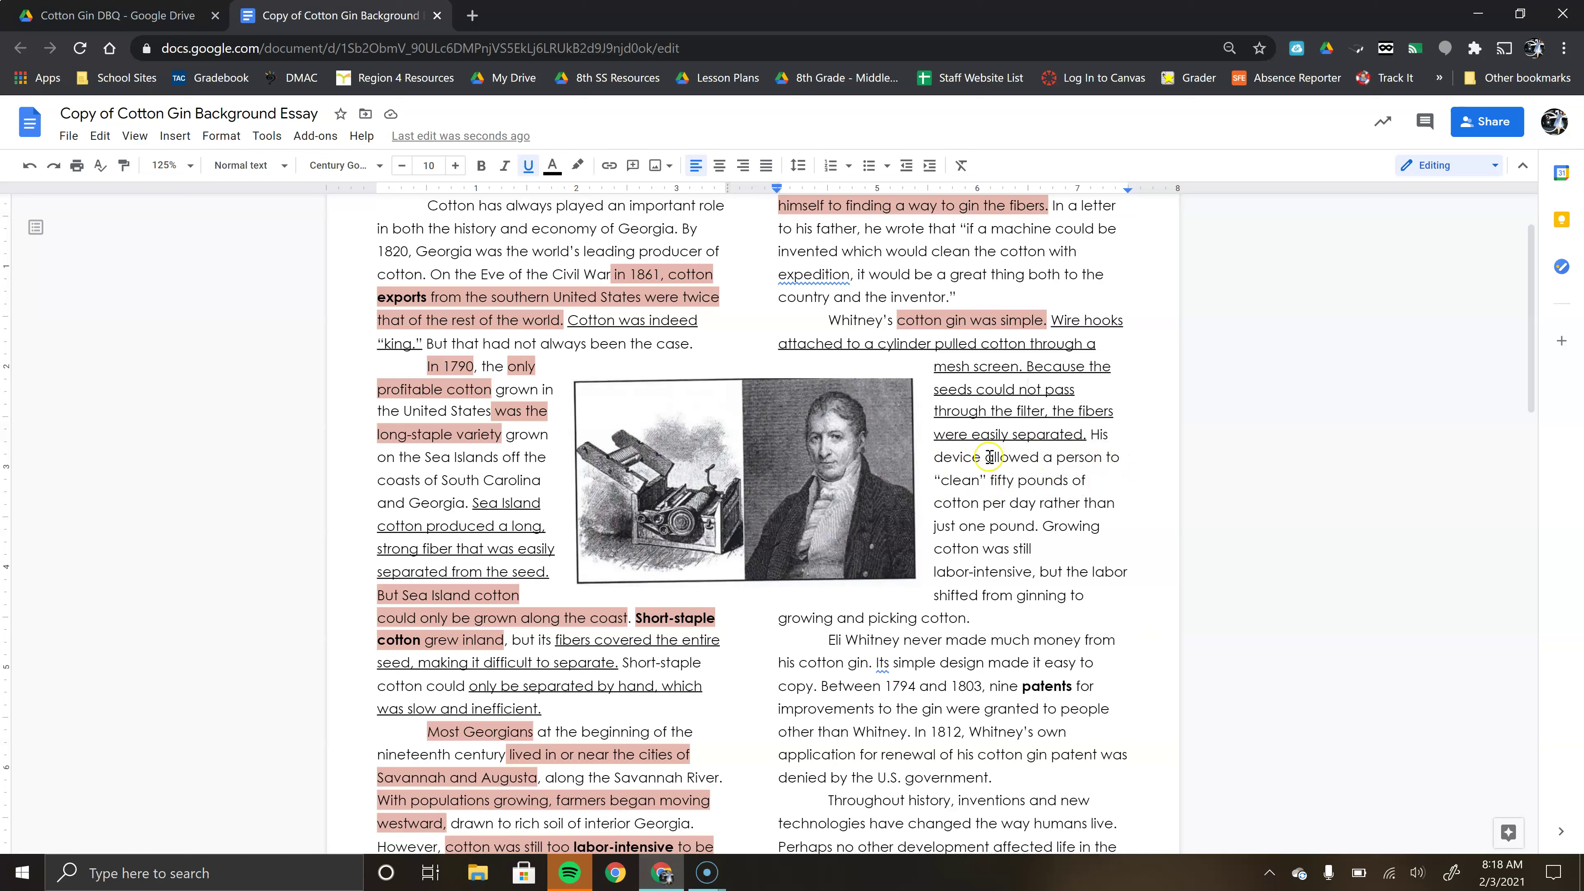
Highlight "a person to 'clean' fifty pounds of cotton per day rather than just one pound" in light red.
drag(1045, 457, 1034, 526)
click(577, 164)
click(1072, 480)
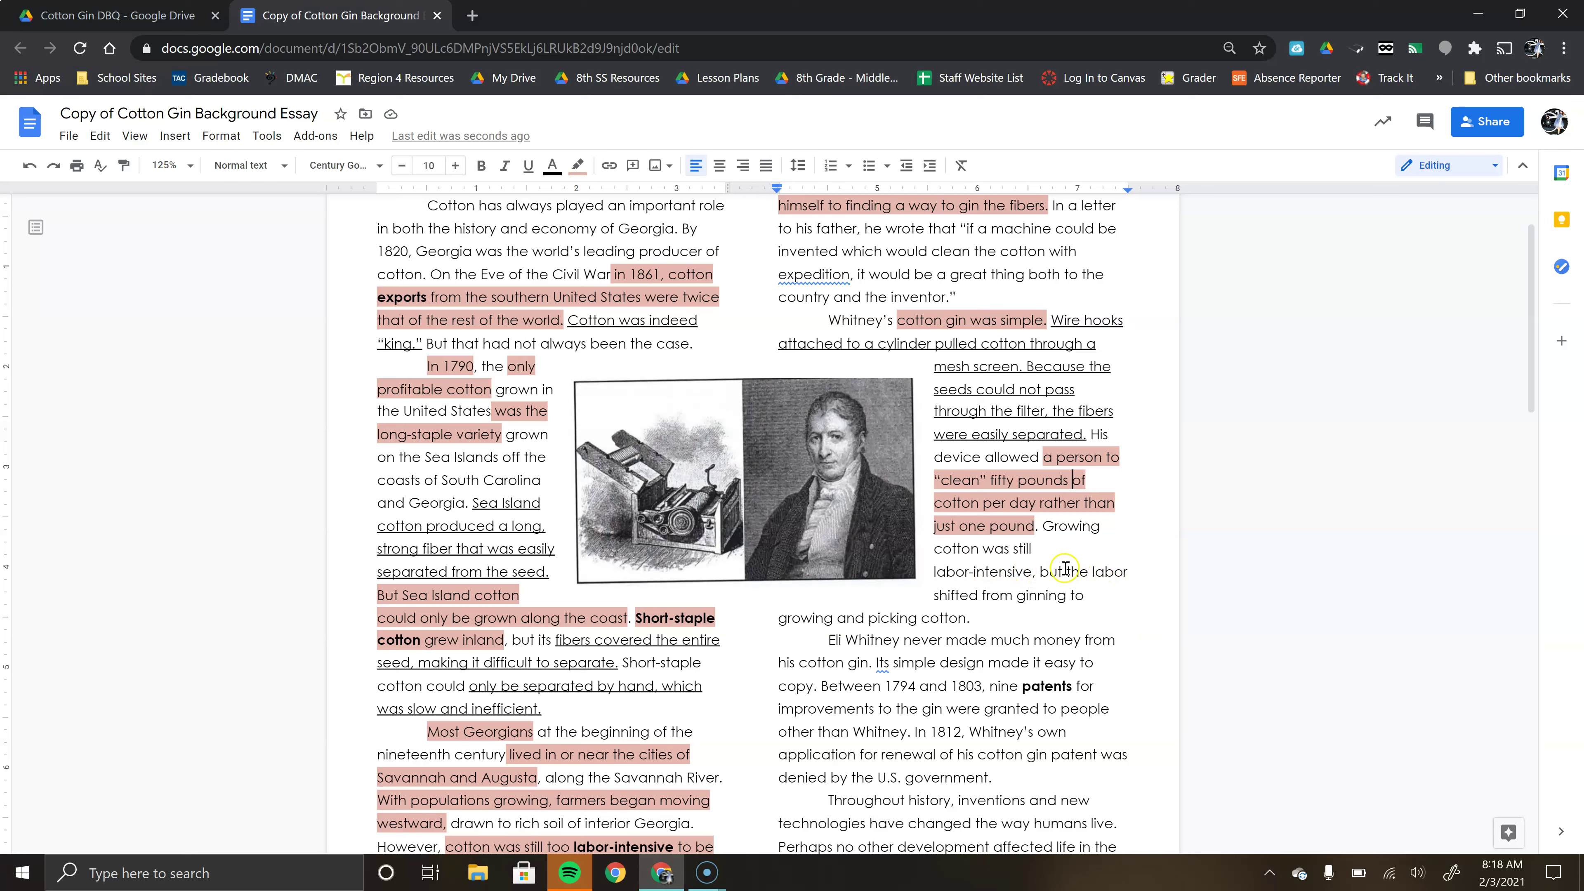
Highlight "the labor shifted from ginning to growing and picking cotton." and "still labor-intensive" in light red.
drag(1067, 569, 982, 619)
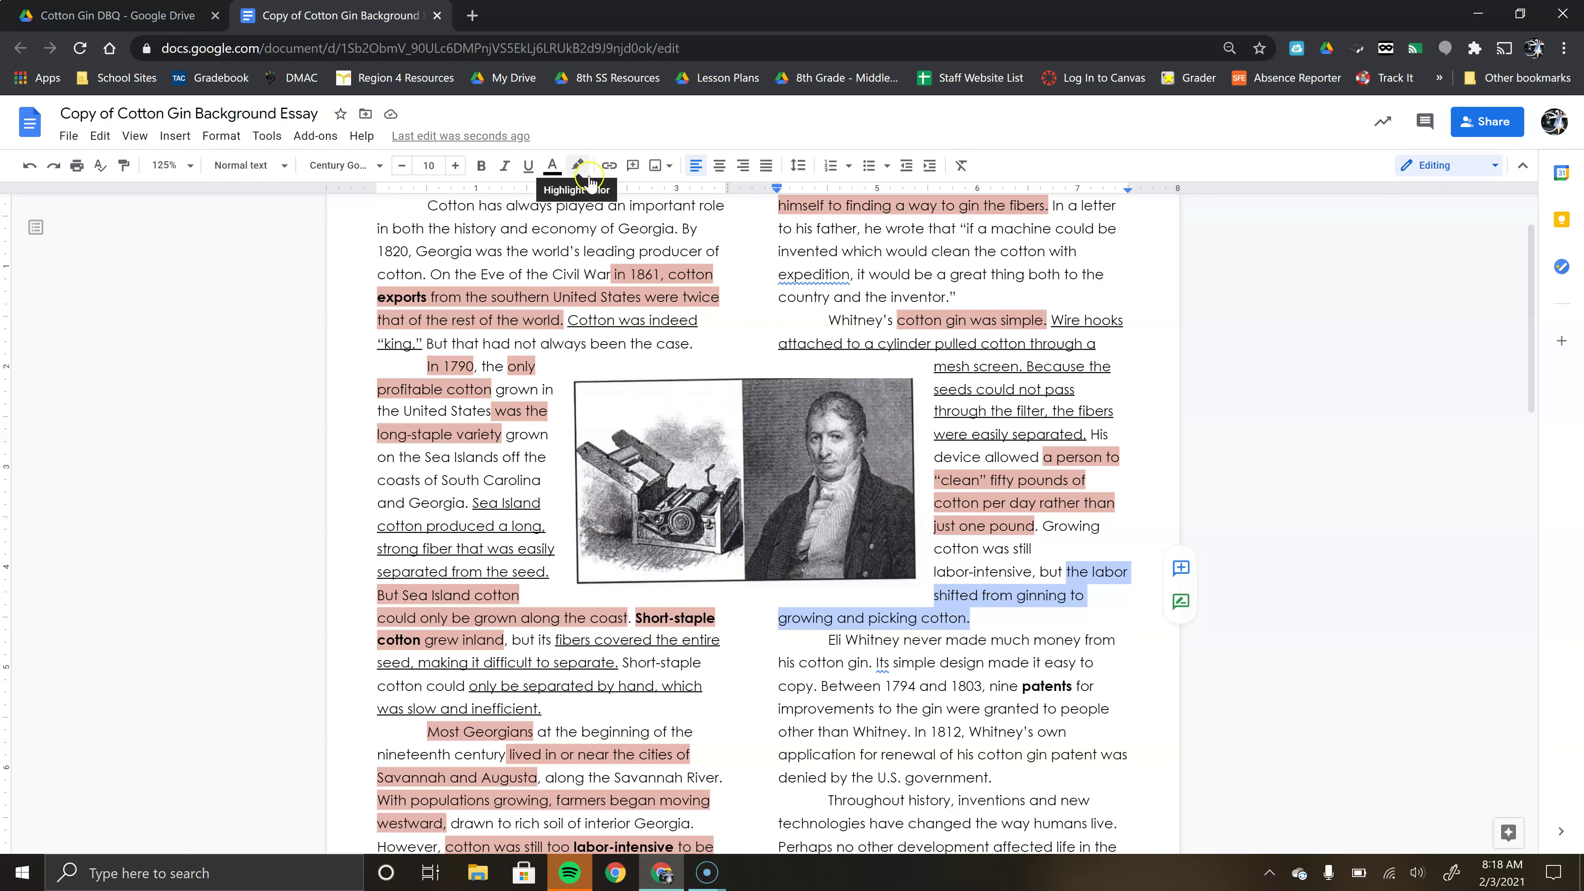
click(578, 169)
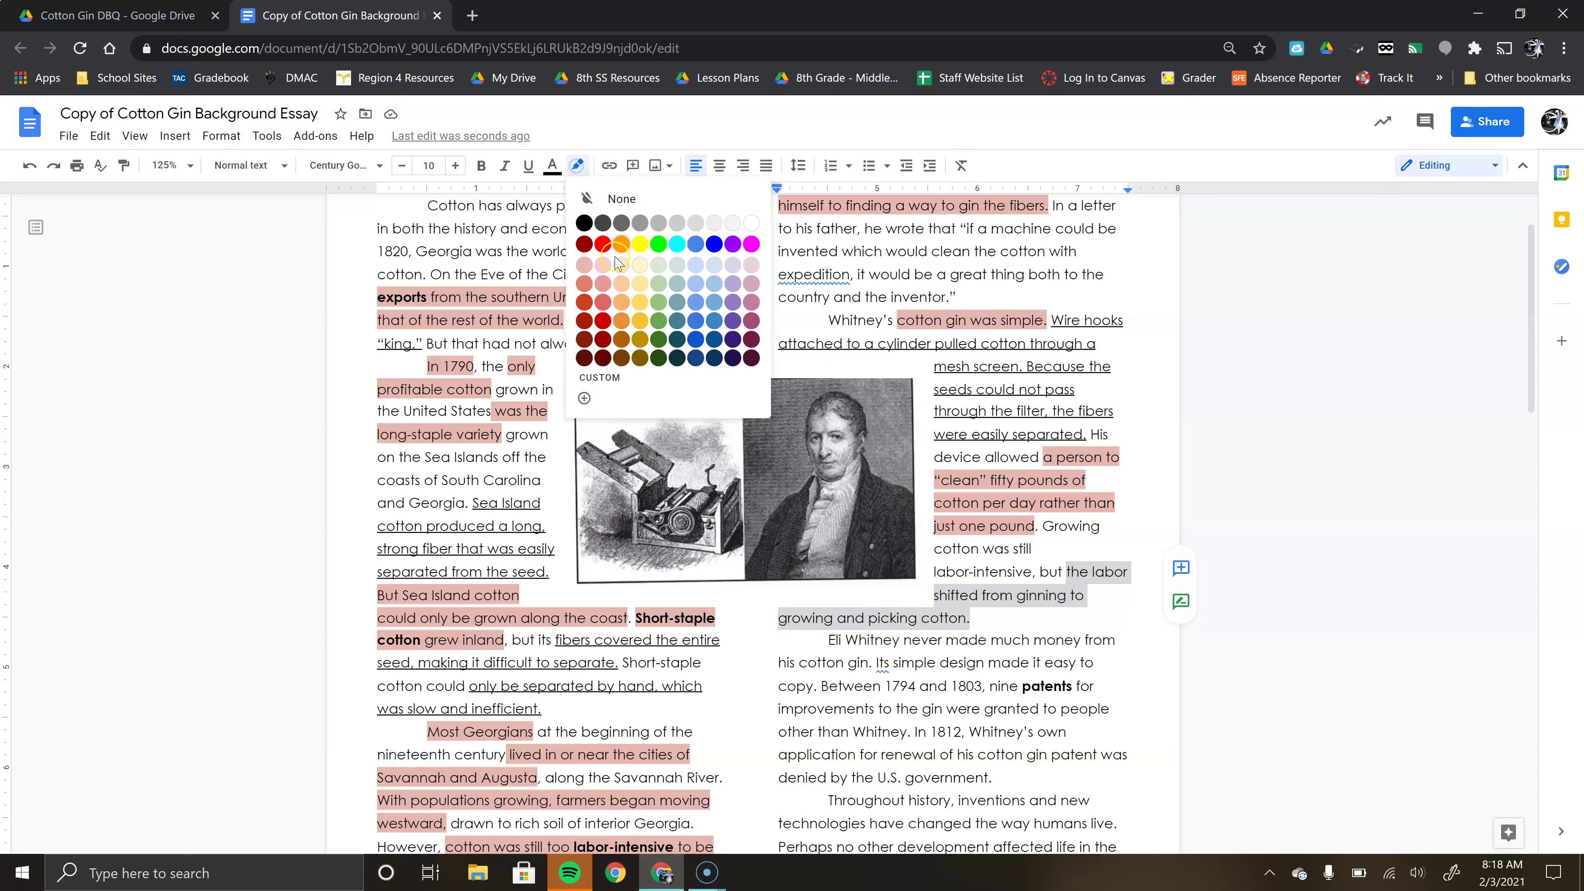
click(592, 269)
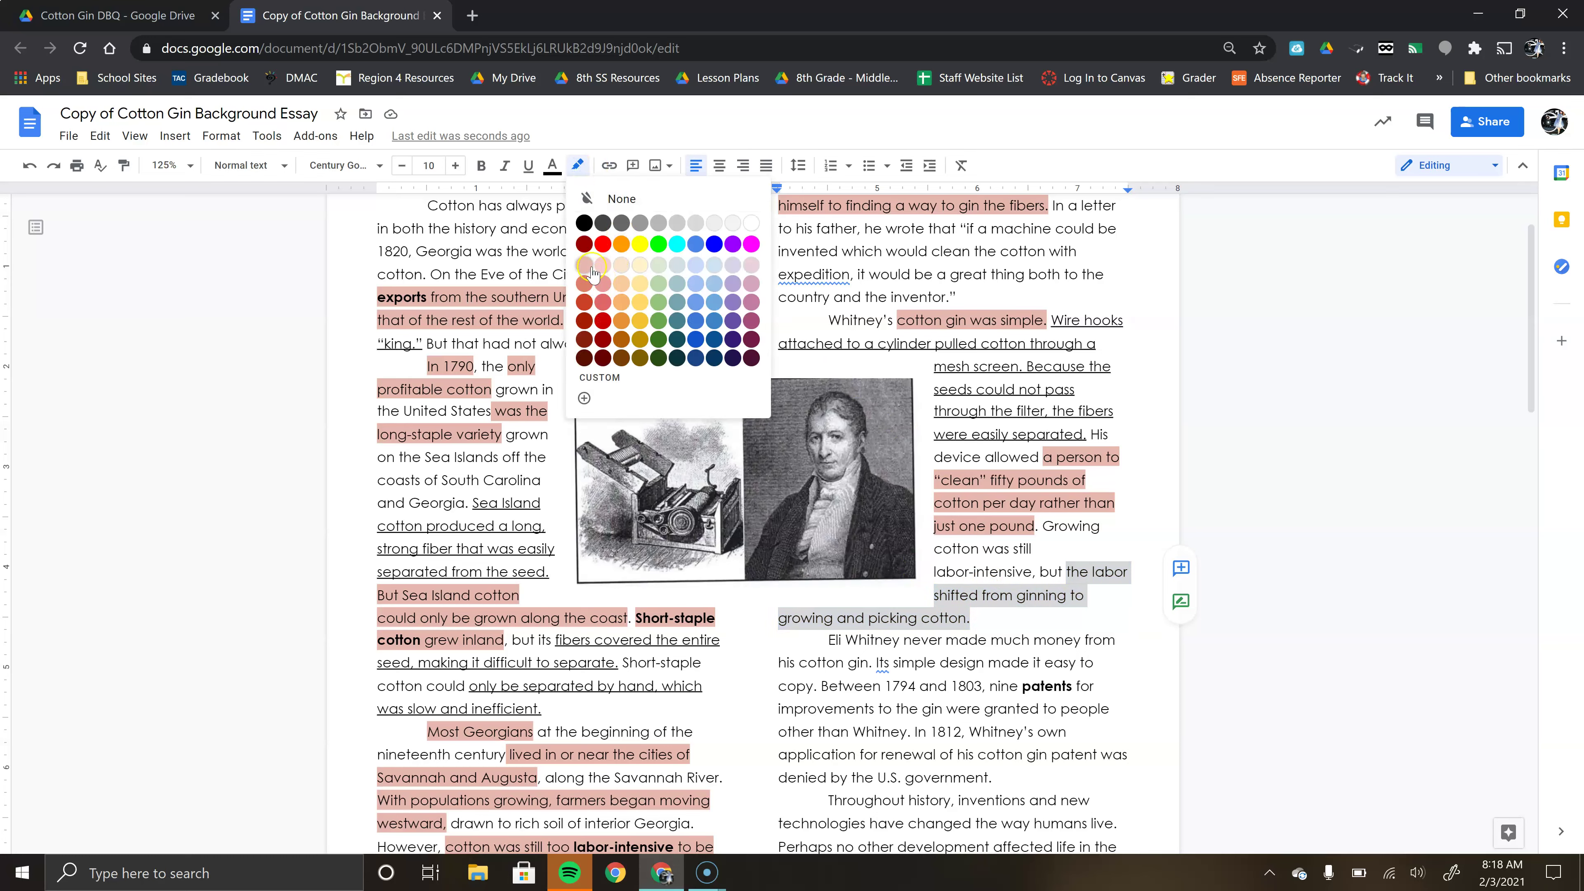
click(904, 617)
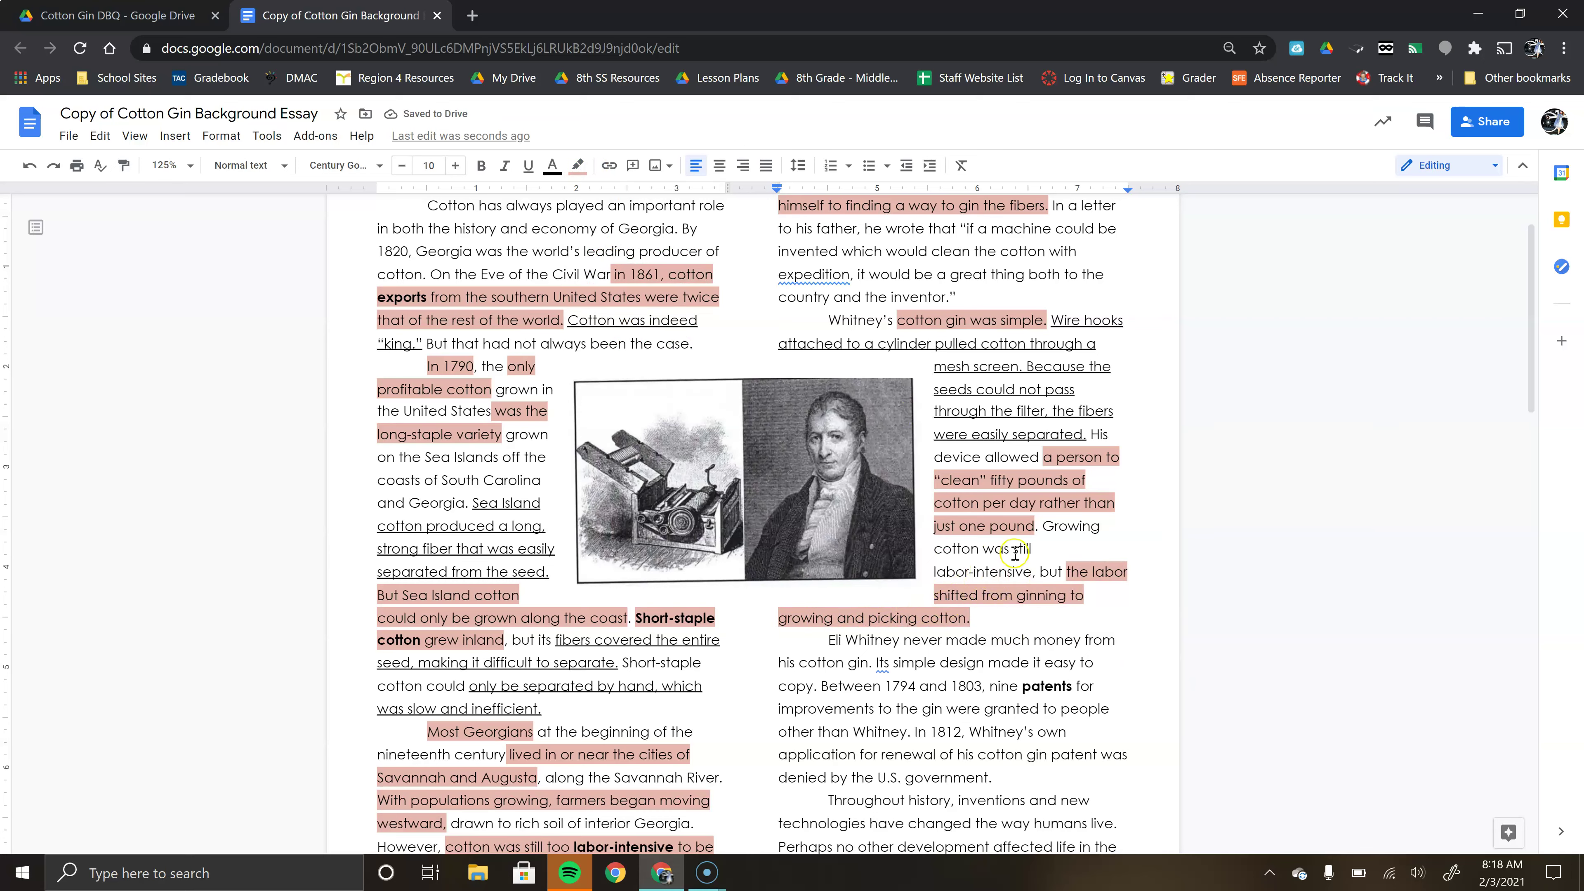
drag(1017, 549, 1032, 573)
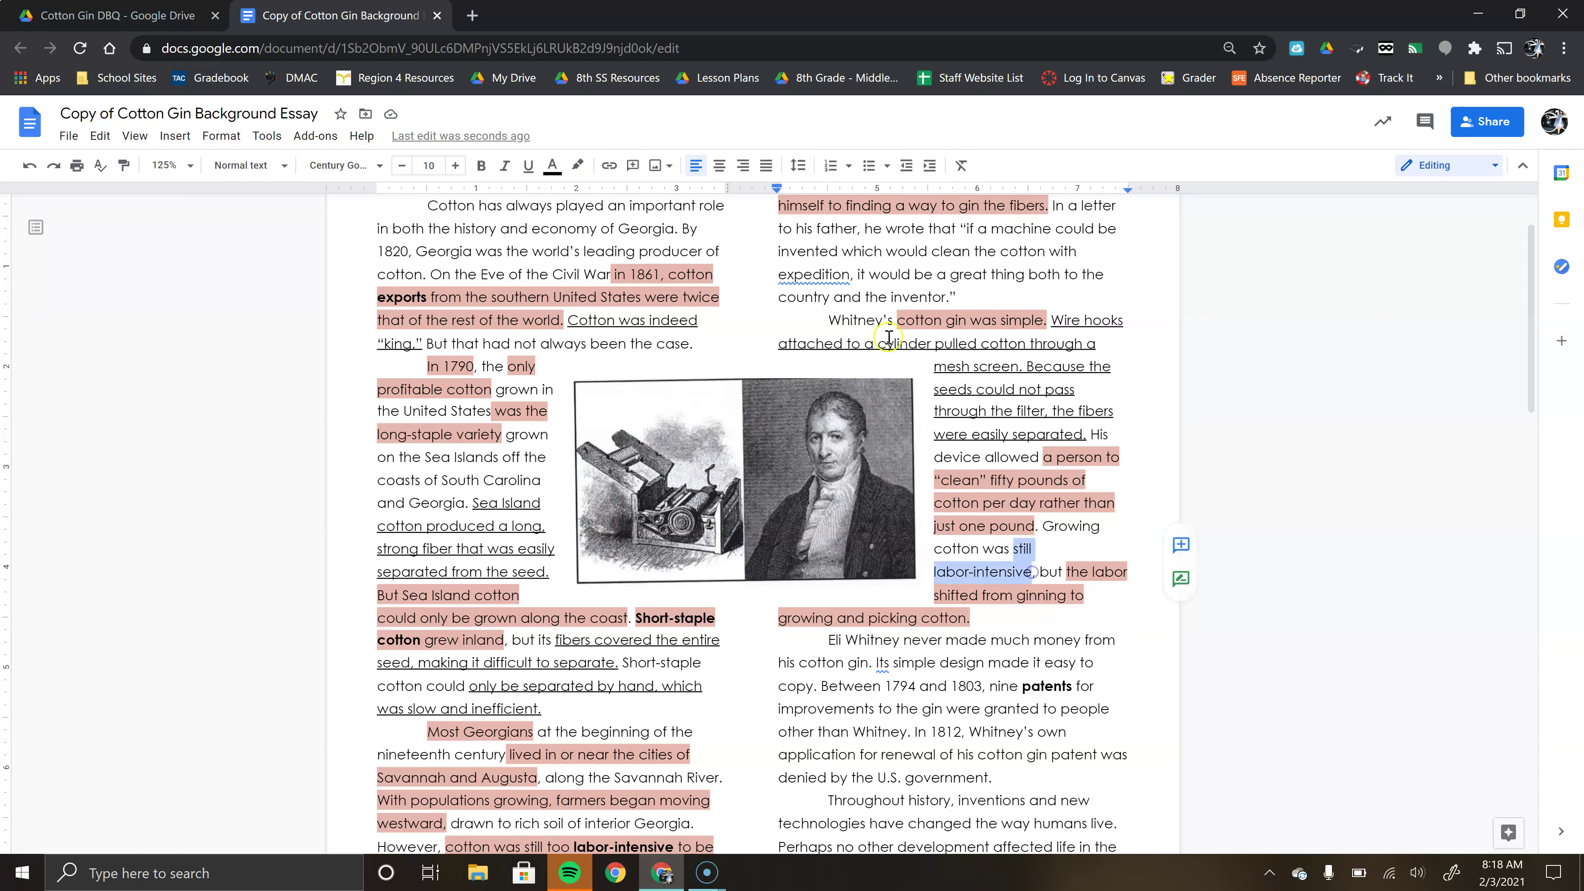
click(577, 166)
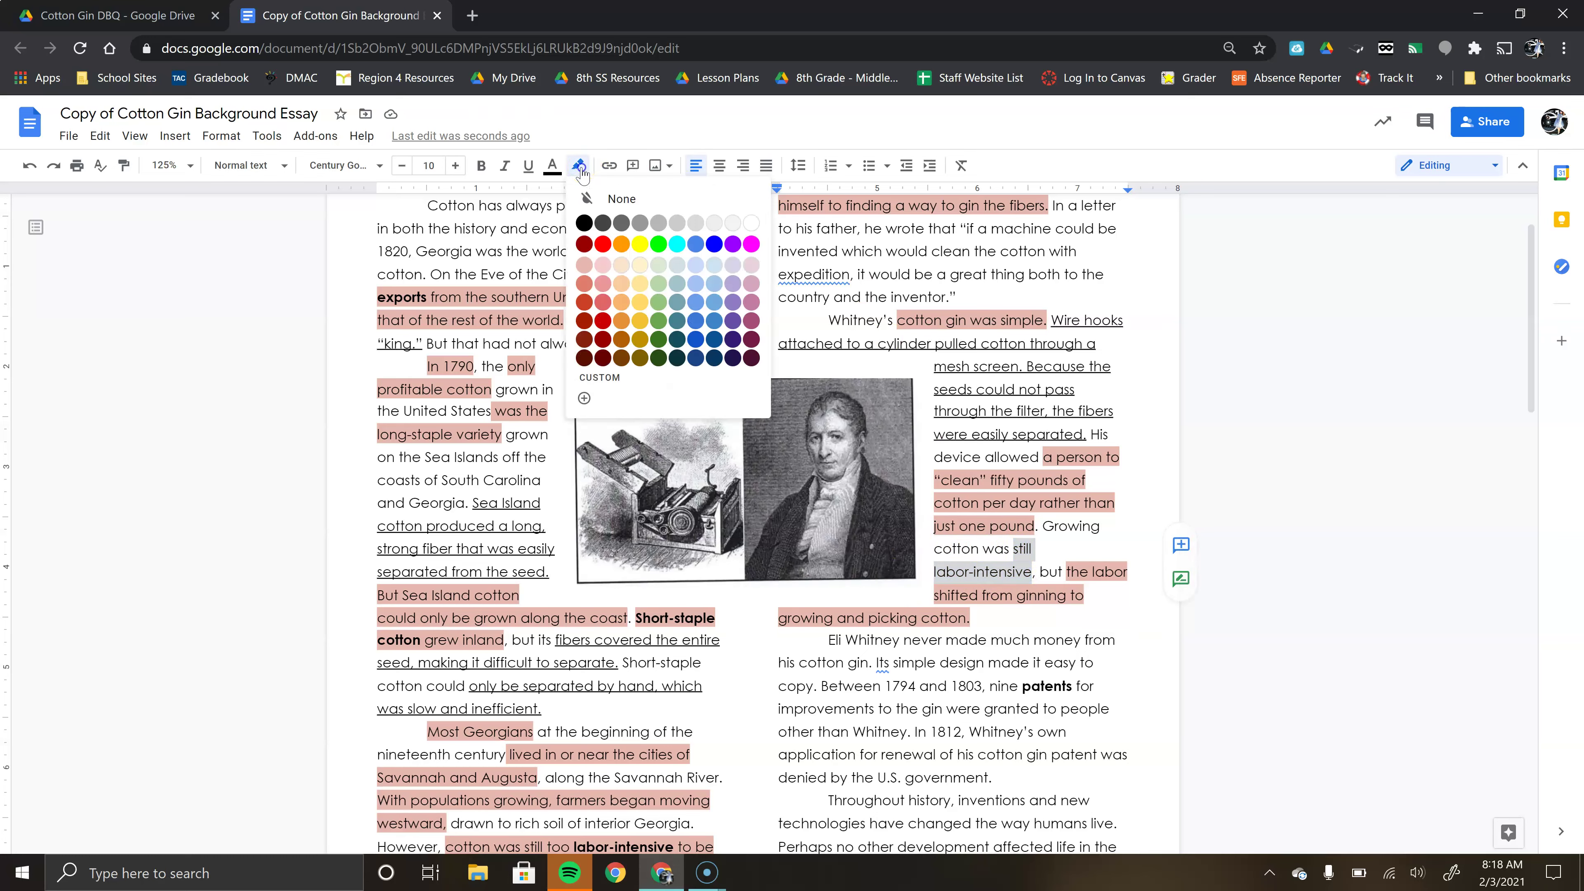
click(581, 267)
click(1026, 569)
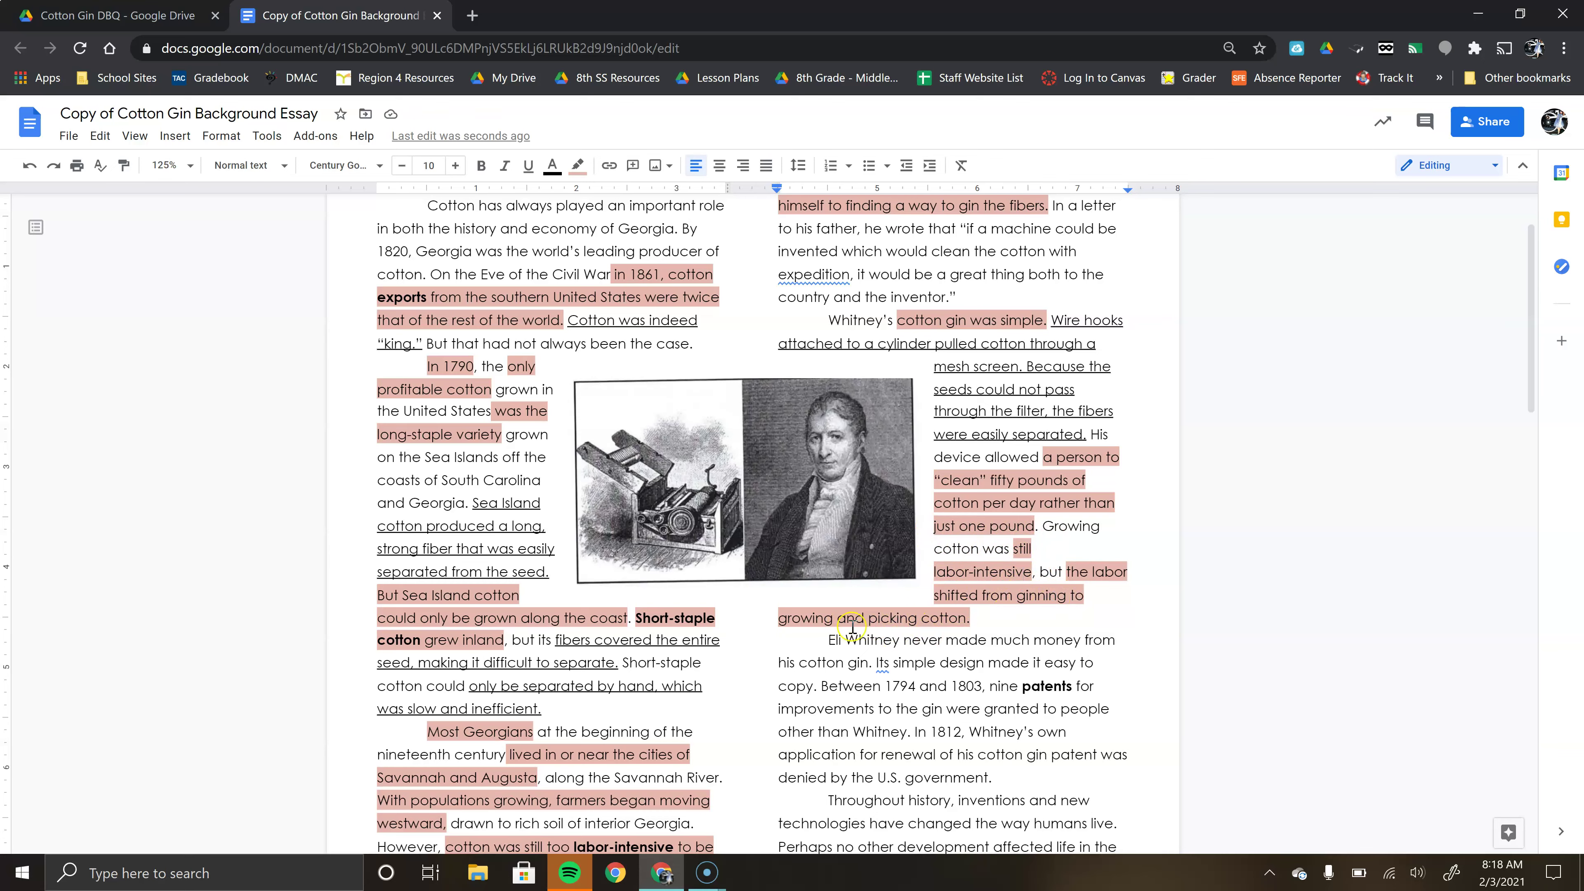
scroll(956, 626, down, 4)
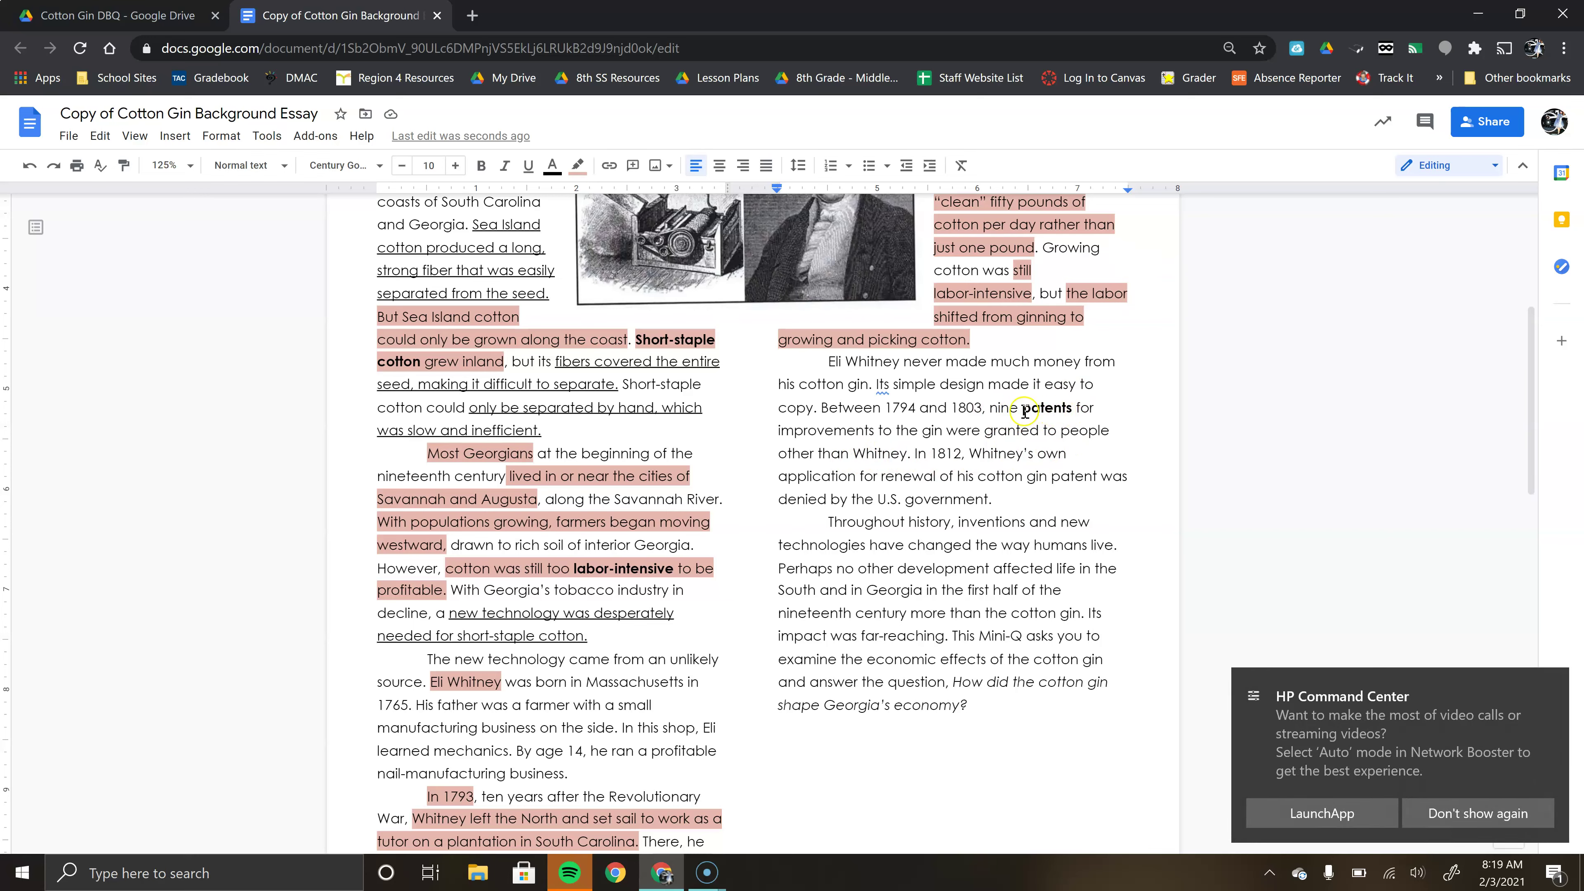
double_click(1065, 406)
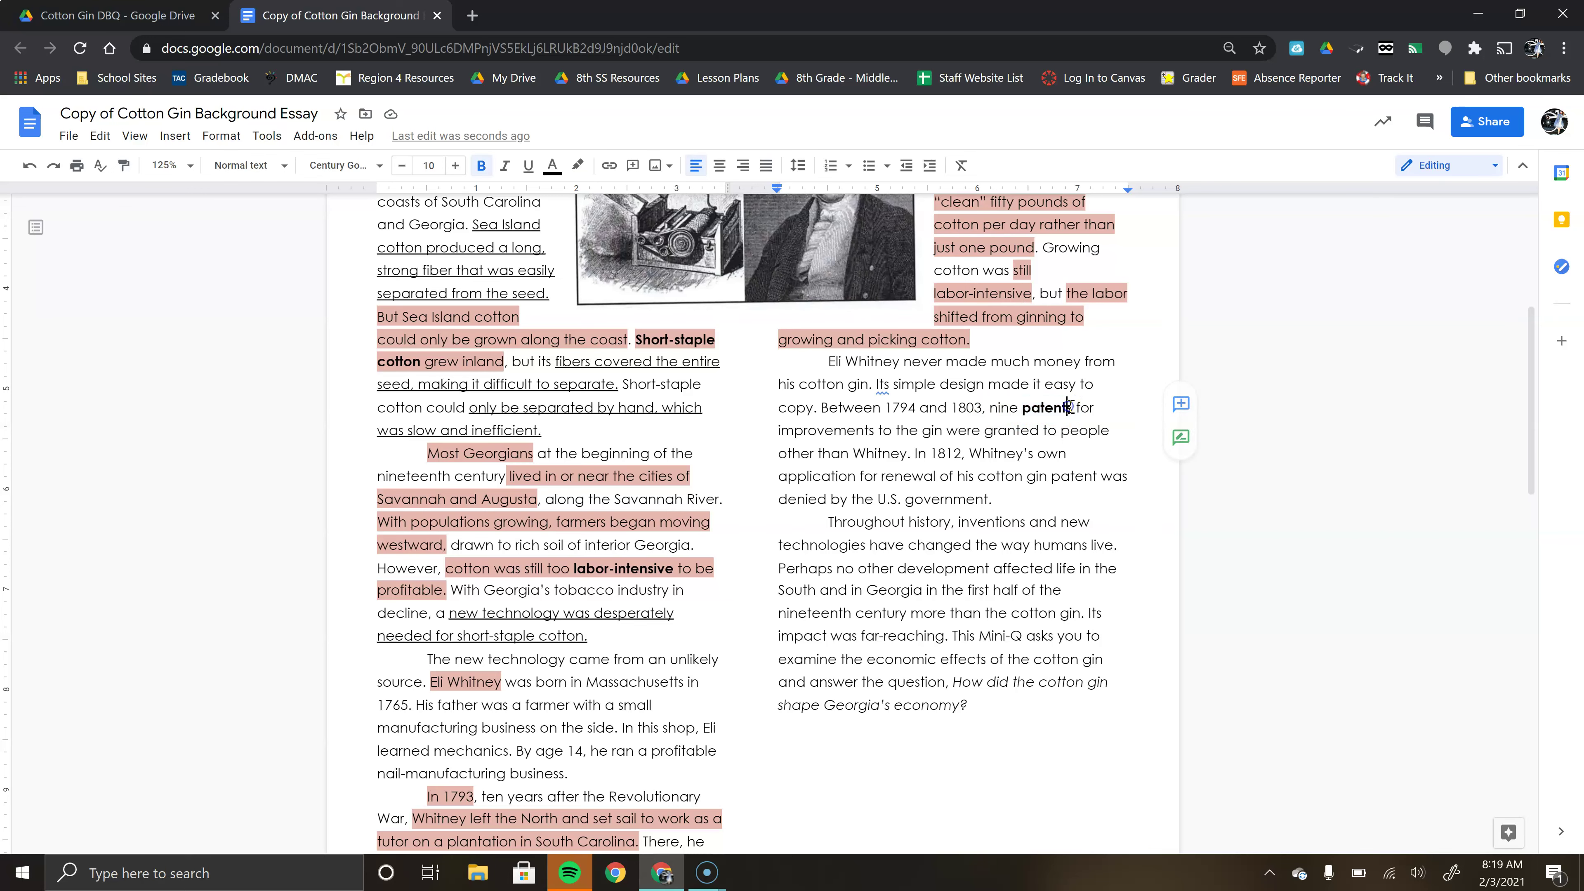
click(1034, 429)
drag(1022, 409, 1057, 407)
click(1026, 431)
Highlight "Eli Whitney never made much money from his cotton gin." in light red.
drag(829, 362, 885, 376)
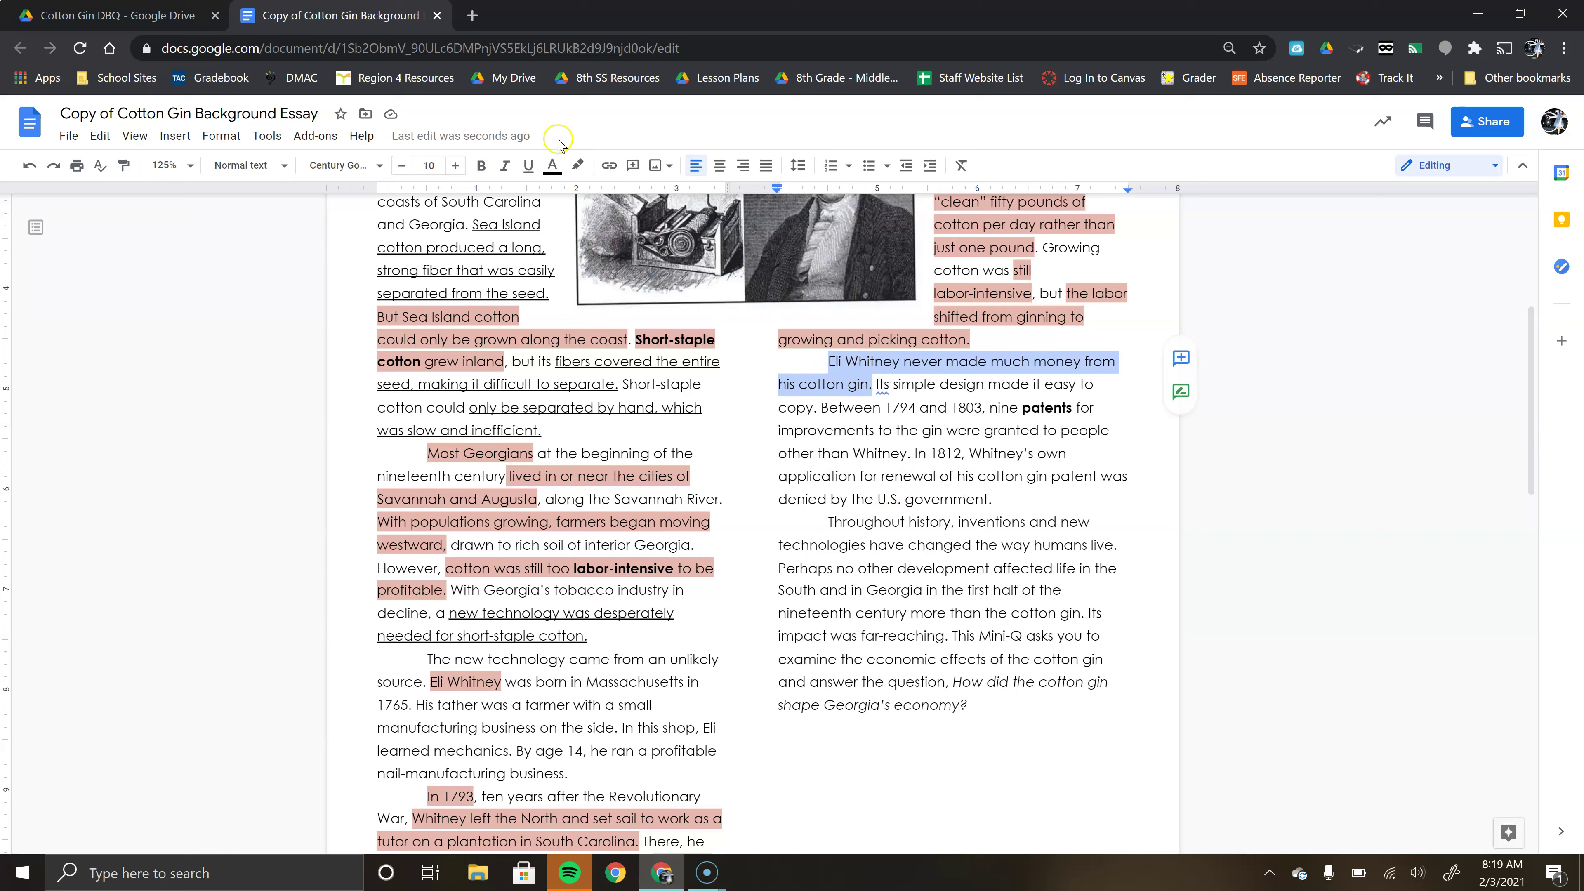
click(578, 166)
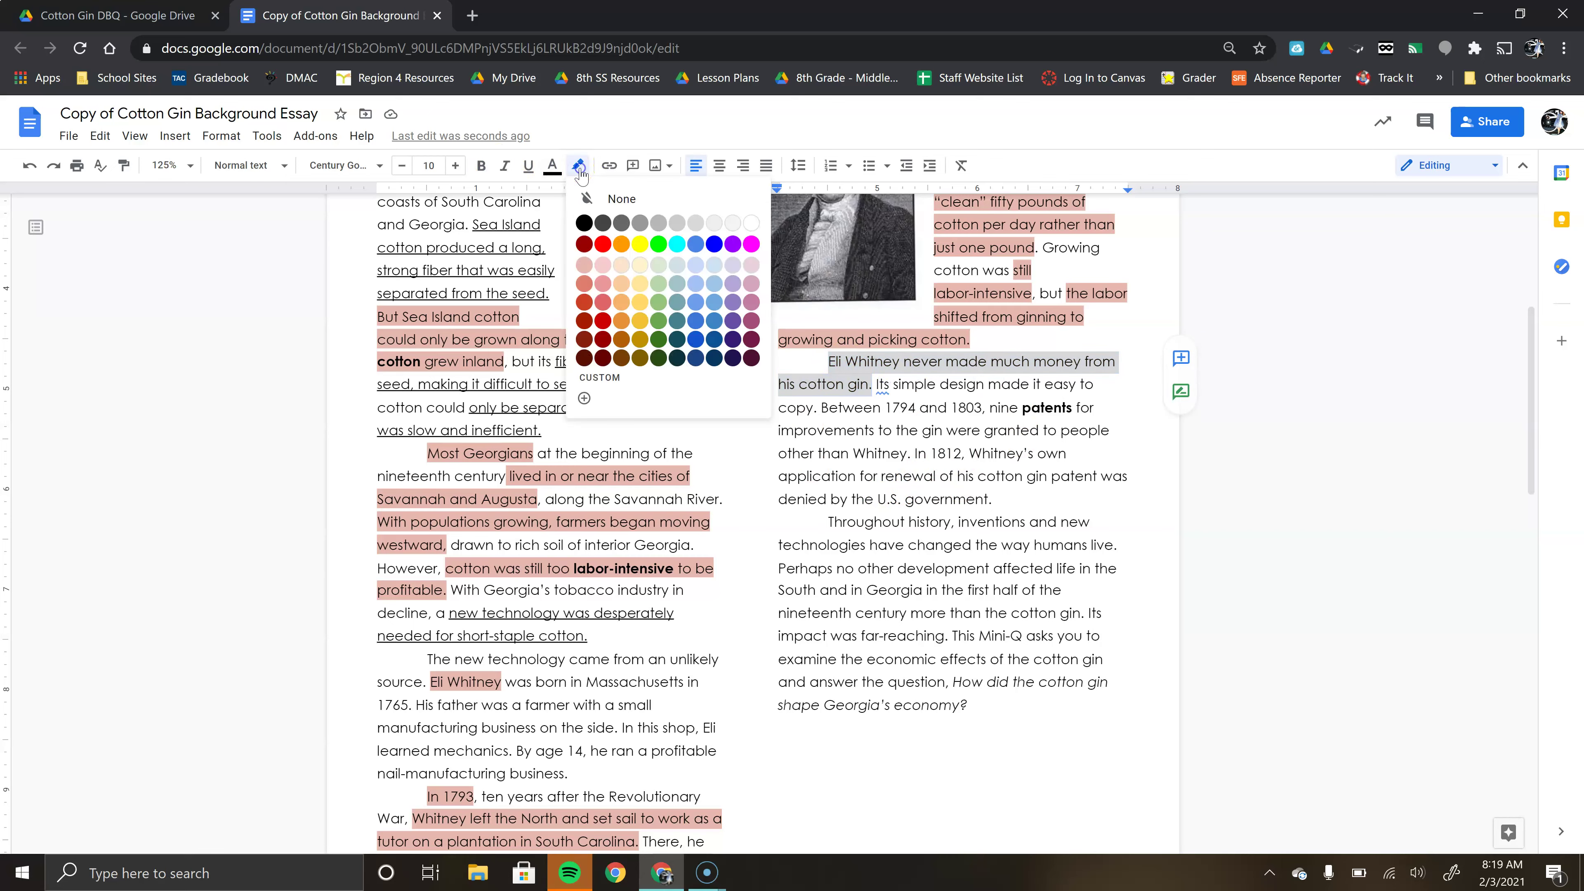
click(583, 265)
click(888, 380)
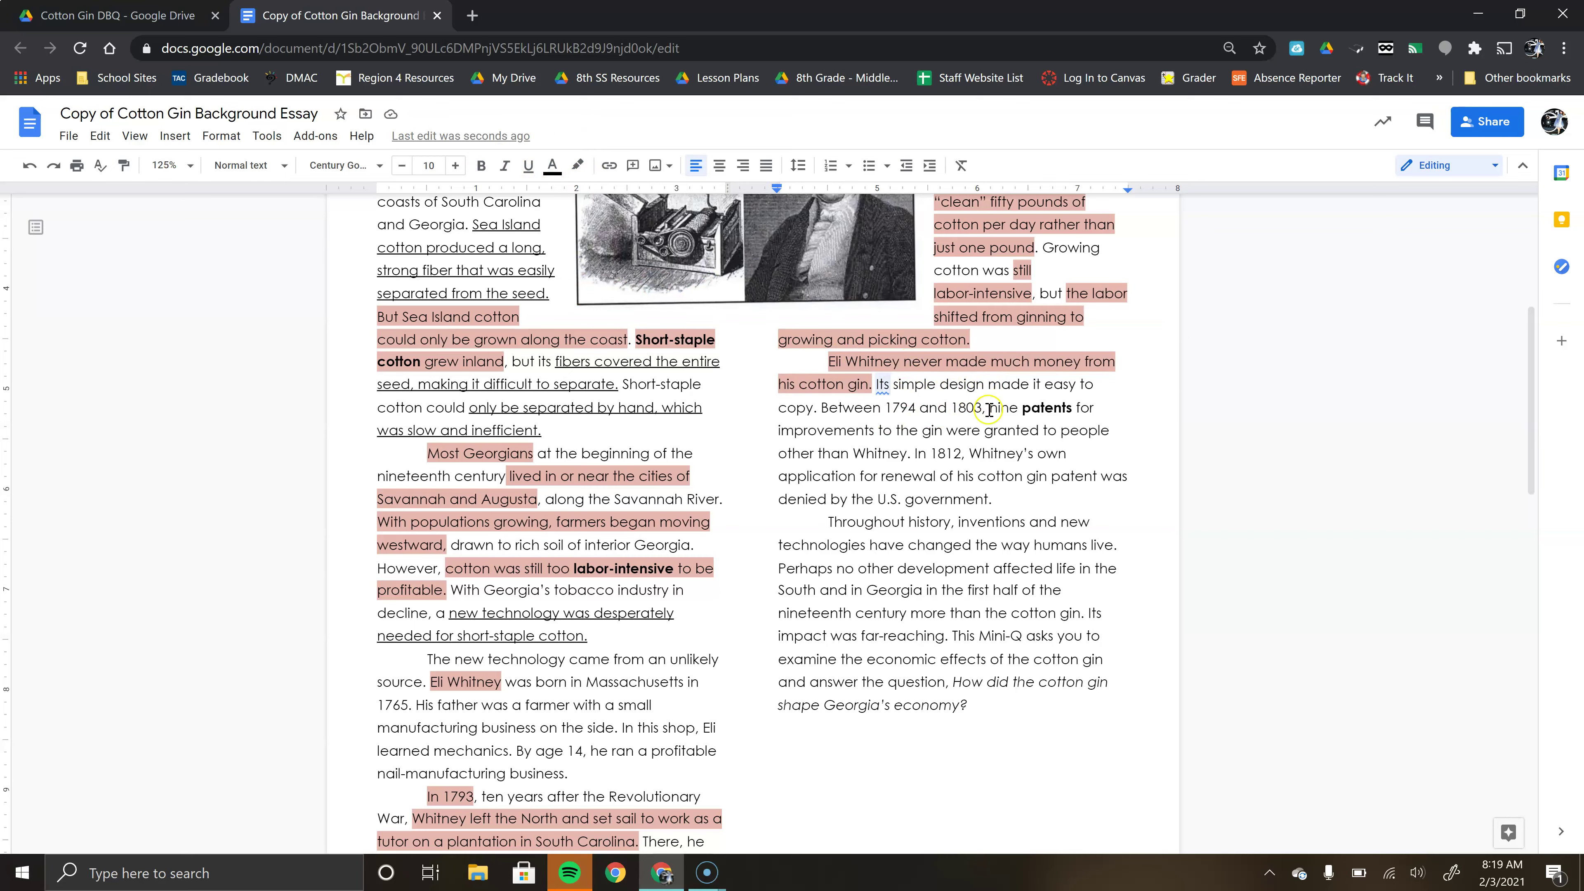
Highlight "no other development affected life in the South and in Georgia in the first half of the nineteenth century more than the cotton gin." in light red.
scroll(949, 487, down, 2)
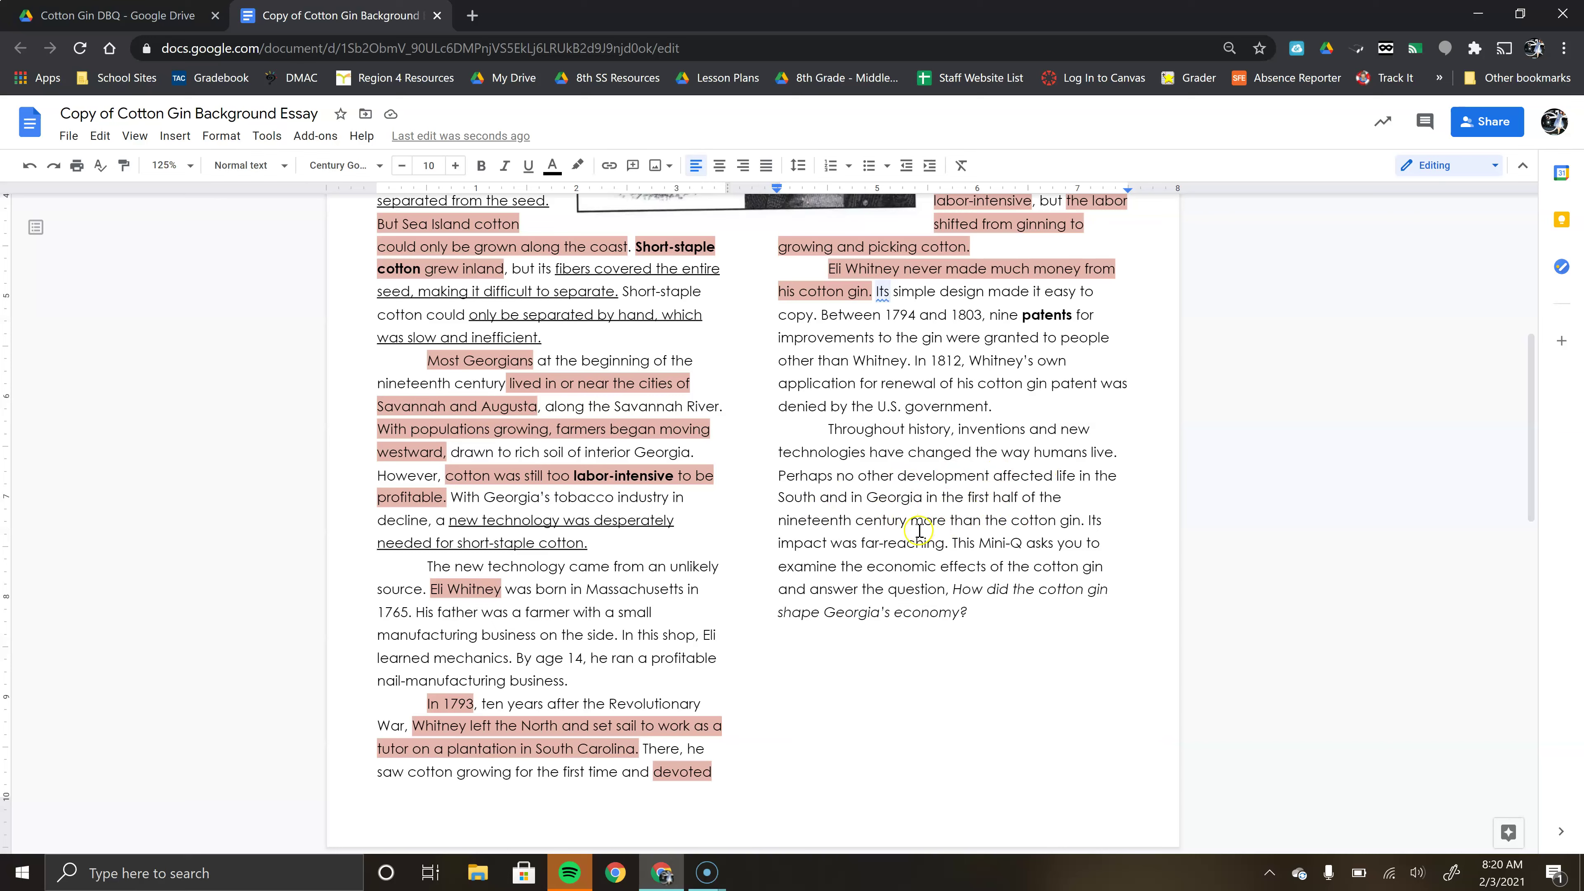
drag(1085, 520, 834, 473)
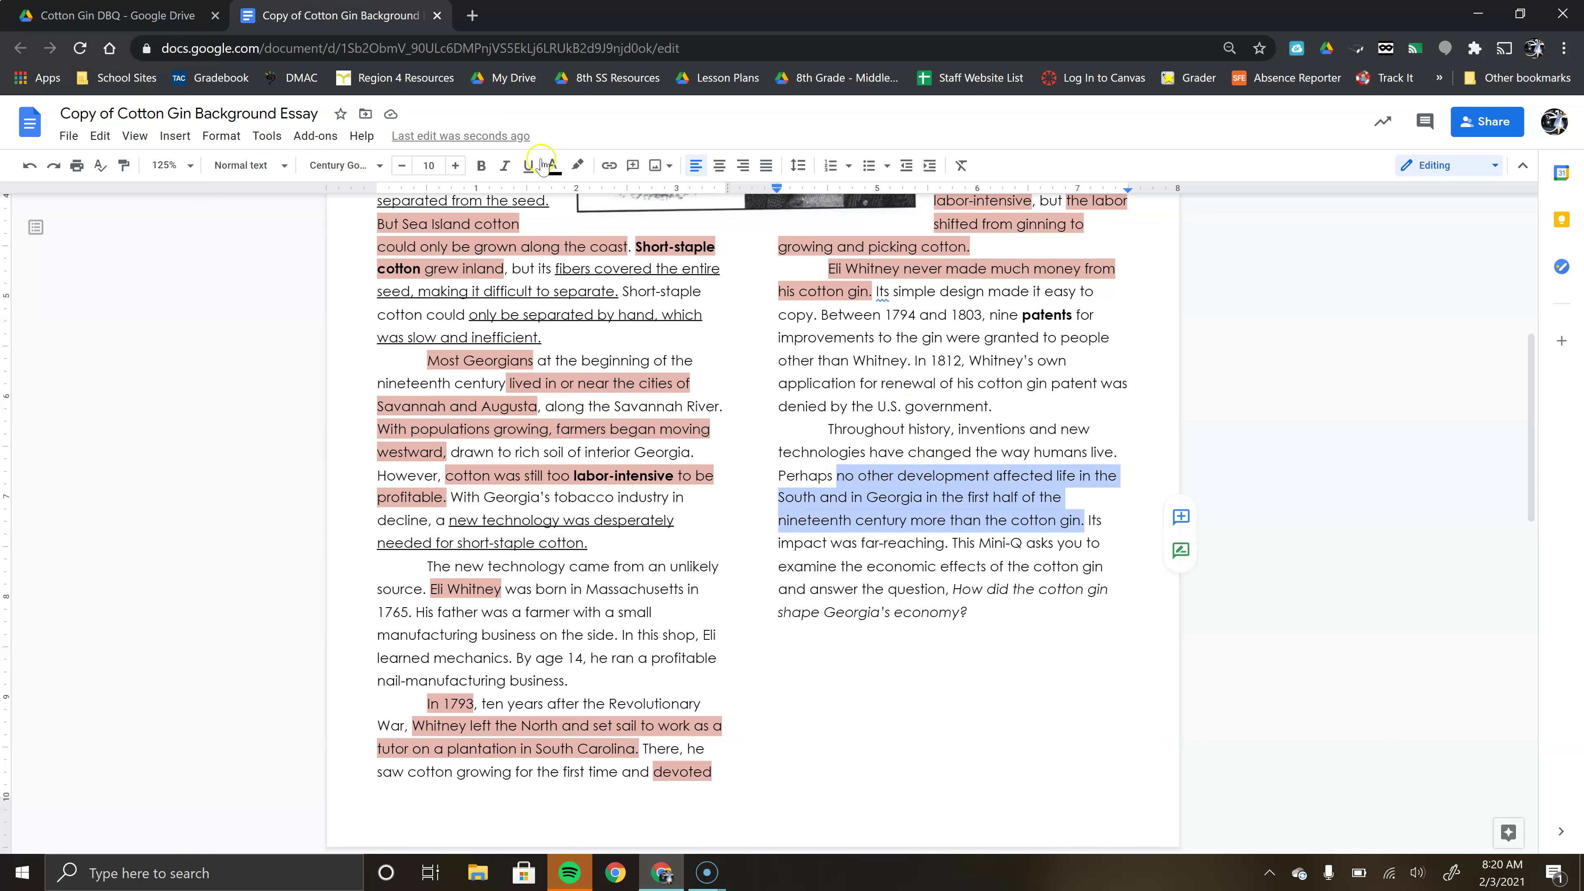
click(579, 166)
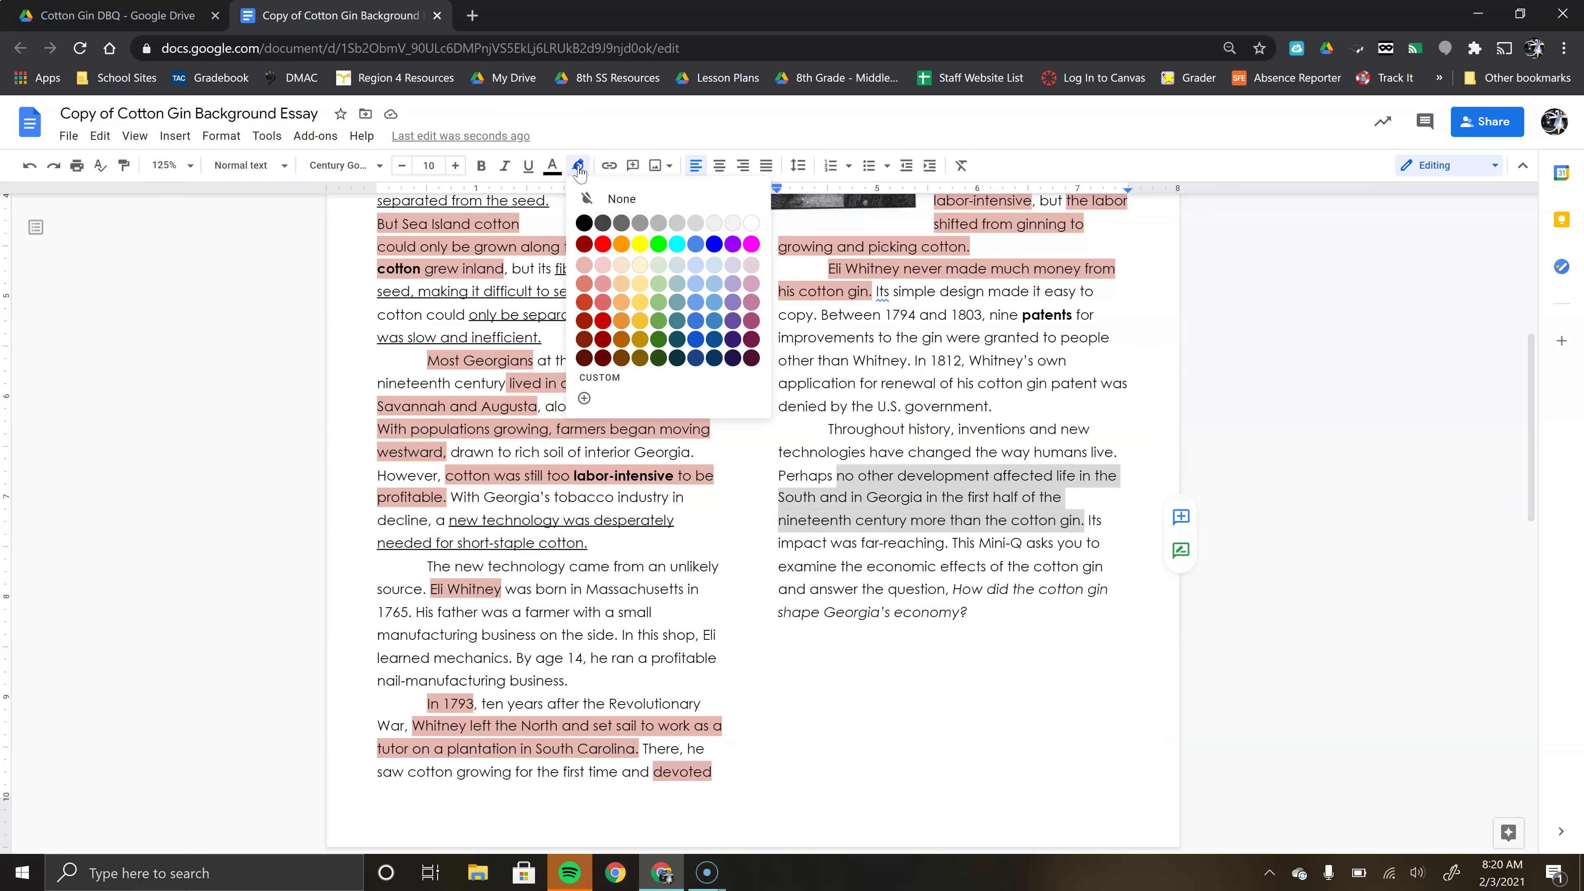
click(578, 264)
click(1006, 470)
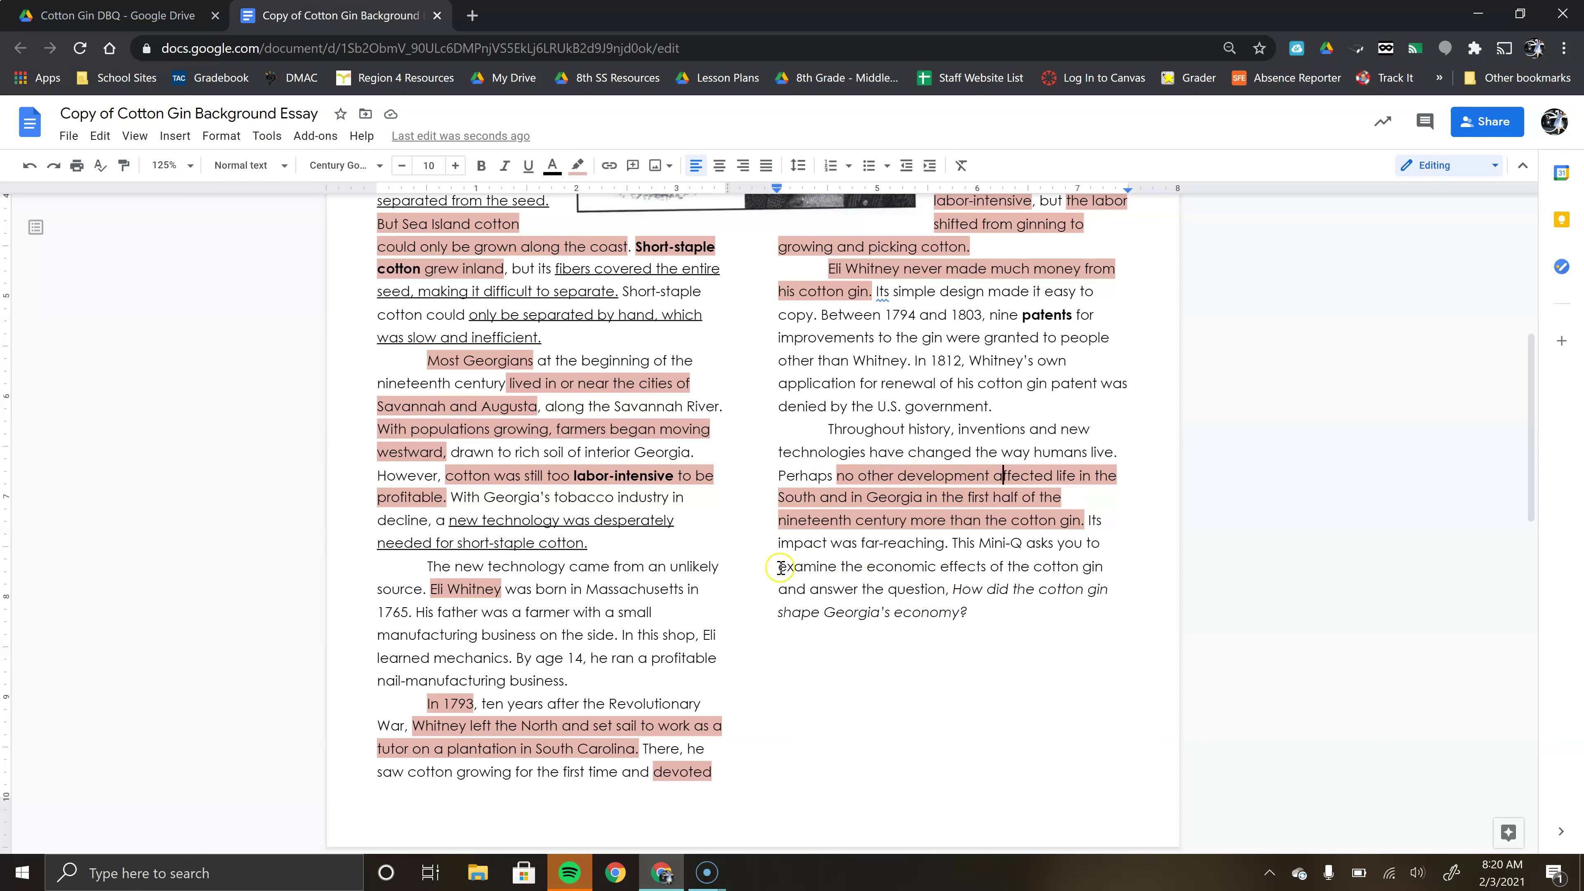
Highlight "examine the economic effects of the cotton gin" in the last paragraph in light red.
drag(778, 573, 1108, 572)
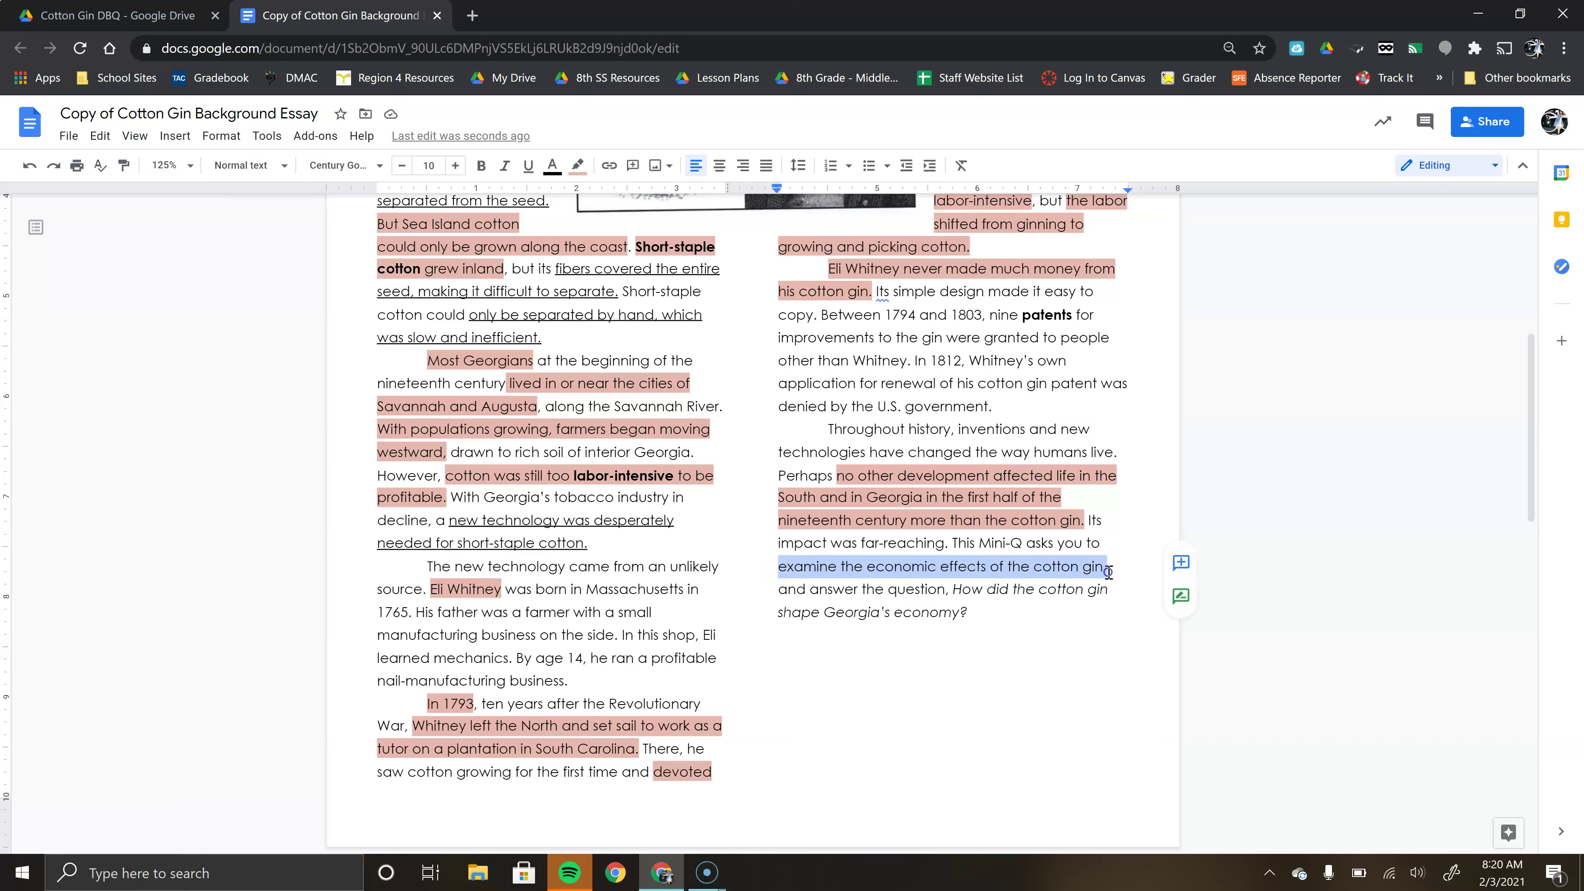
click(578, 166)
click(584, 265)
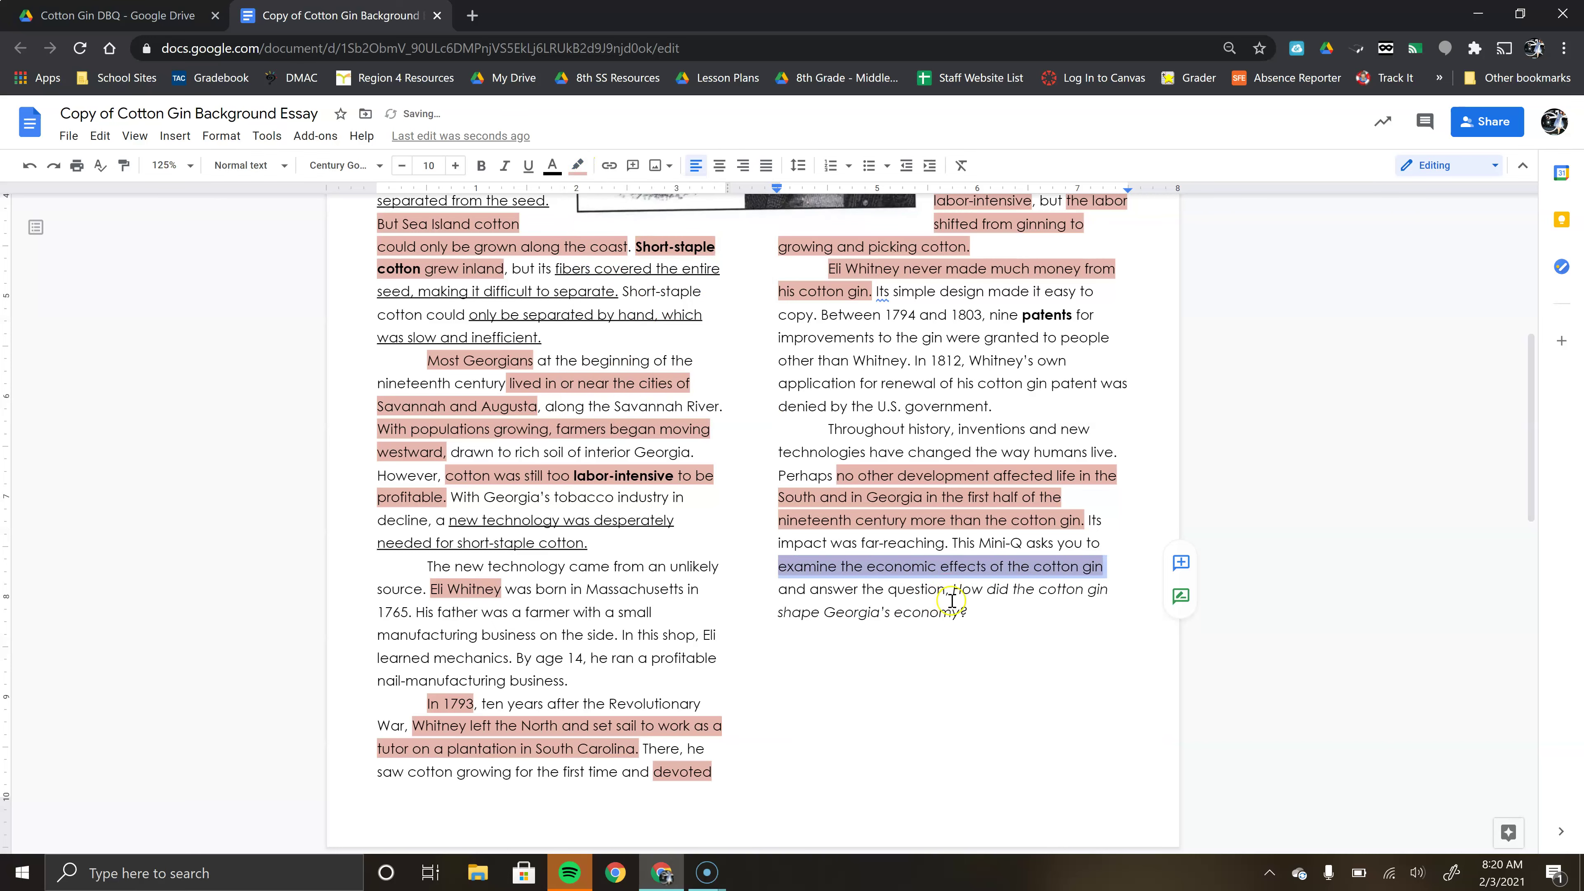
Highlight the closing question "How did the cotton gin shape Georgia's economy?" in light purple.
drag(954, 590, 976, 615)
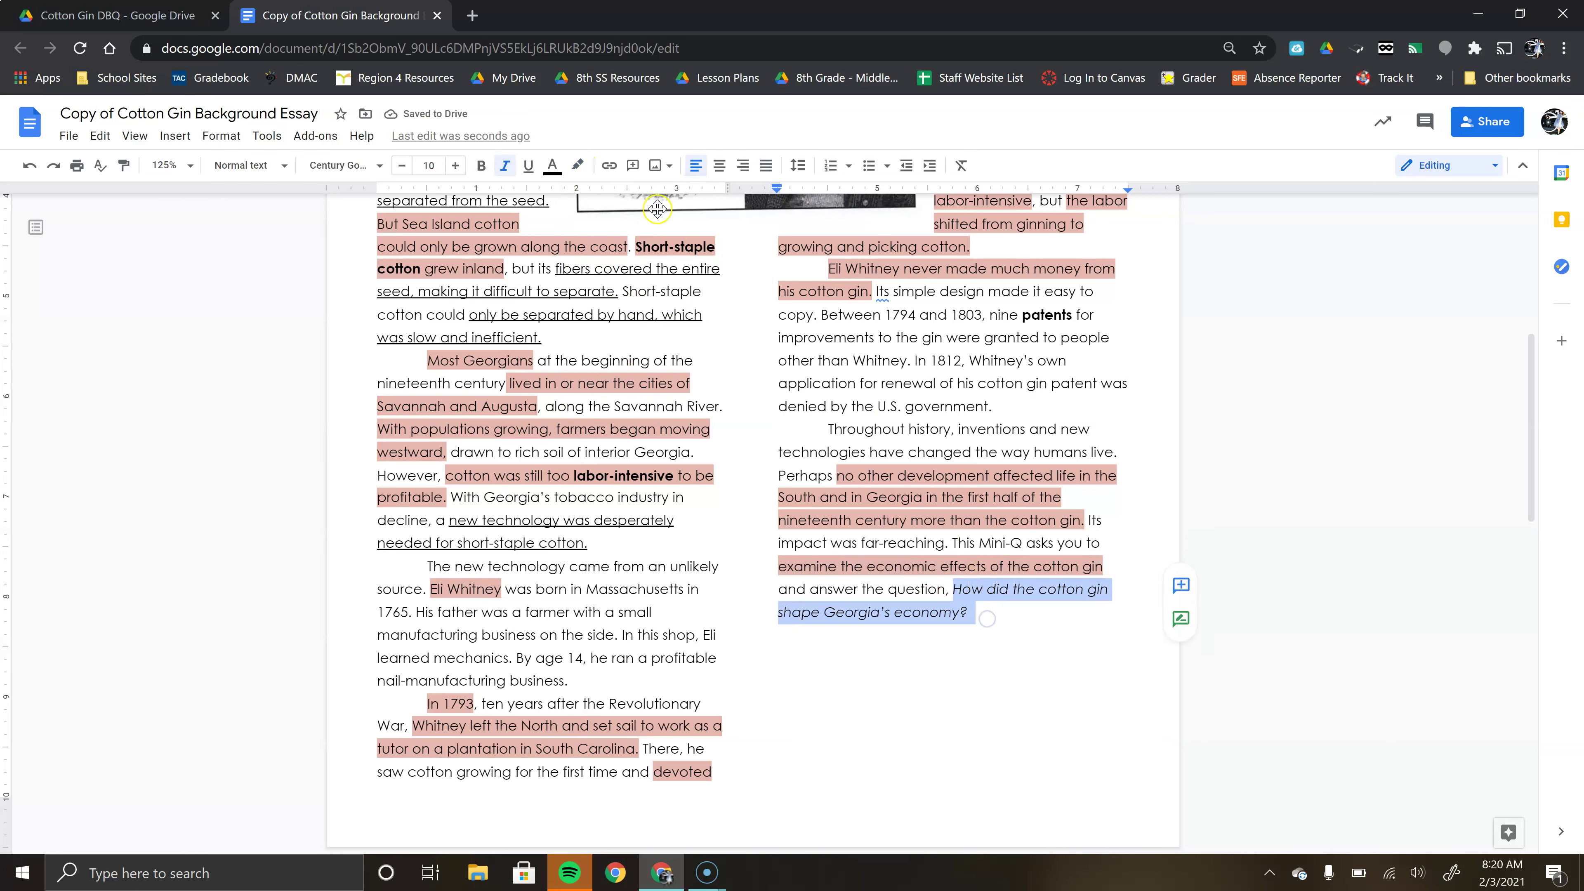
click(590, 166)
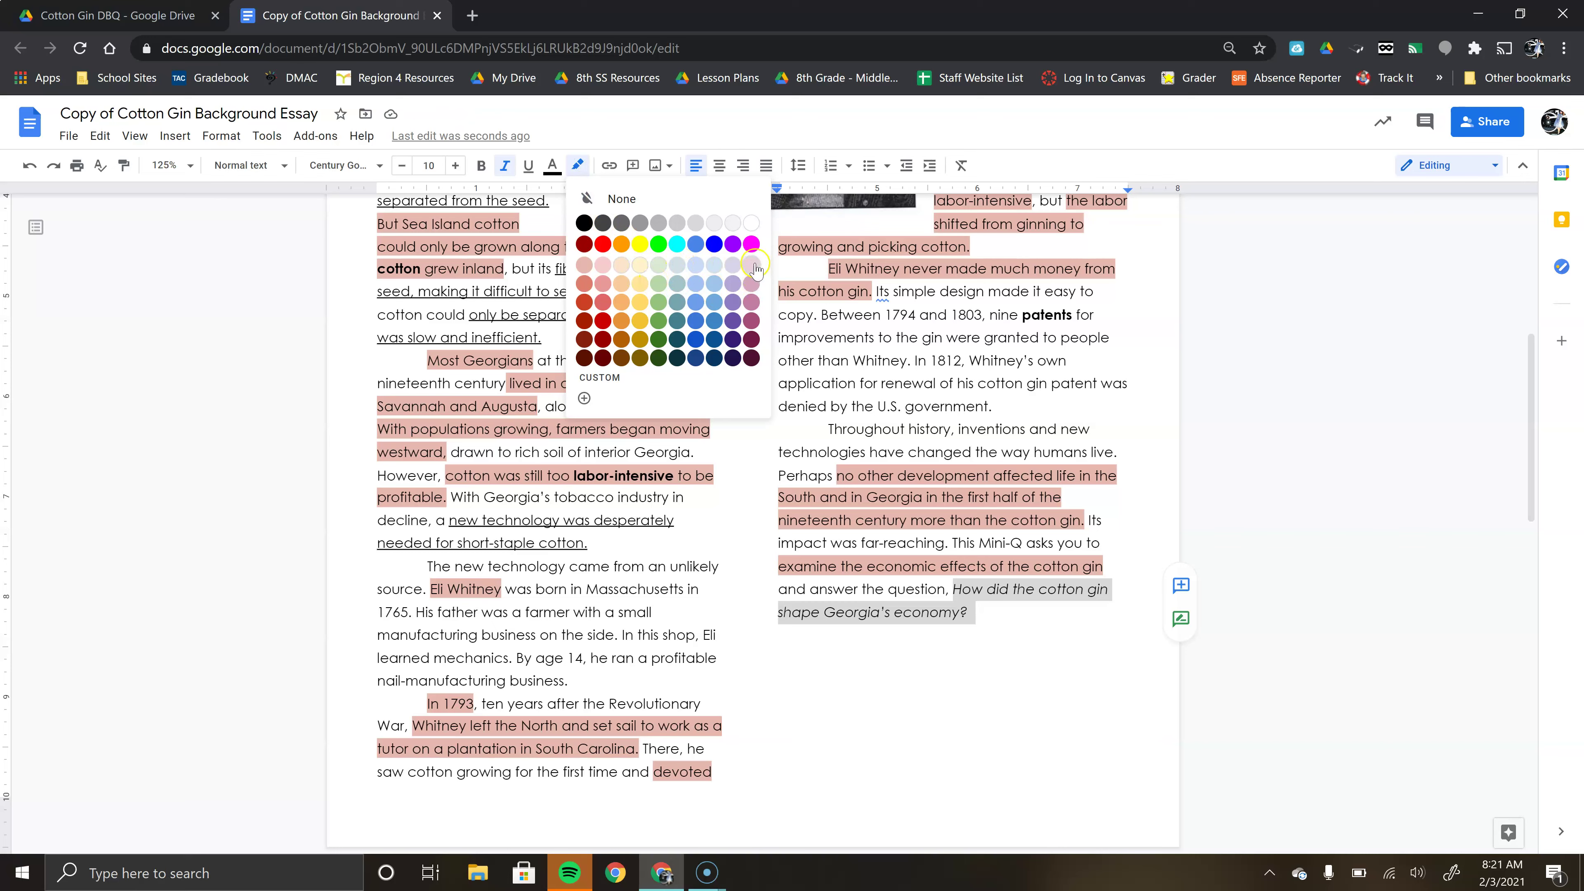
click(733, 270)
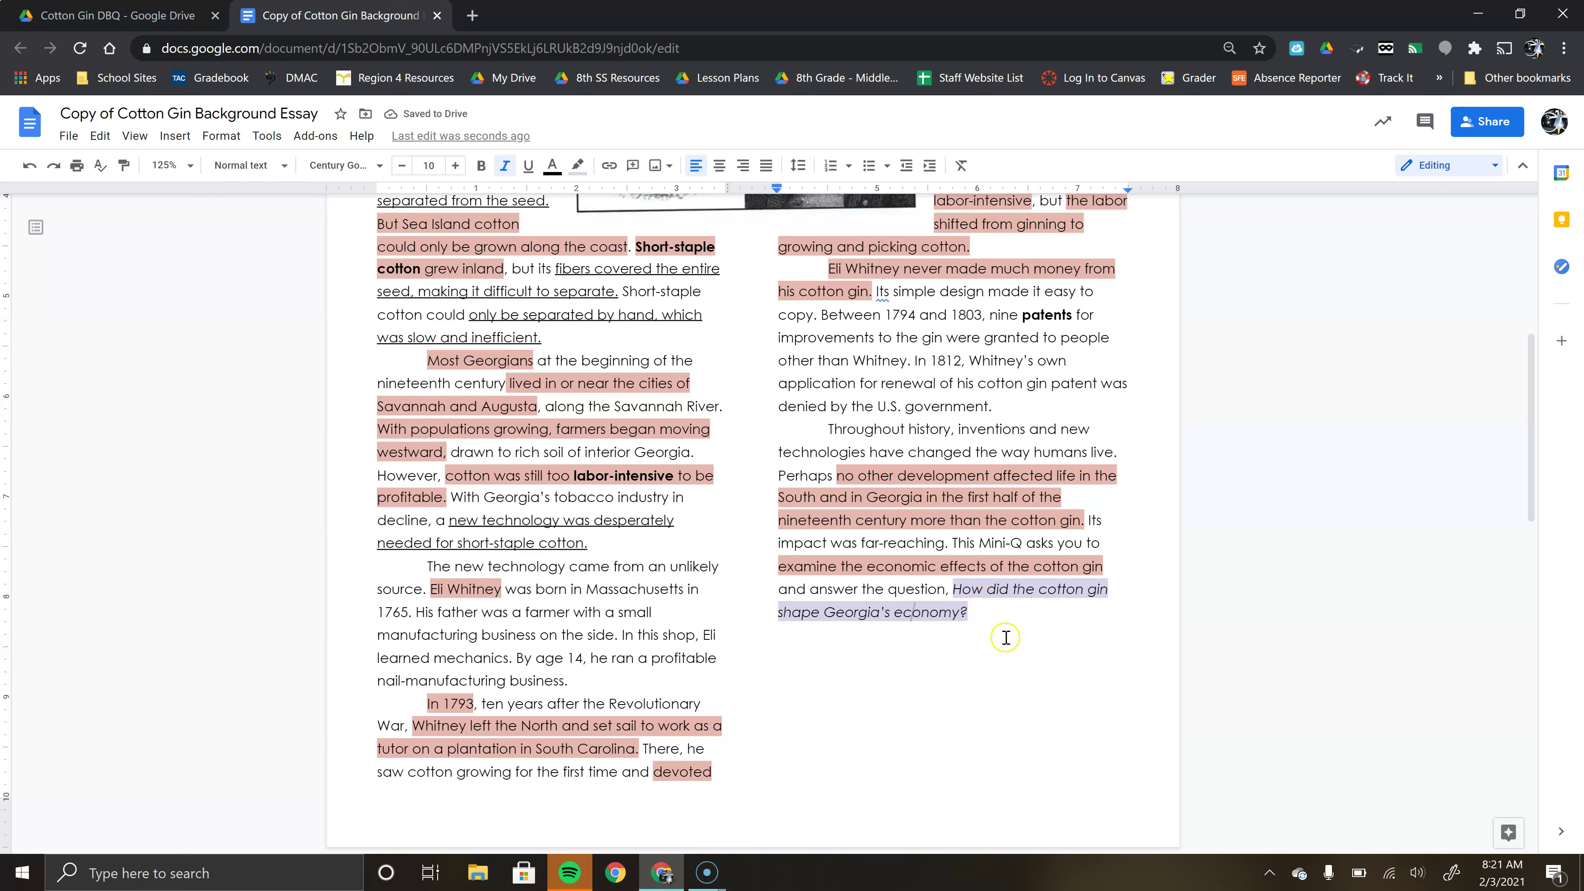
Add the non-italic heading "Economic Effects:" below the closing question, leaving a blank line between, and start a numbered list under it.
click(1000, 612)
key(Return)
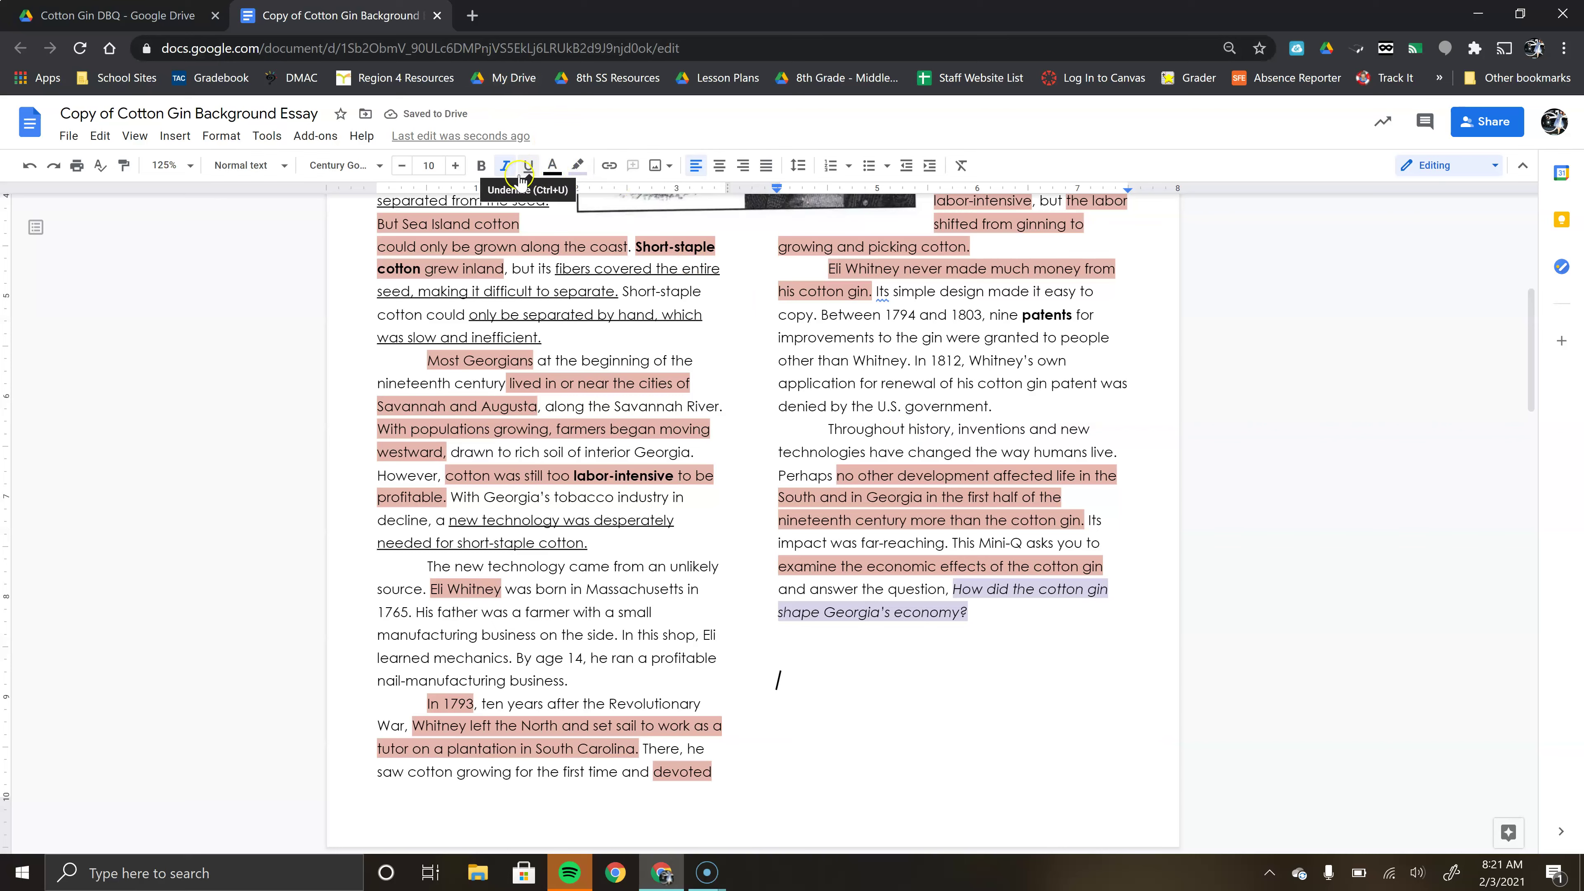
click(504, 166)
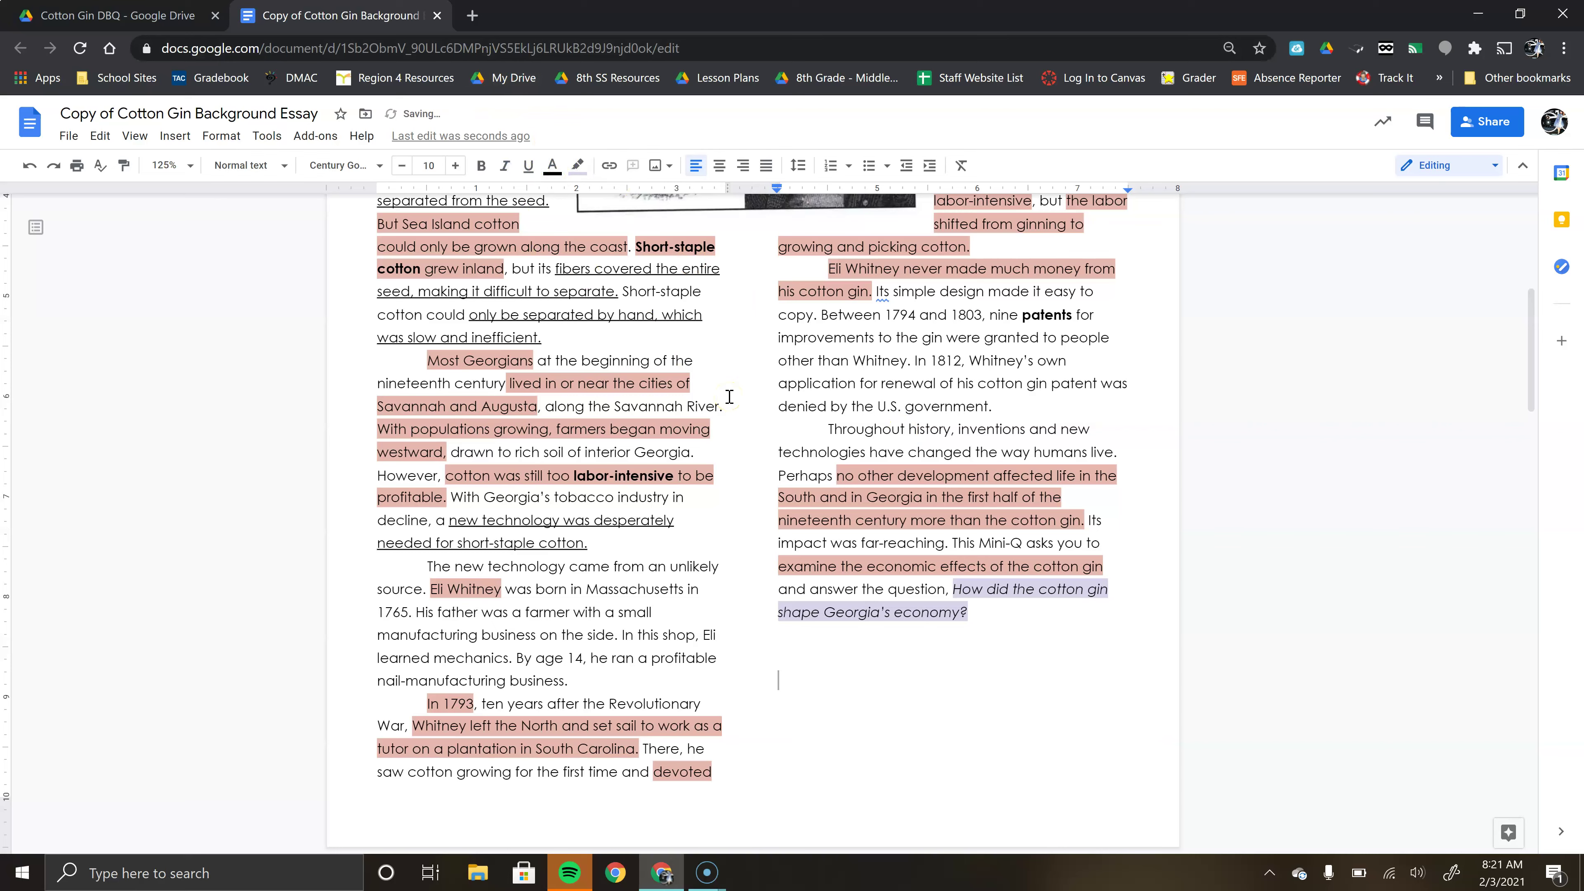
text(Economi)
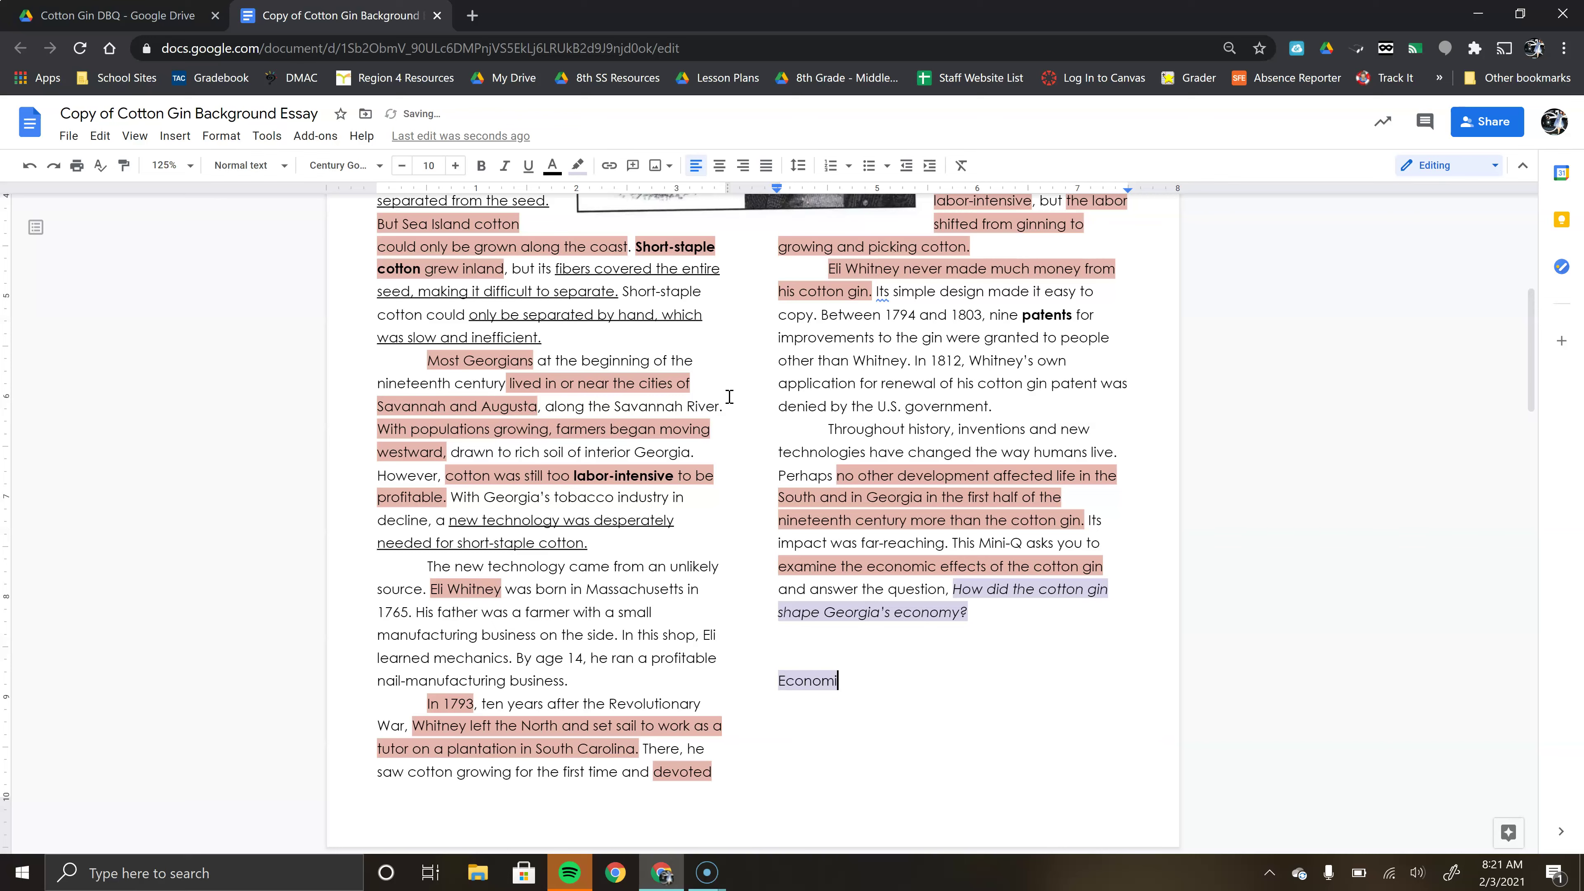
text(c Effects:)
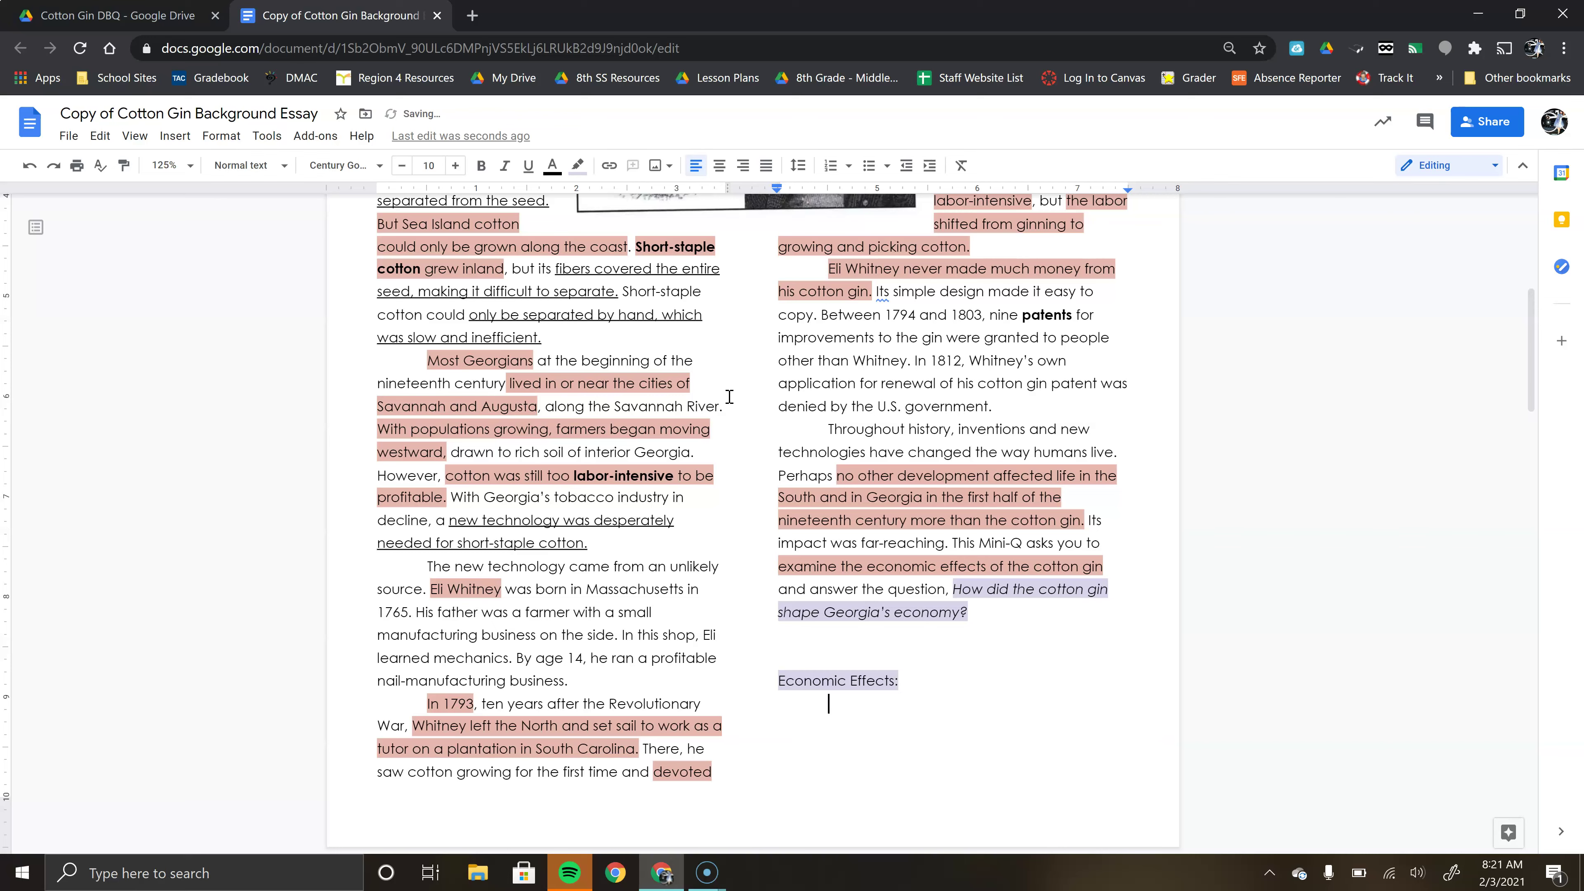
text(1.)
shift+click(729, 396)
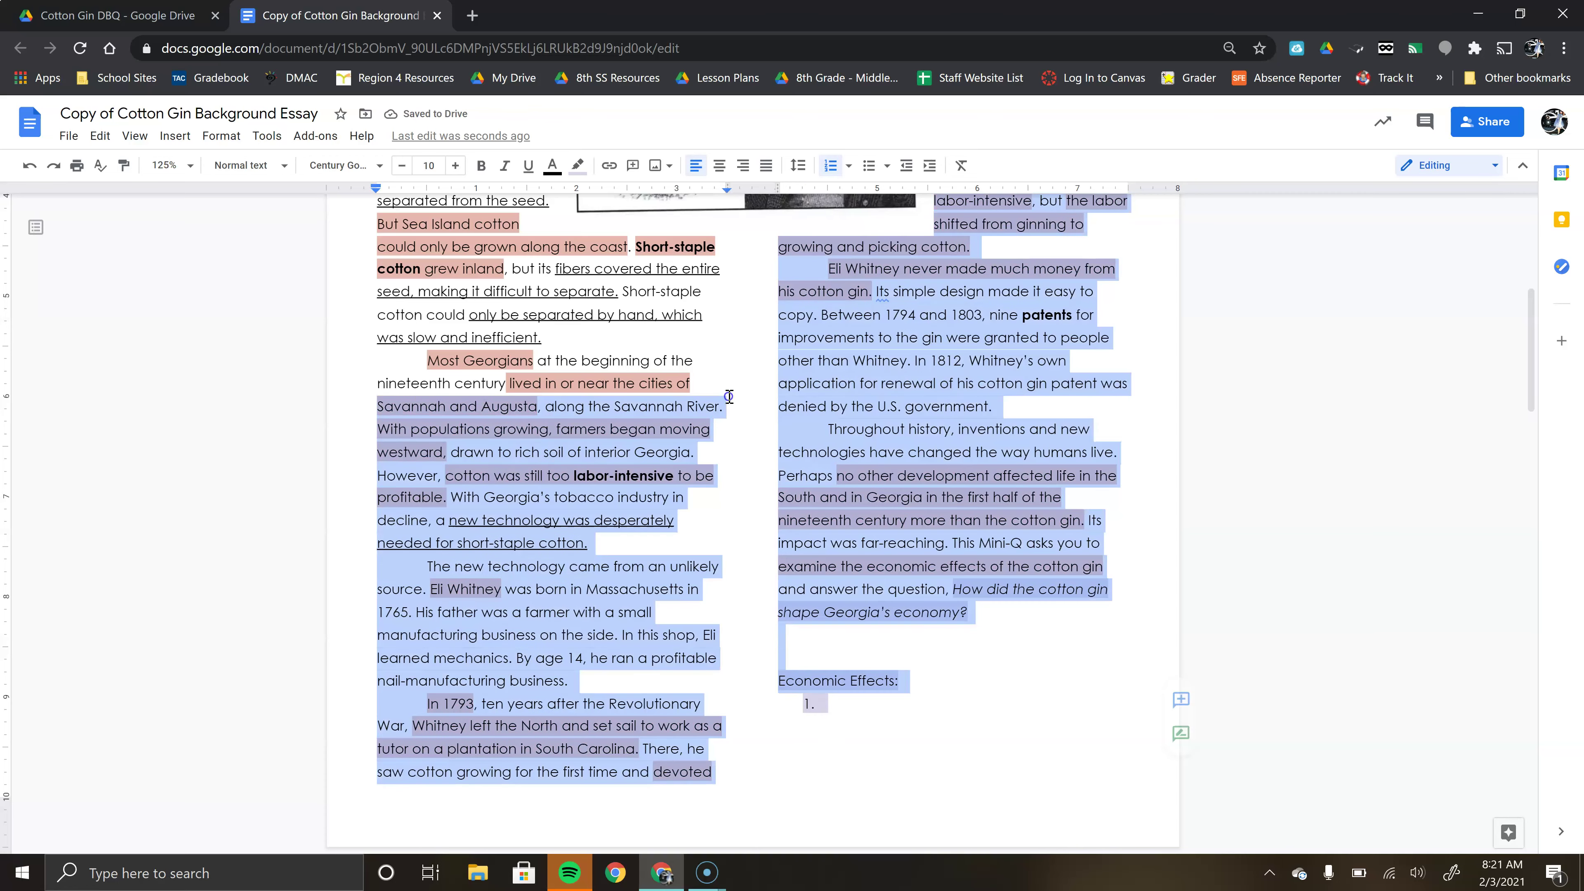
text(Inc)
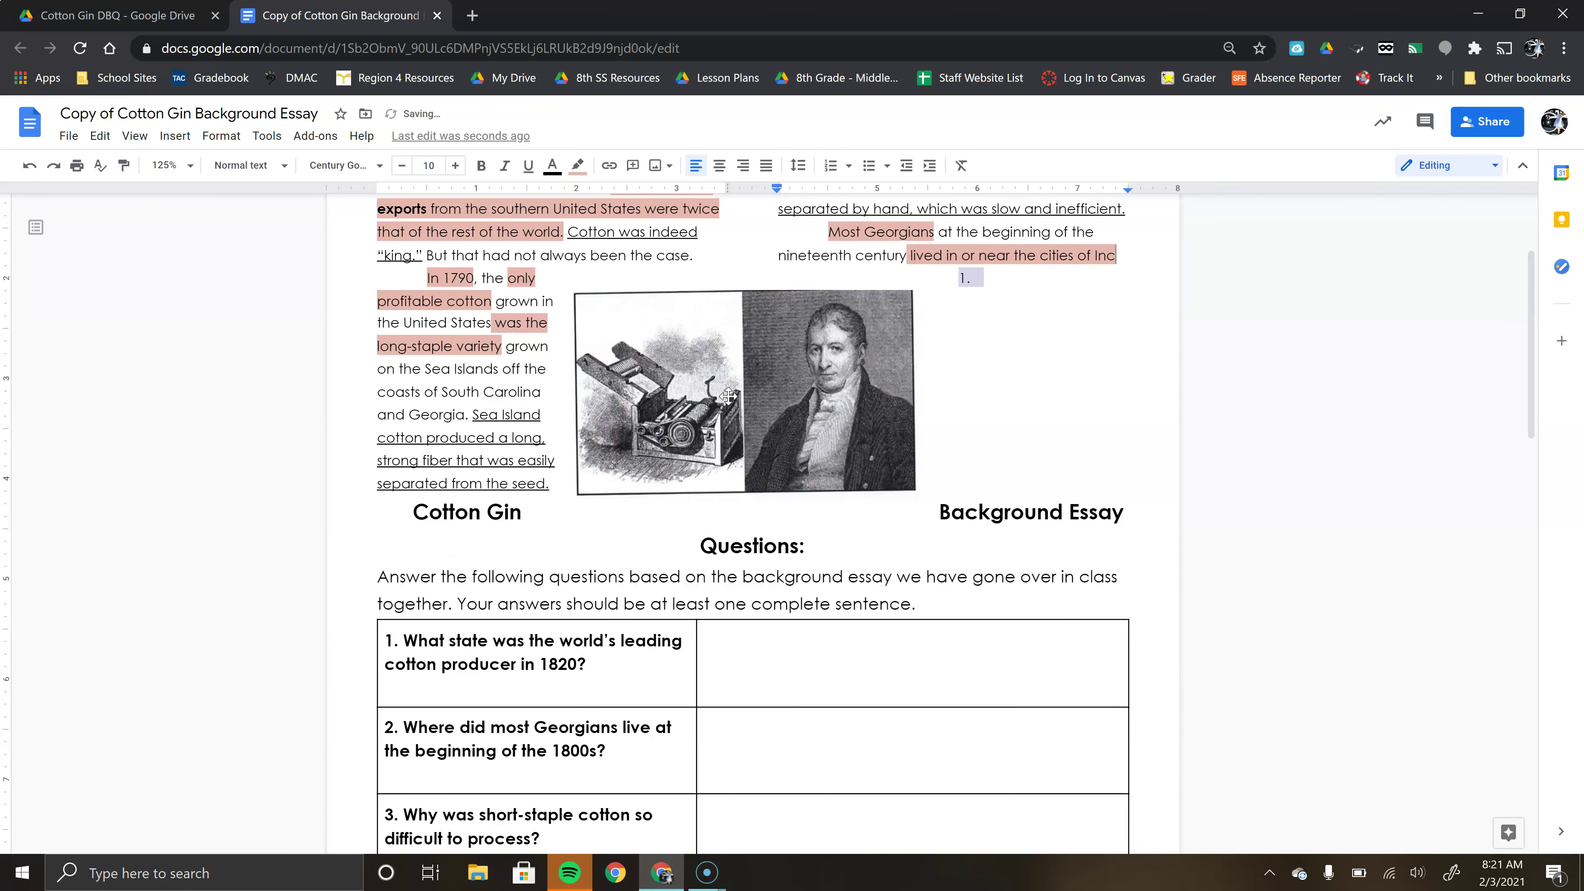
scroll(729, 397, up, 3)
click(30, 166)
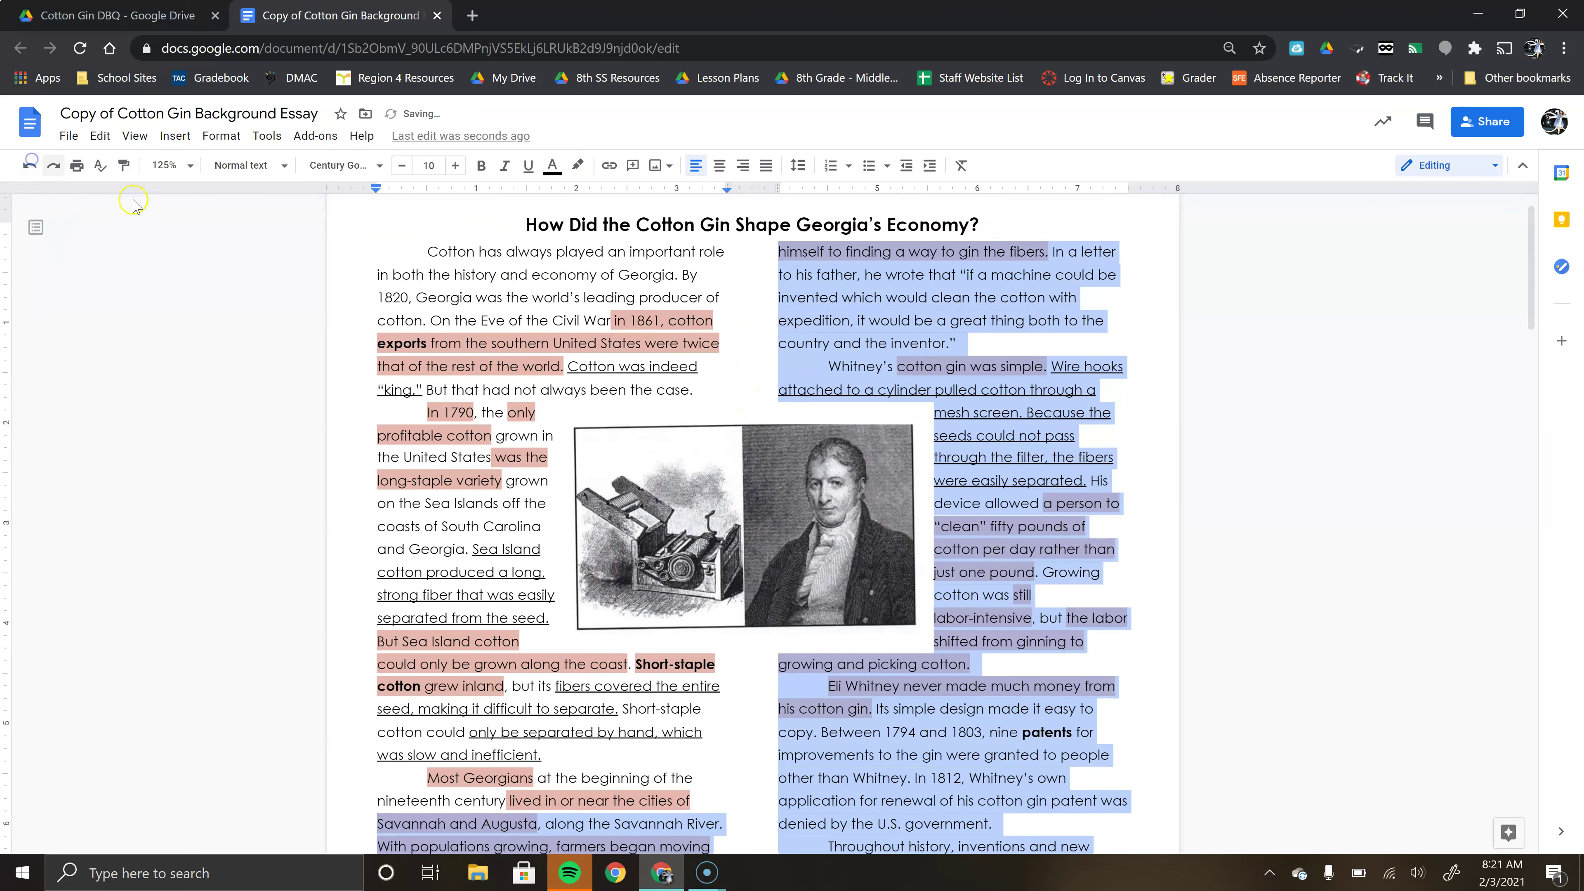
Enter "Increase cotton production" as the first numbered item under "Economic Effects:".
scroll(812, 482, down, 10)
click(827, 465)
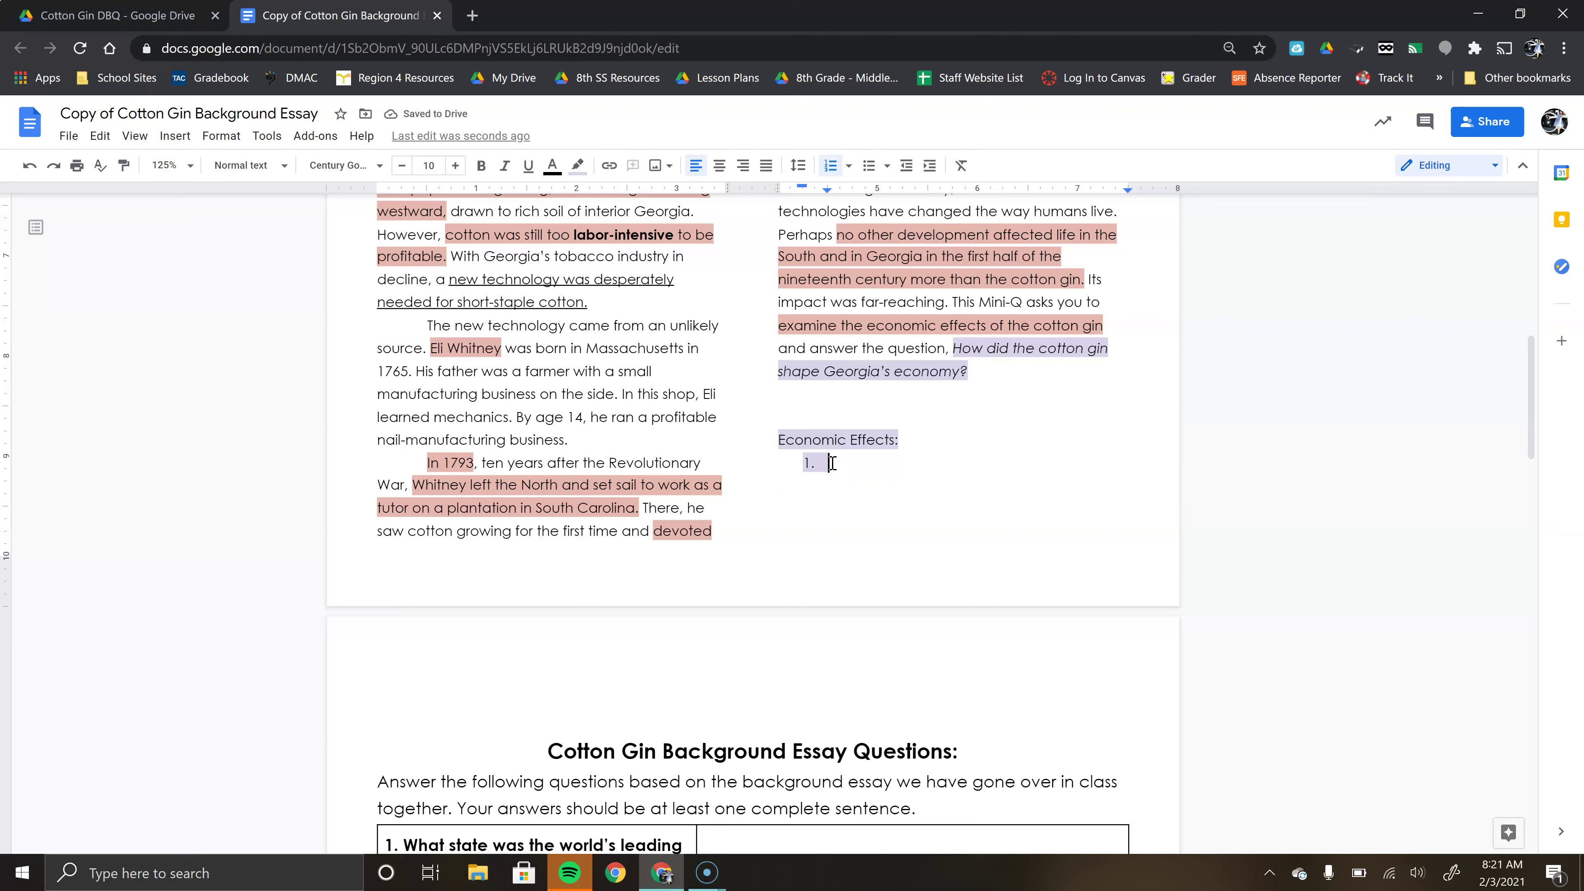
text(Increase the )
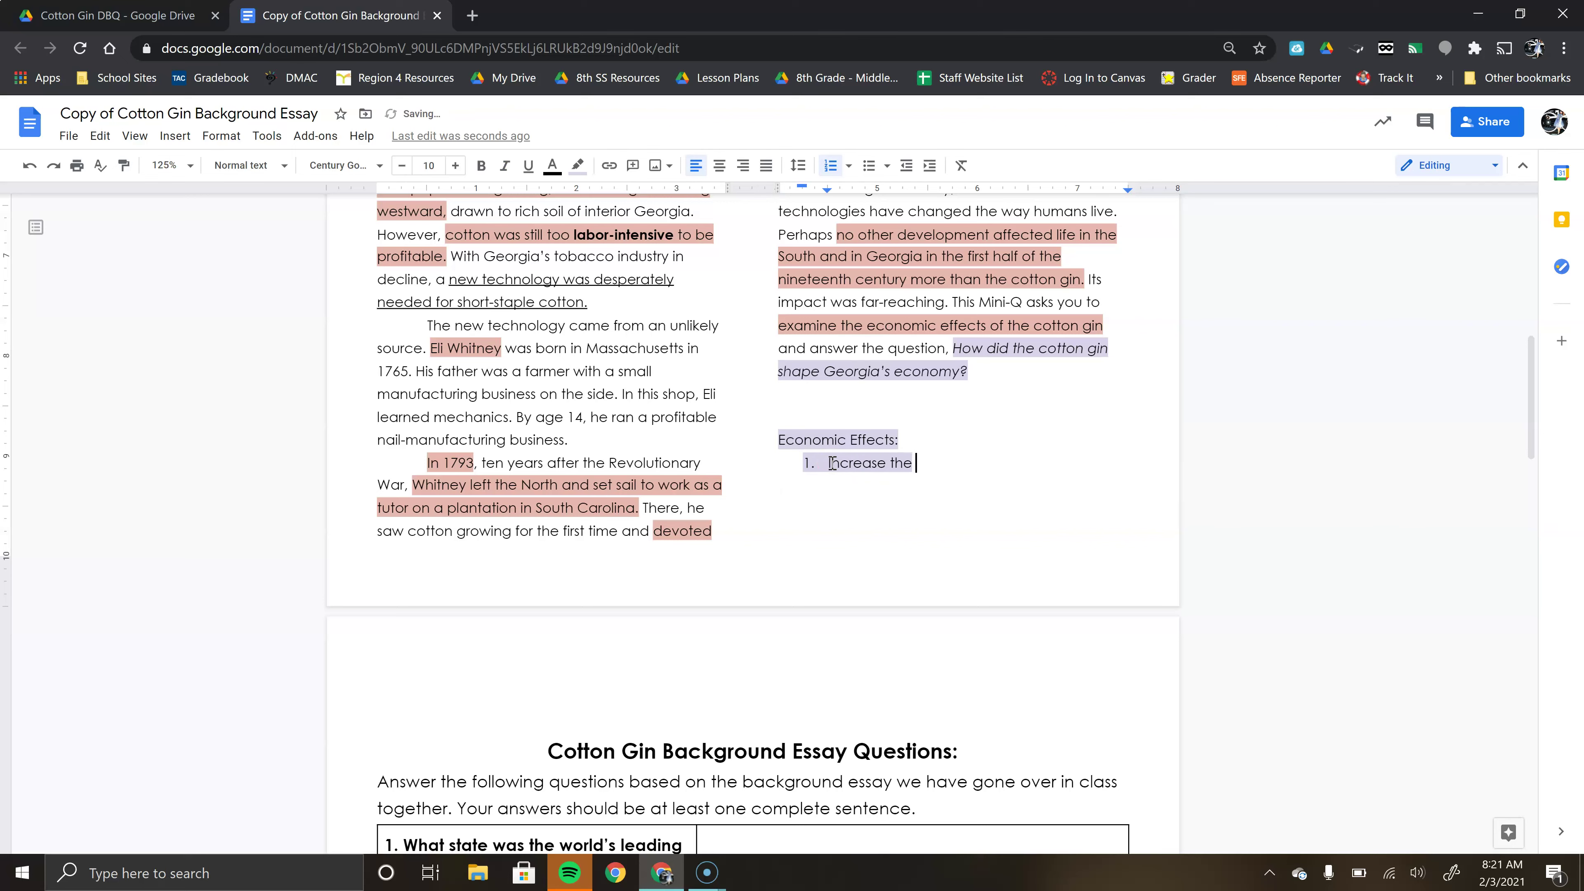
key(BackSpace)
key(BackSpace)
key(BackSpace)
key(BackSpace)
text(cotton production)
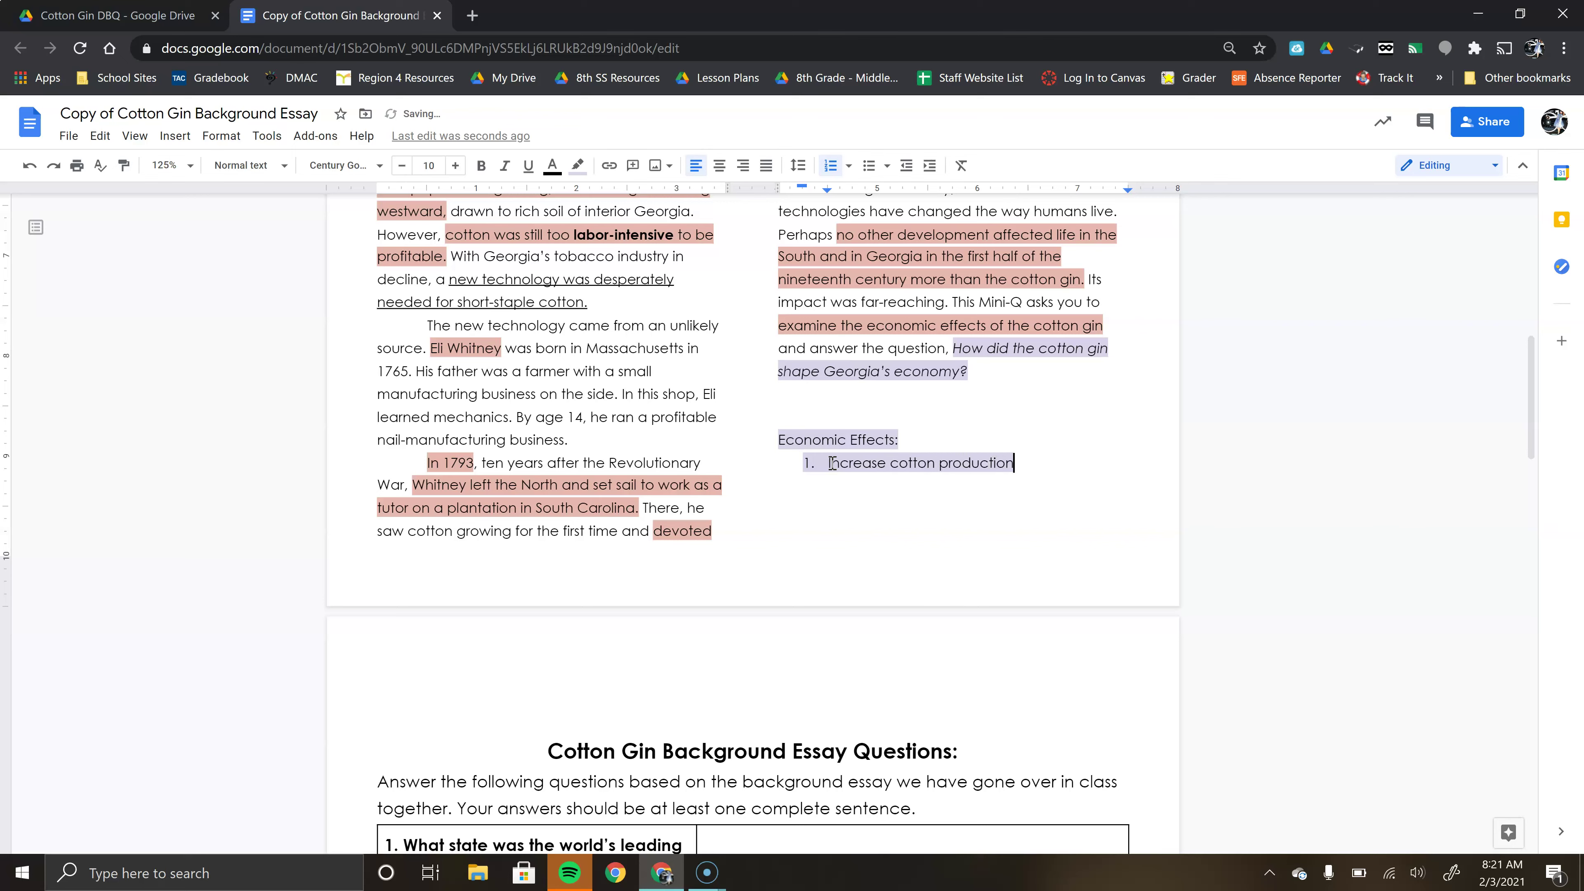
Add "Expand slavery in the south" as the second numbered item under "Economic Effects:".
key(Return)
text(Expand slavery in the south)
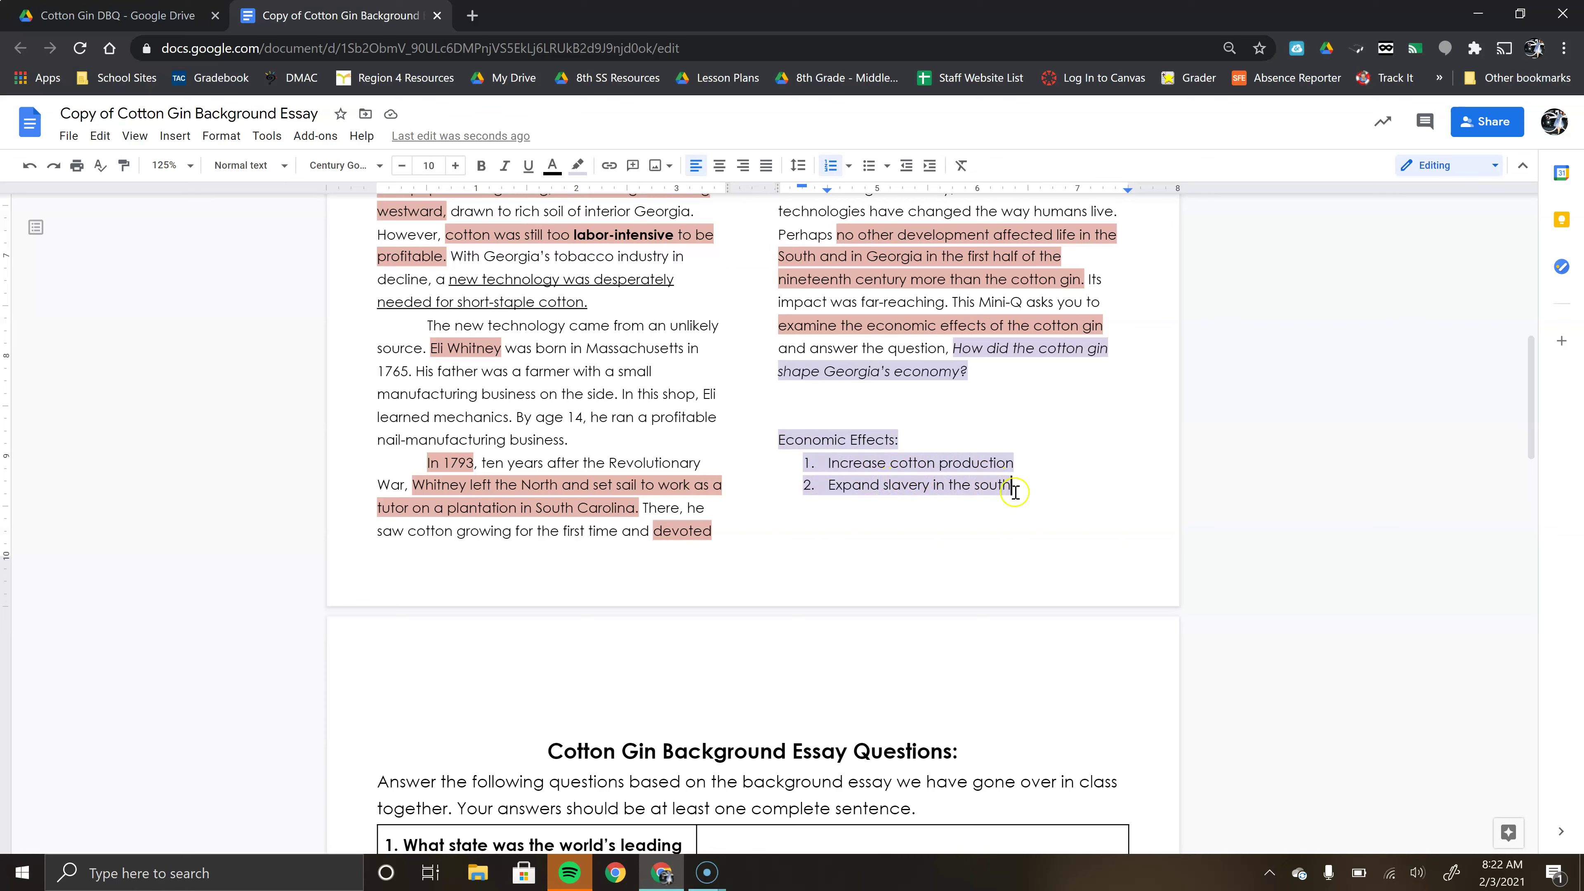
drag(1010, 486, 775, 439)
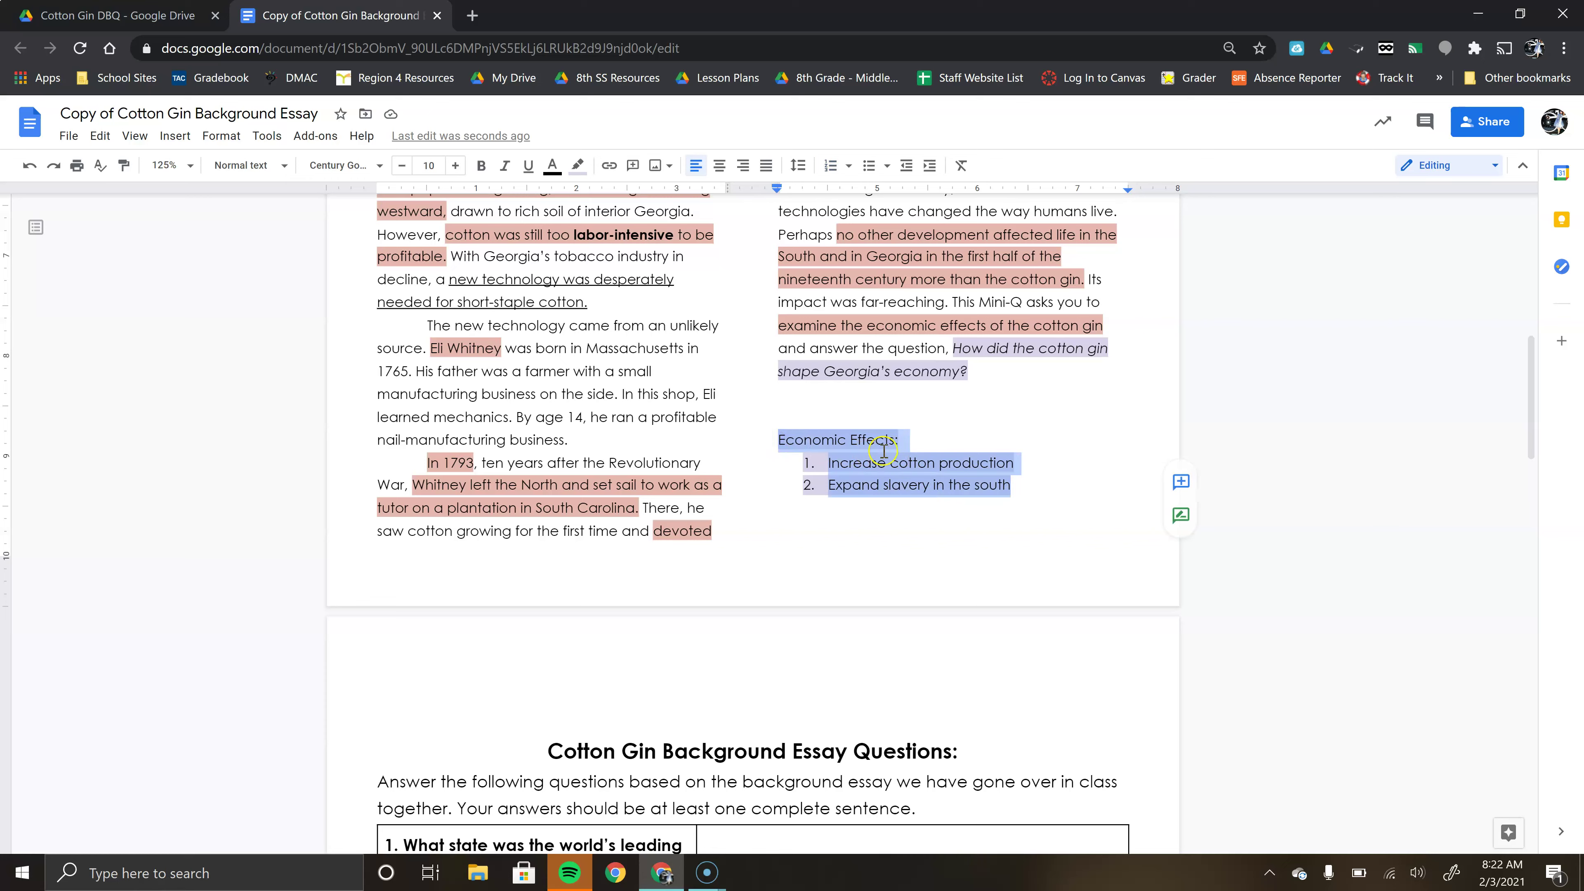
click(999, 448)
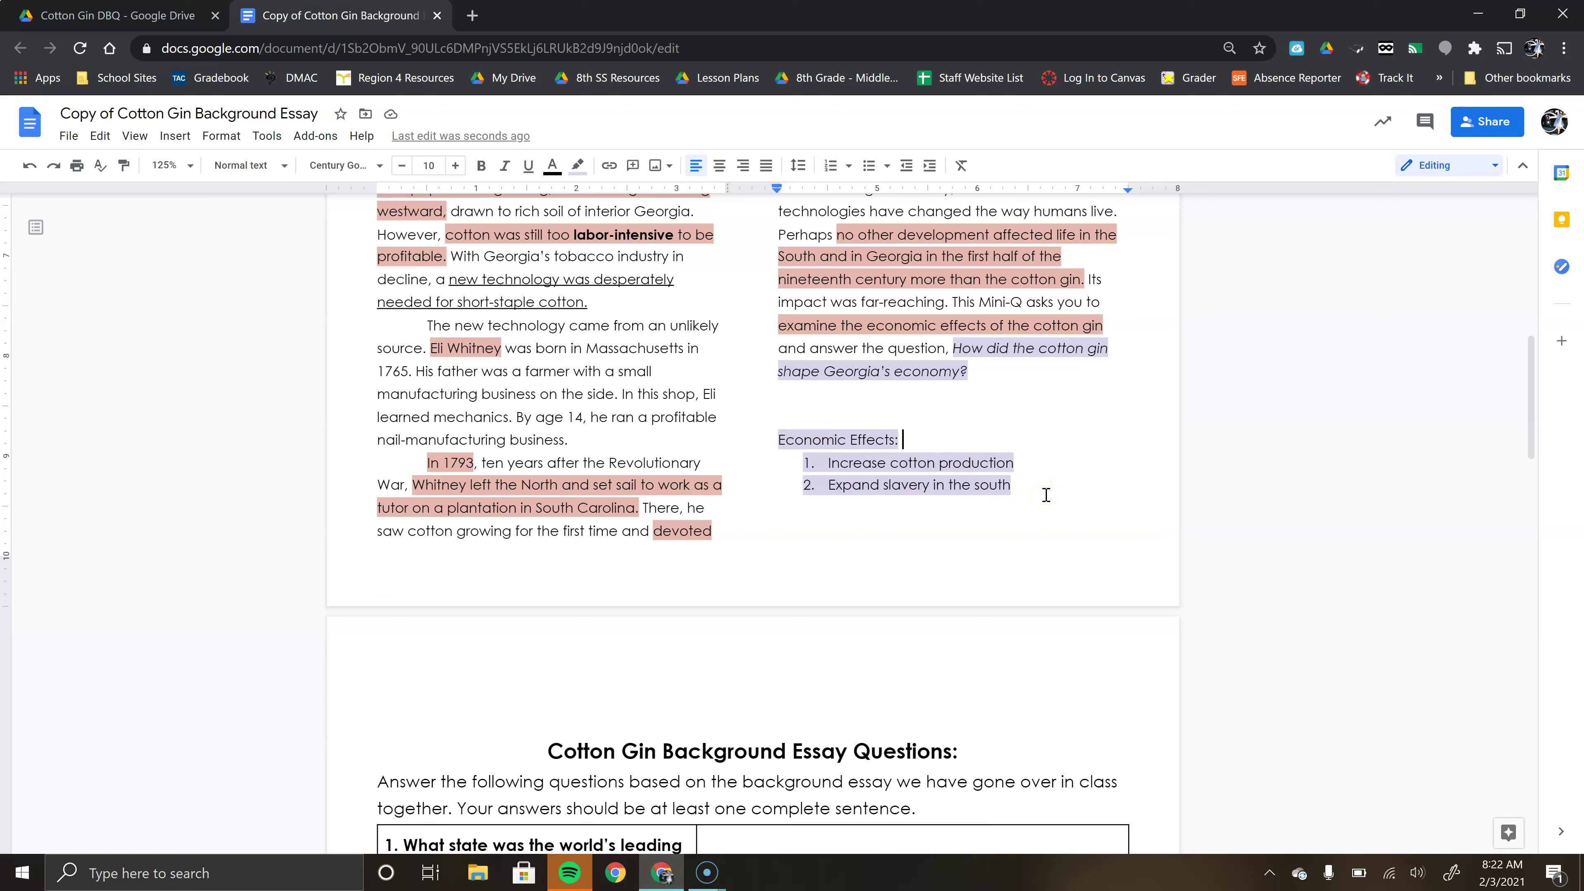